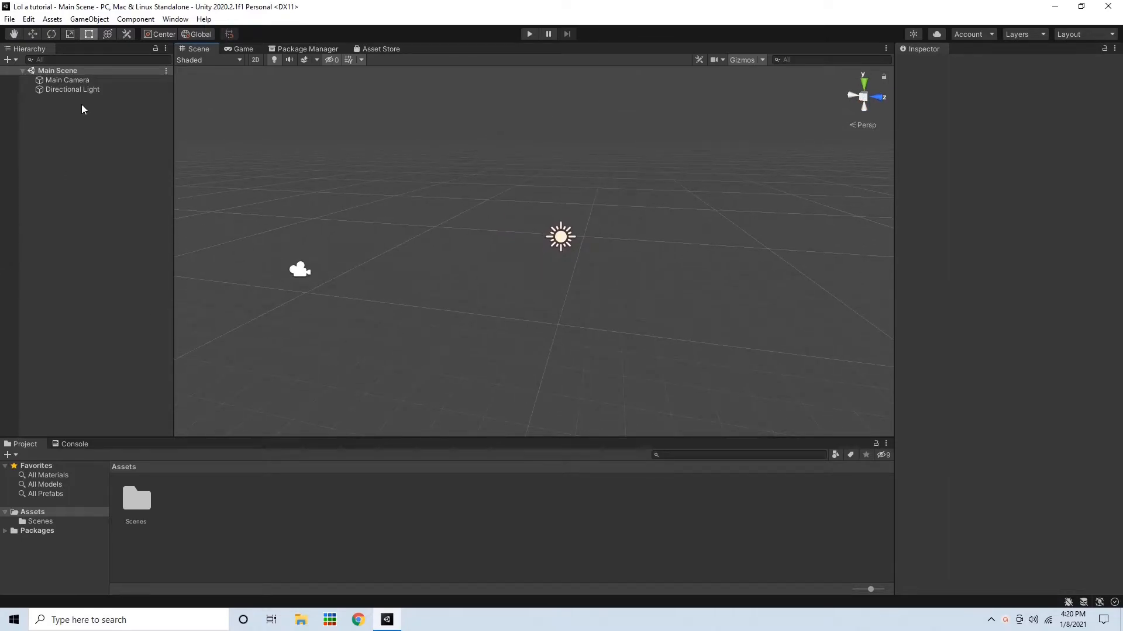
Add a new Particle System effect object to the scene from the hierarchy
right_click(59, 194)
mouse_move(139, 354)
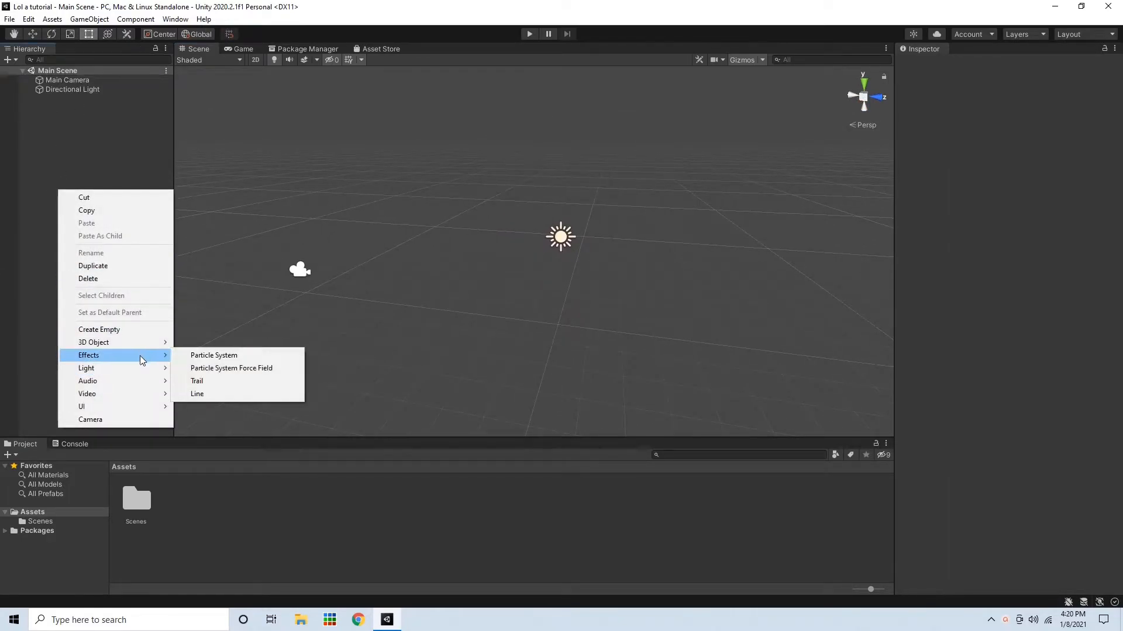
click(196, 353)
right_drag(415, 380, 553, 221)
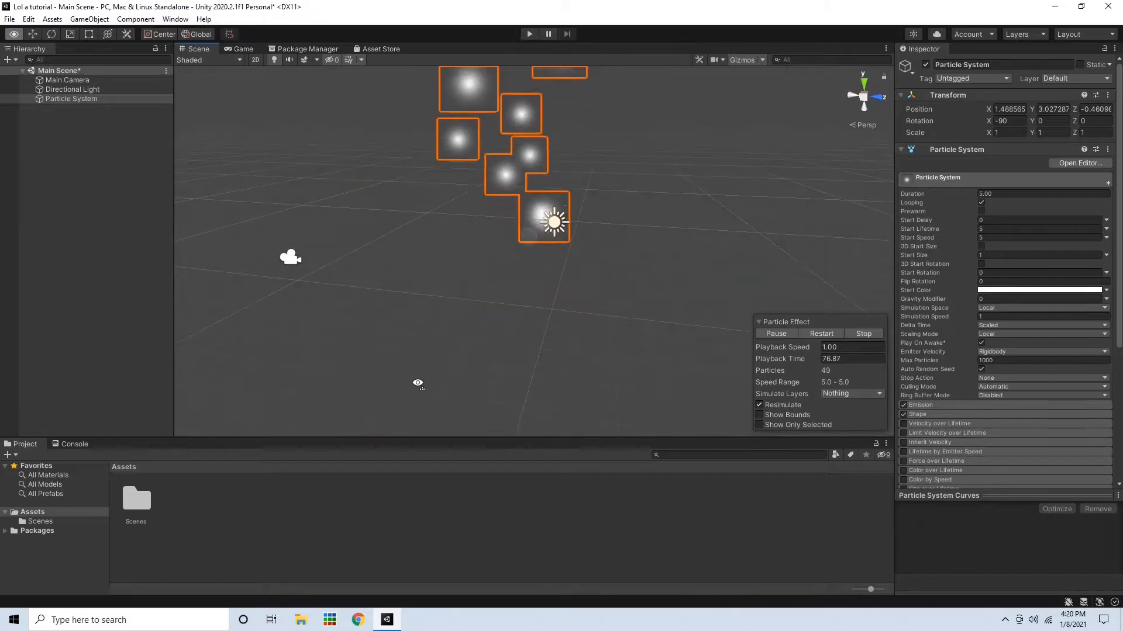
Set the particle system's X rotation to 0
click(1018, 122)
text(0)
right_drag(649, 161, 692, 147)
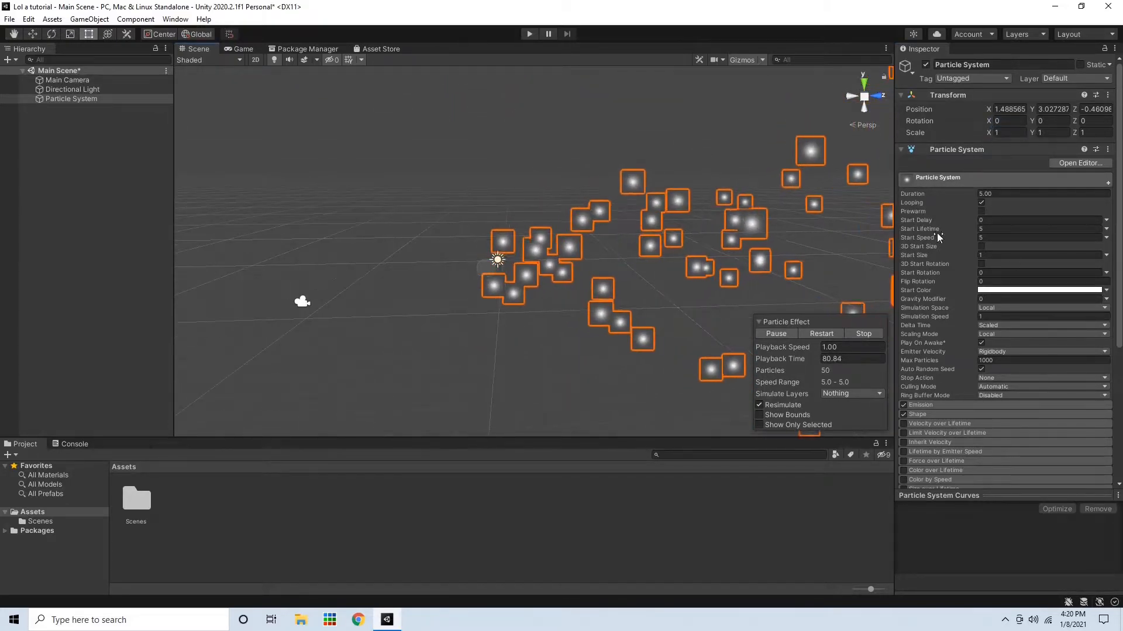
Open the Renderer module and assign the Sprites-Default material to the particles
scroll(1054, 355, down, 5)
scroll(1017, 156, up, 5)
scroll(1017, 123, down, 5)
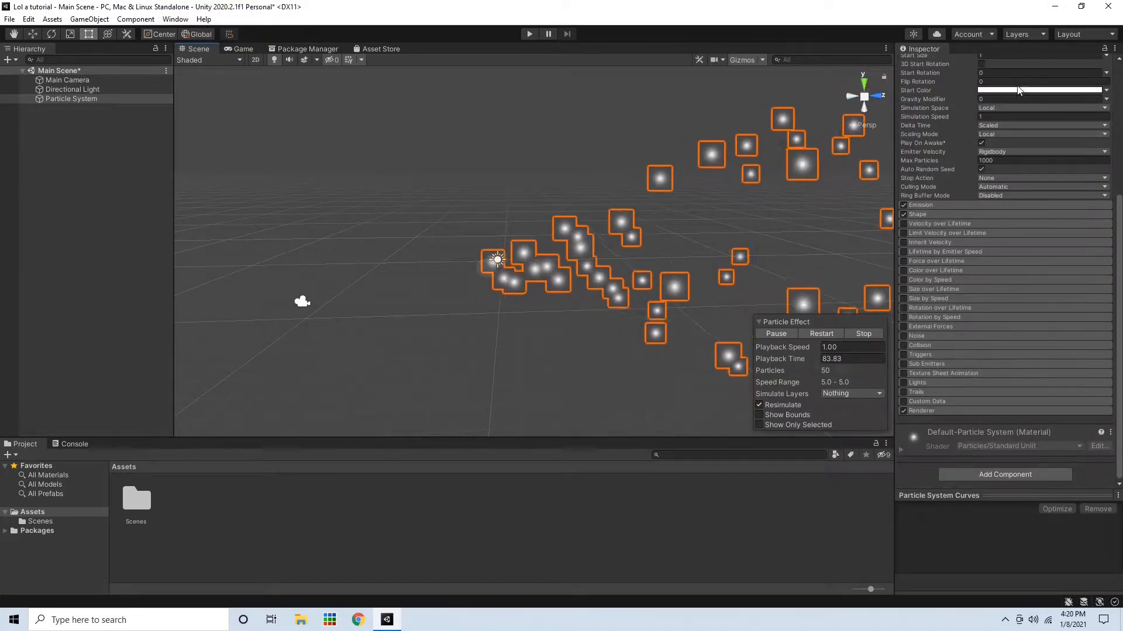
click(932, 412)
scroll(1075, 263, down, 5)
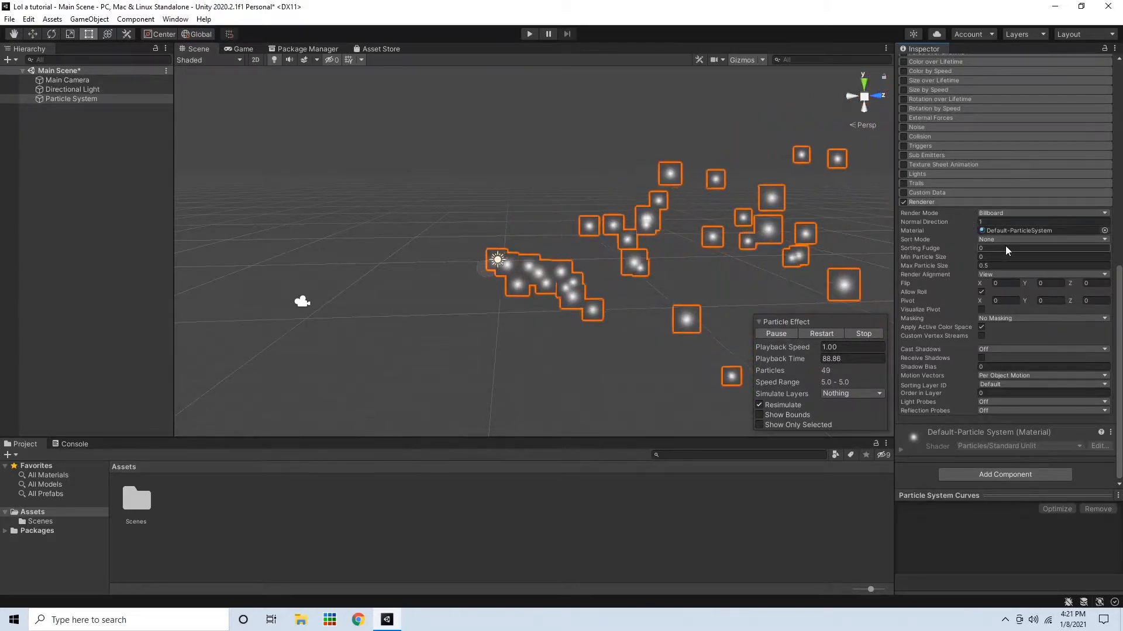
click(1104, 231)
scroll(1081, 341, down, 2)
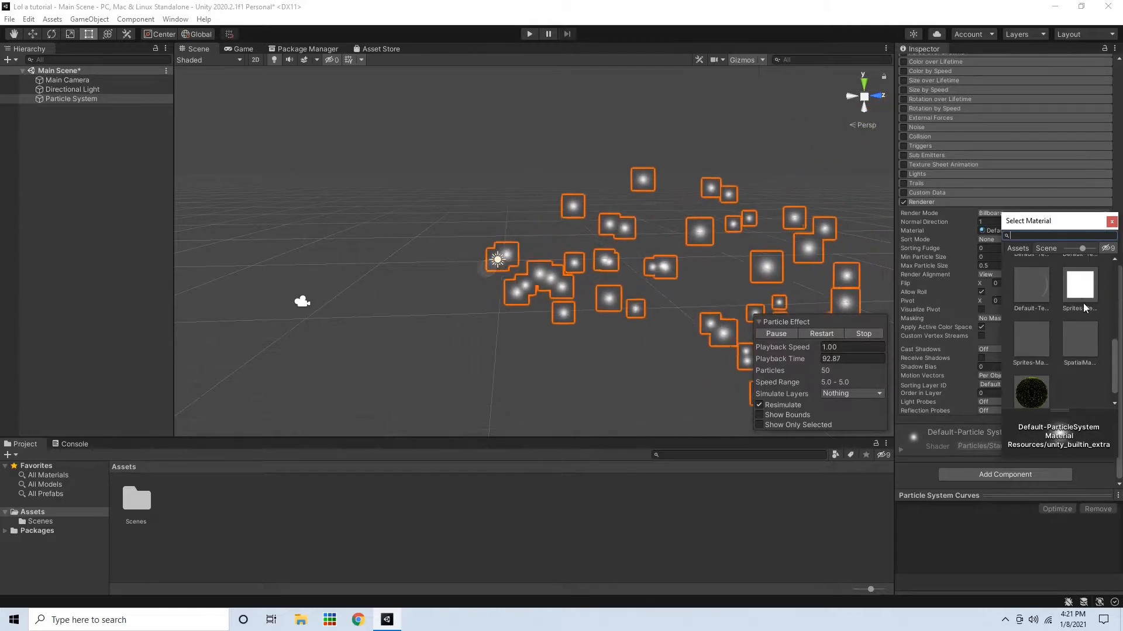
click(1080, 290)
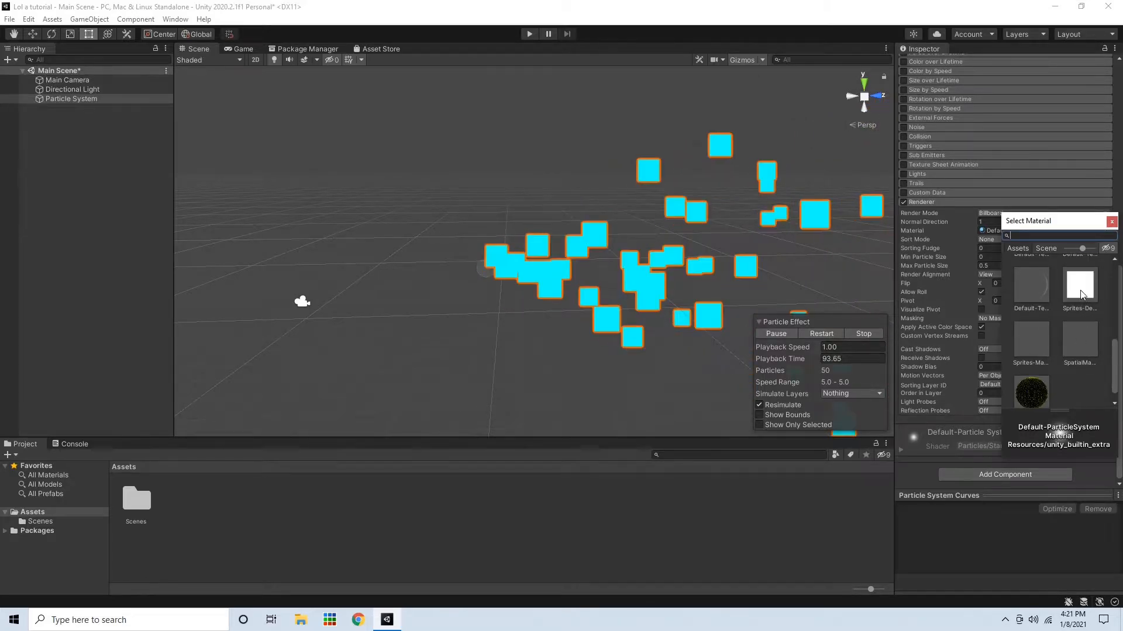
click(1110, 221)
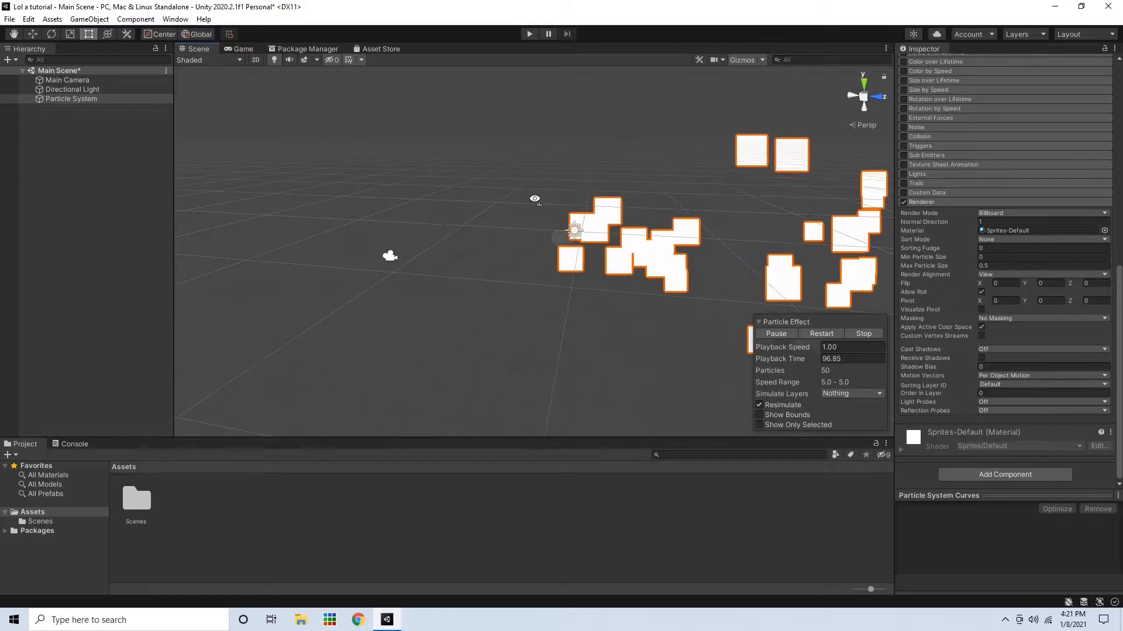
Open the Shape module and change the emitter shape from Cone to Sphere
scroll(535, 198, up, 10)
scroll(534, 198, down, 5)
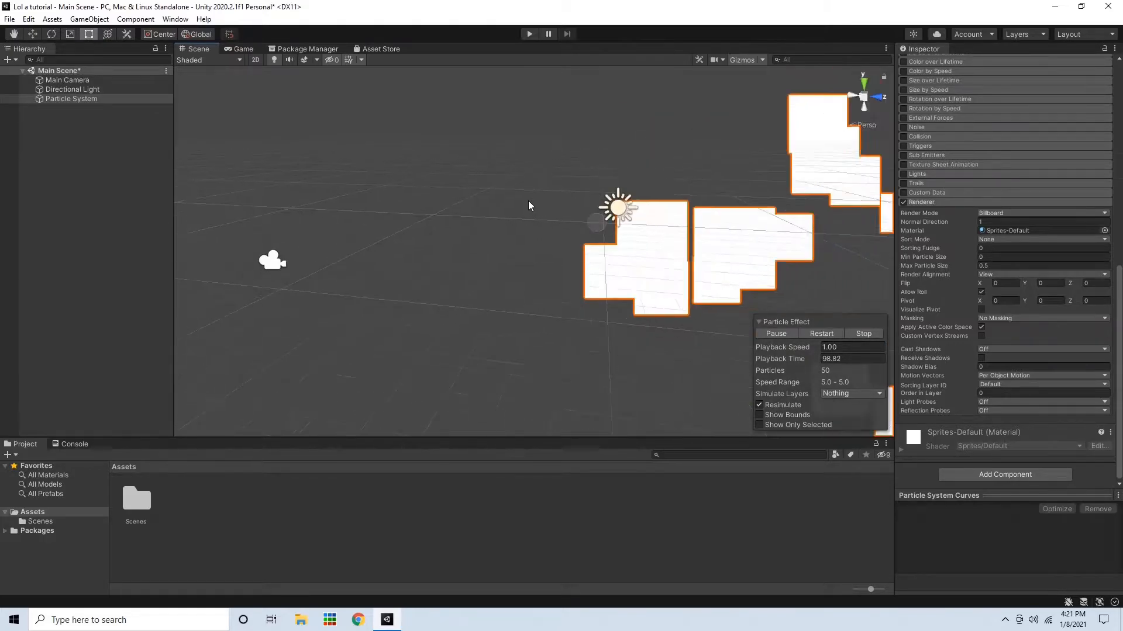
scroll(520, 203, down, 5)
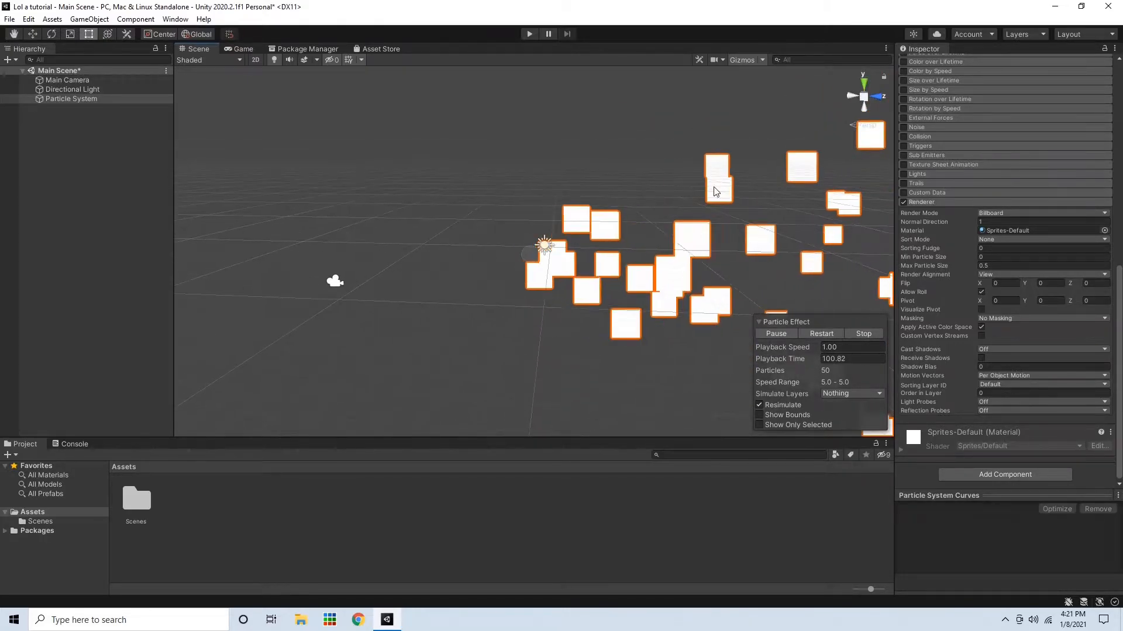
scroll(988, 271, up, 10)
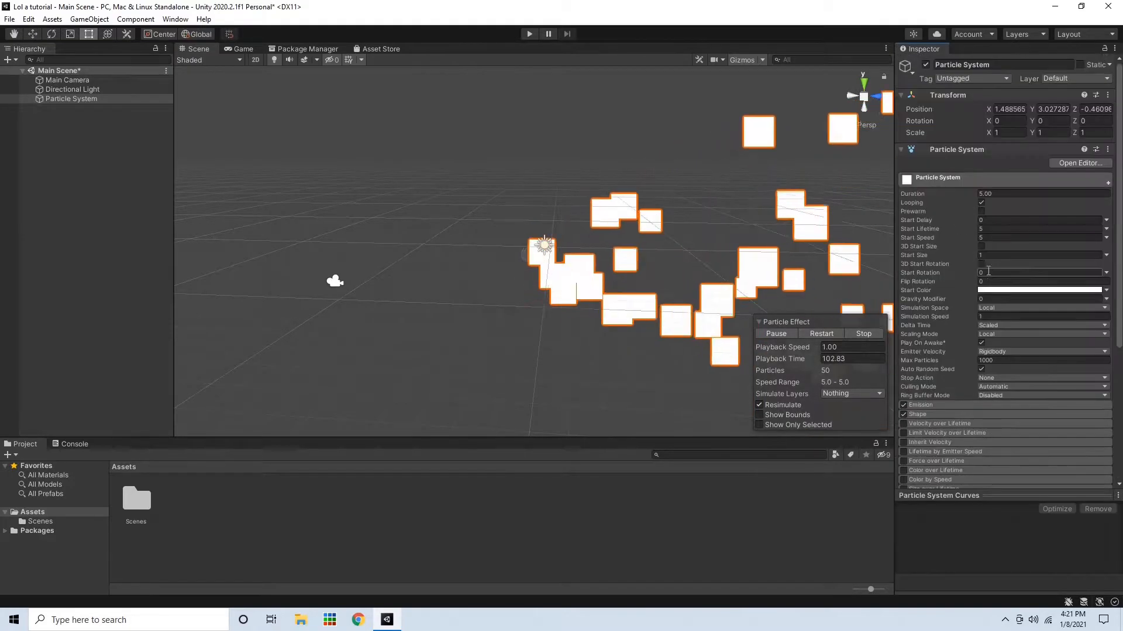
click(935, 414)
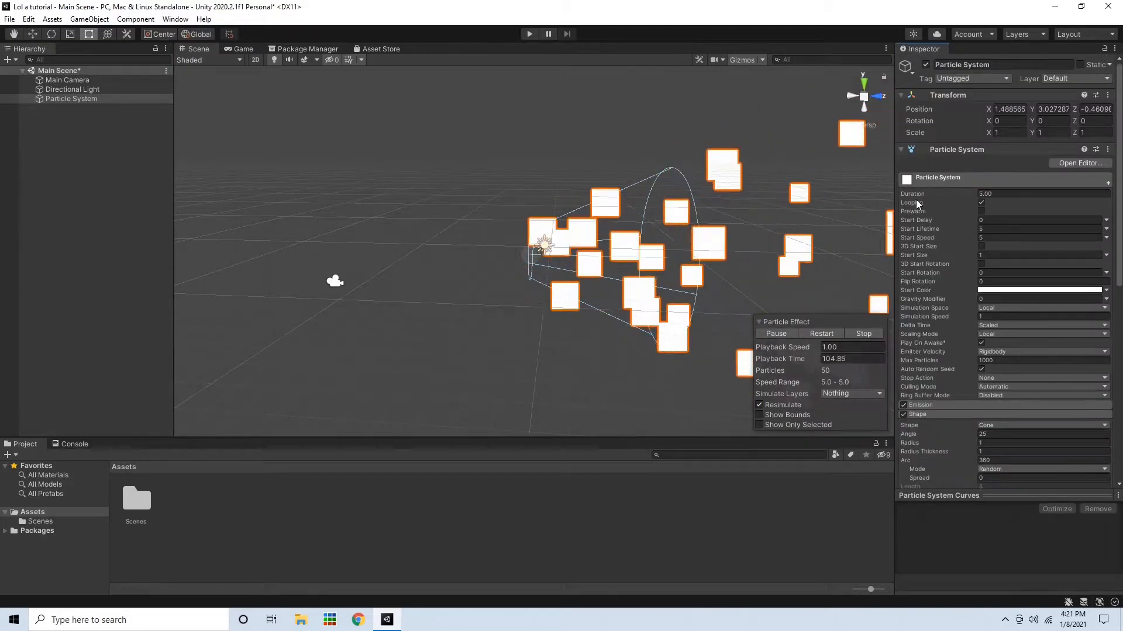
scroll(942, 363, down, 4)
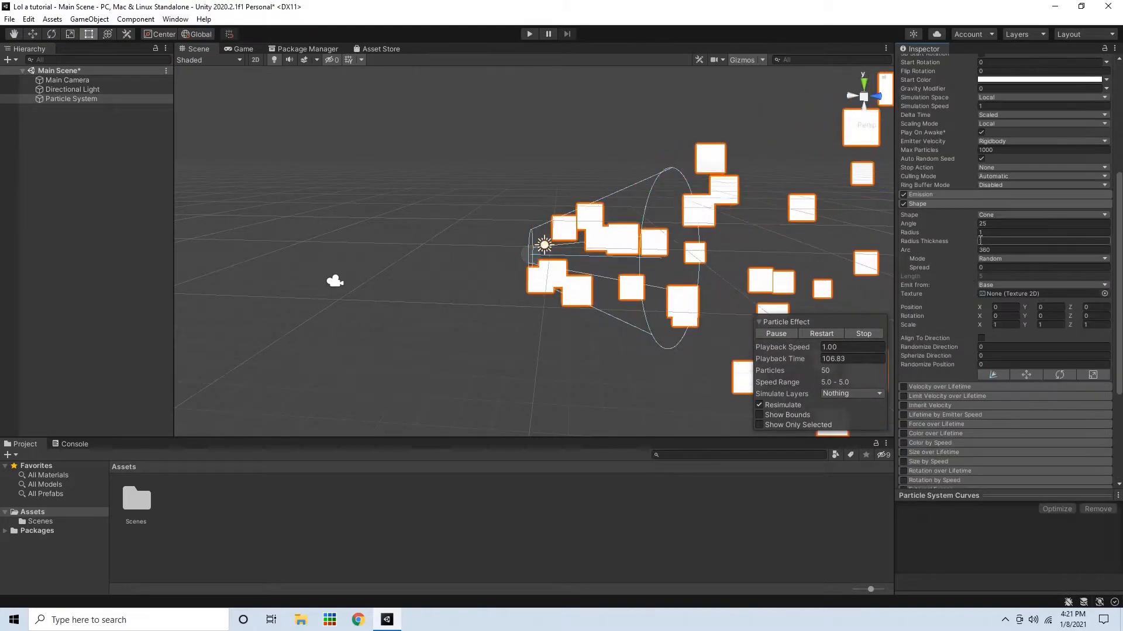
click(988, 215)
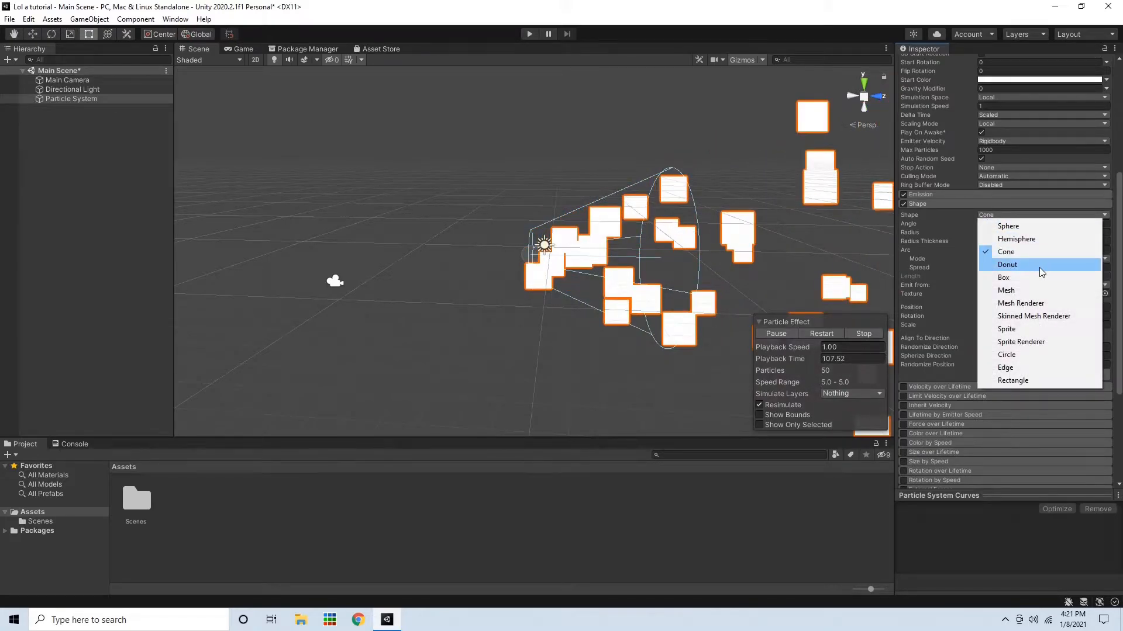
click(1025, 227)
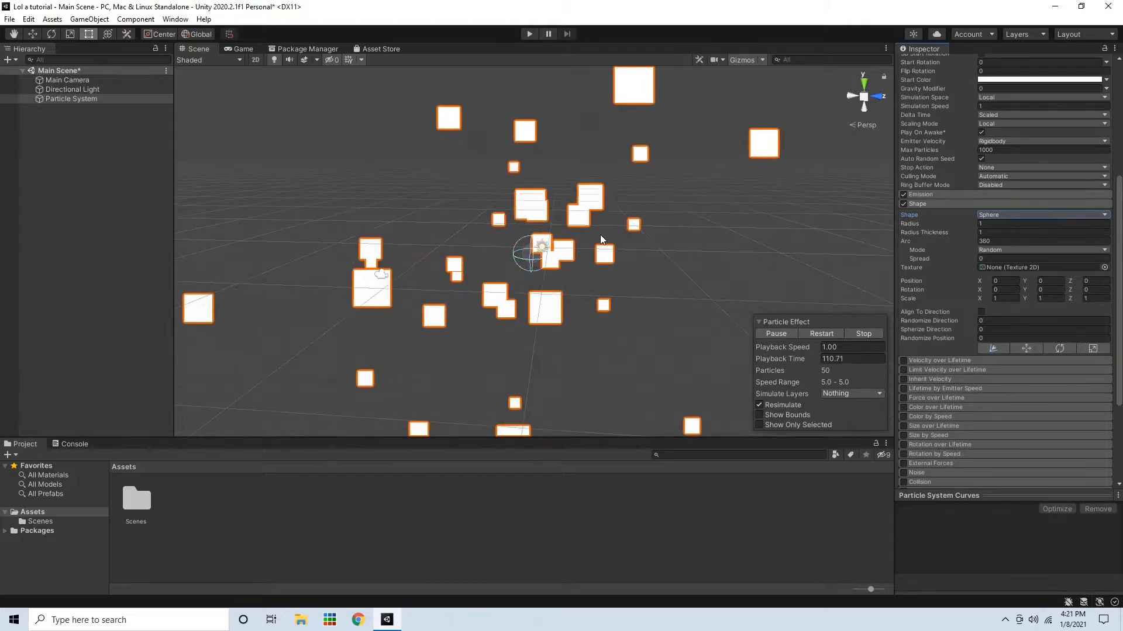
Set the particle system's position to 0, 0, 0 after checking the Game view
click(238, 48)
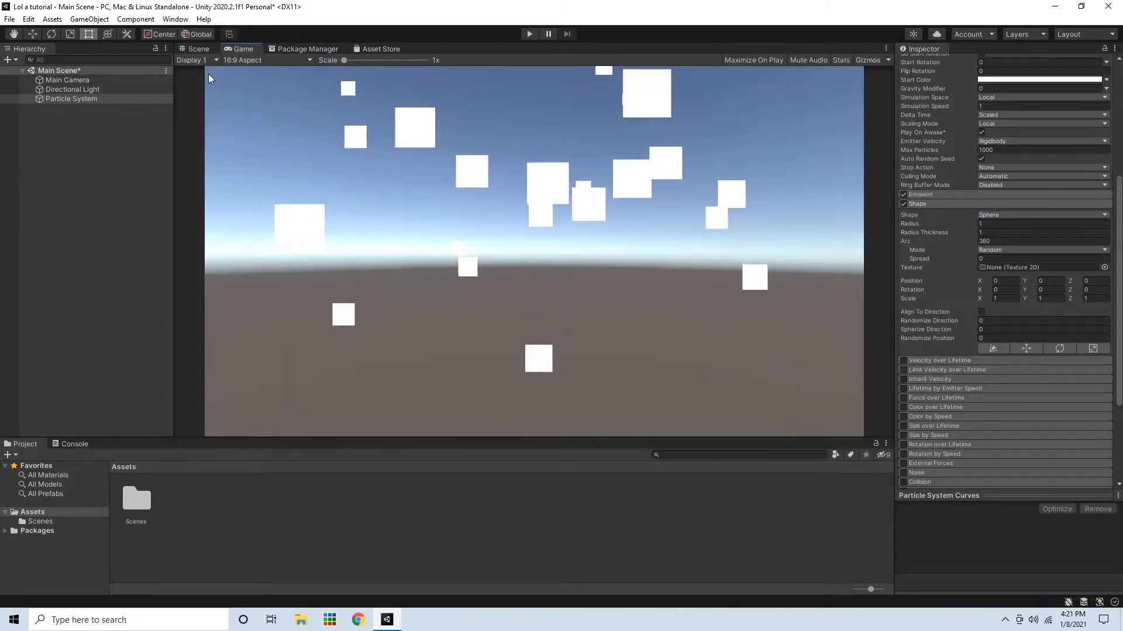
click(203, 46)
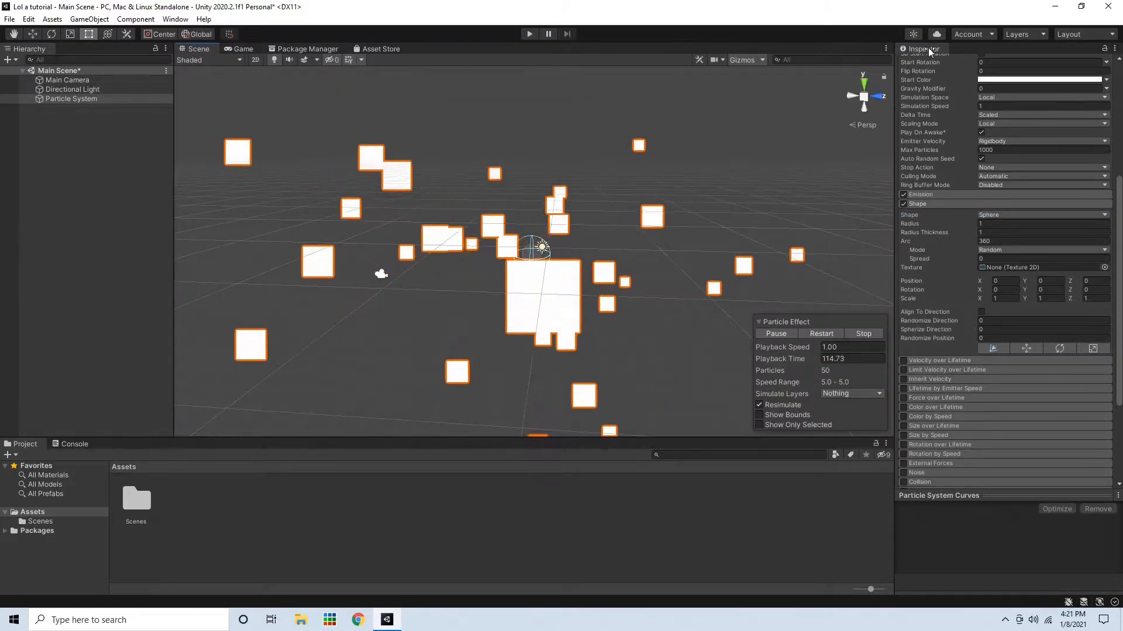
scroll(953, 144, up, 5)
click(1004, 109)
text(0)
key(Tab)
text(0)
key(Tab)
text(0)
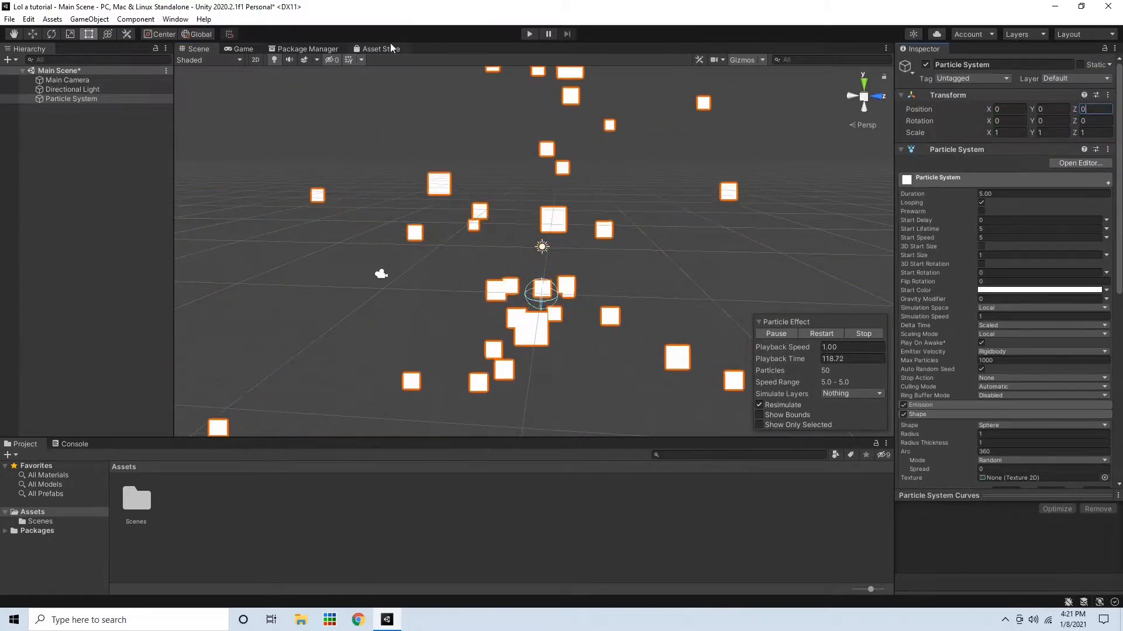
Preview the particles in the Game view and inspect them around the emitter in the Scene view
click(240, 48)
click(201, 49)
right_drag(544, 241, 534, 263)
scroll(529, 262, up, 15)
right_drag(462, 181, 506, 187)
scroll(649, 184, down, 10)
scroll(665, 181, up, 15)
scroll(675, 183, up, 5)
scroll(506, 188, down, 15)
right_drag(617, 202, 512, 184)
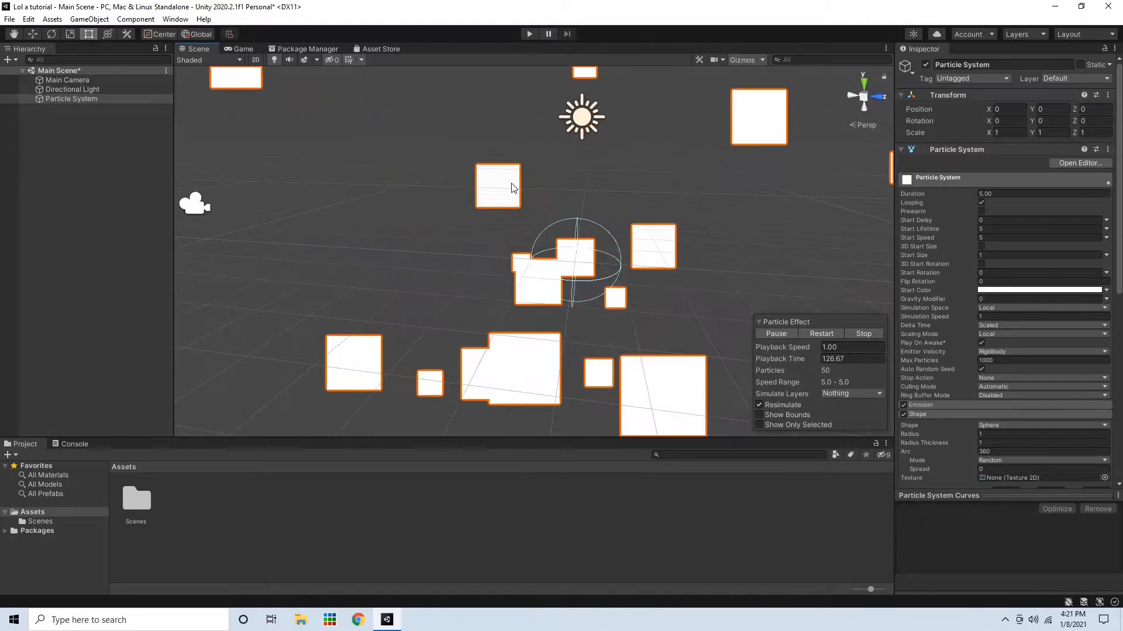
Collapse the Shape module, open Emission, and set Rate over Time to 100
scroll(640, 254, down, 3)
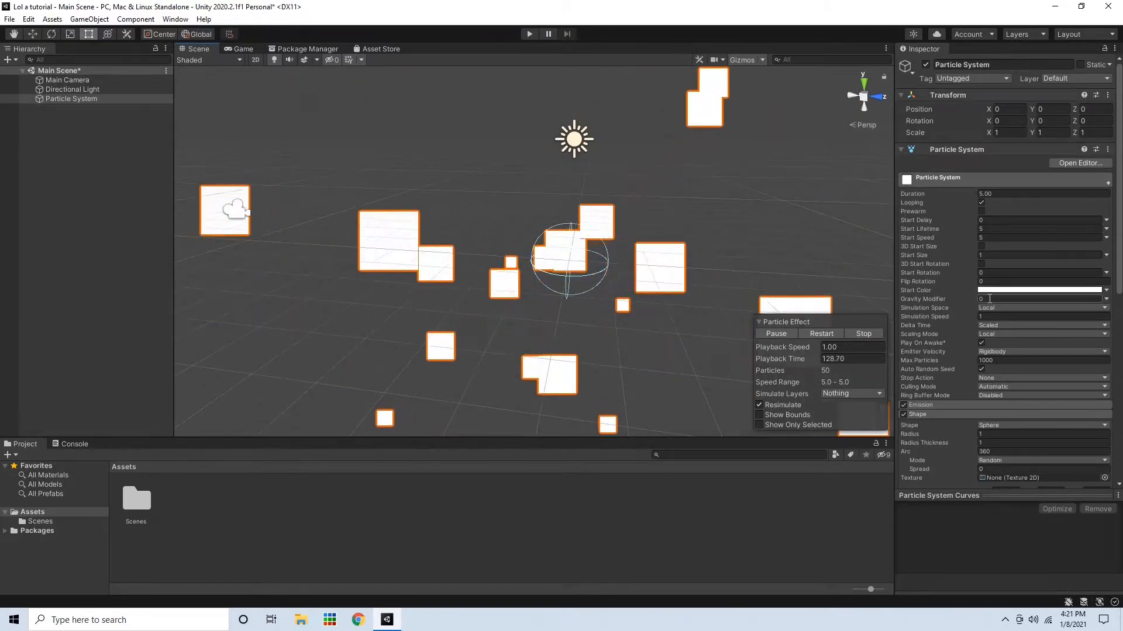
scroll(999, 316, down, 10)
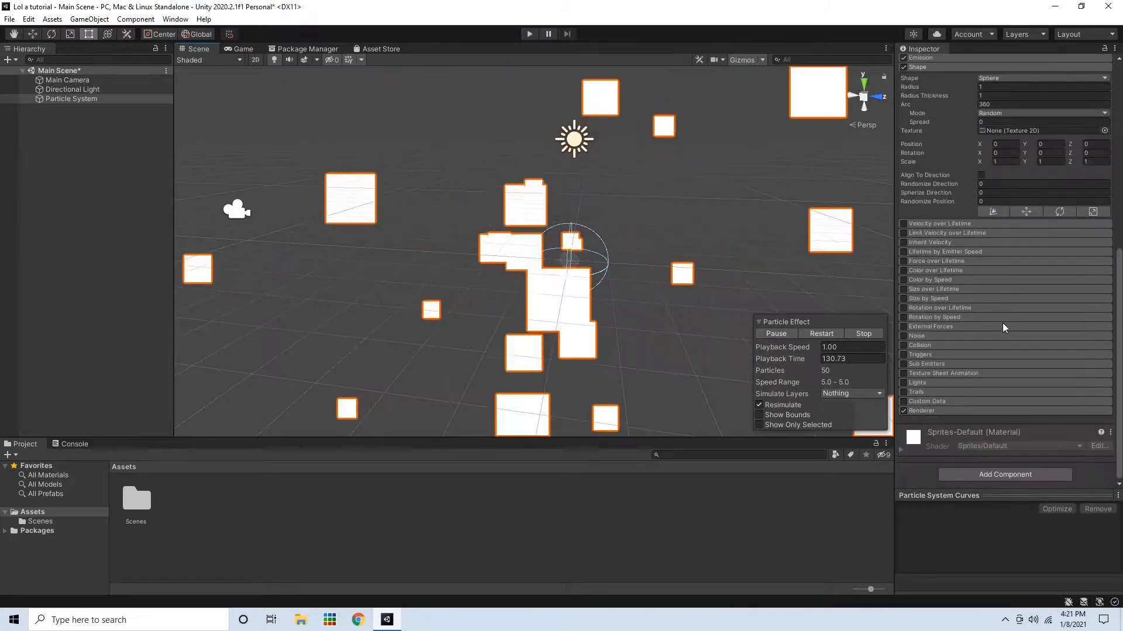
click(934, 67)
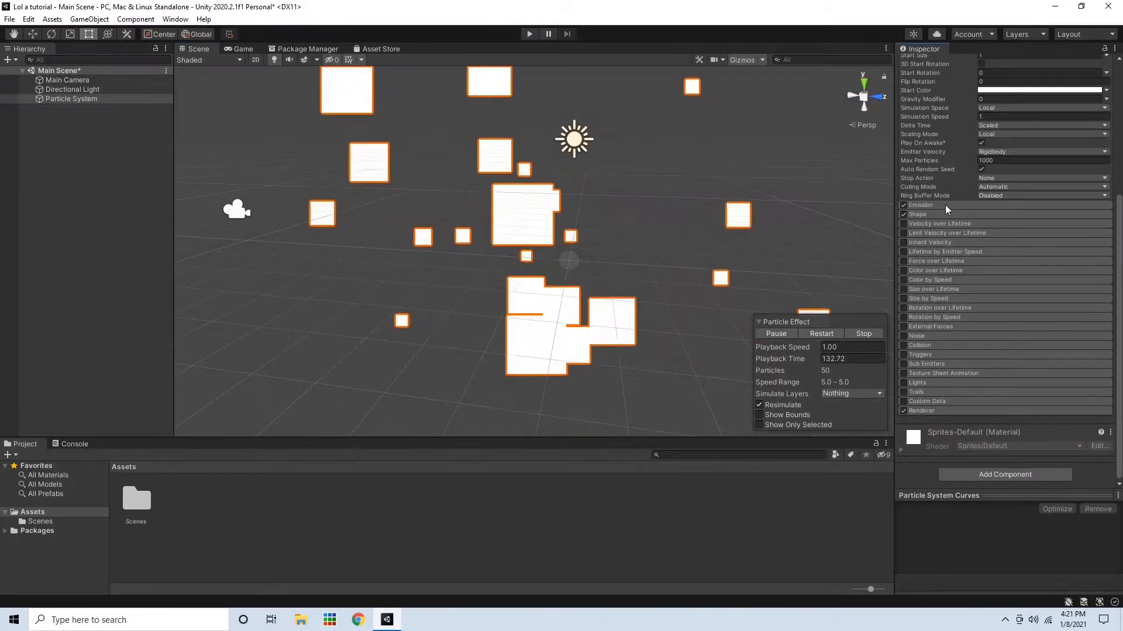
click(945, 205)
click(997, 216)
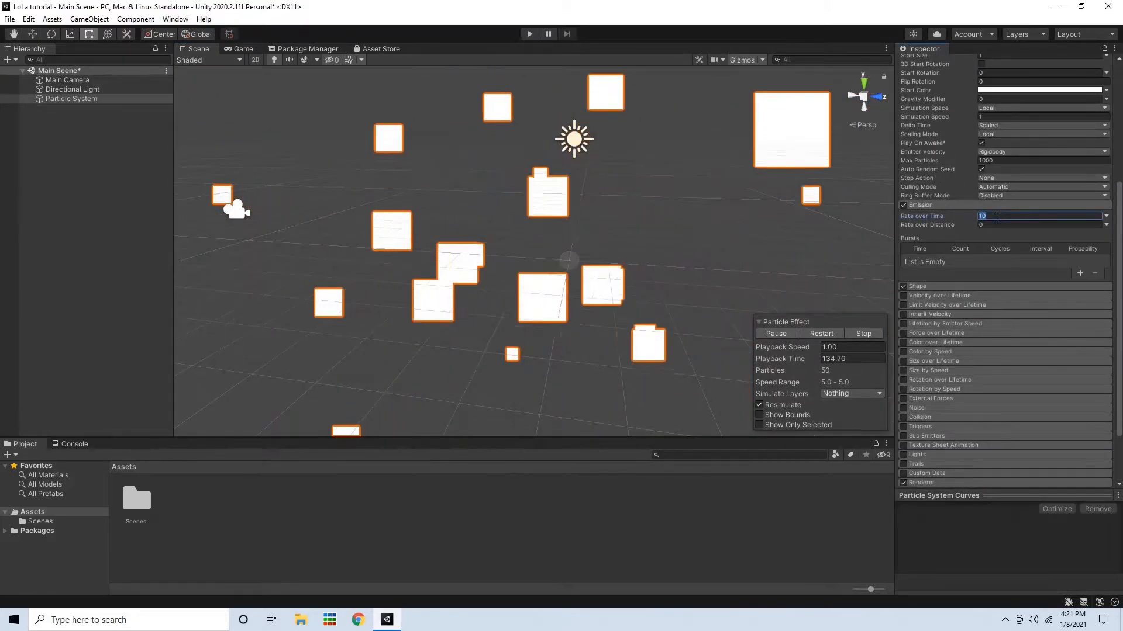
text(100)
Turn off Looping and set the particle system's Duration to 0.2
scroll(1007, 203, up, 2)
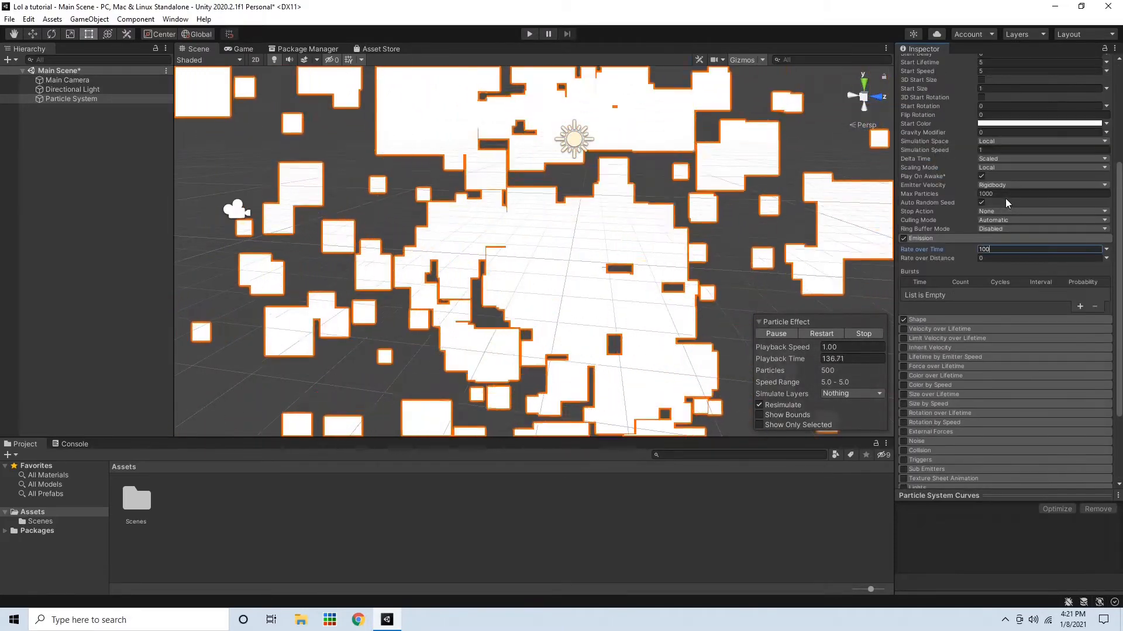
scroll(1007, 203, up, 5)
click(982, 203)
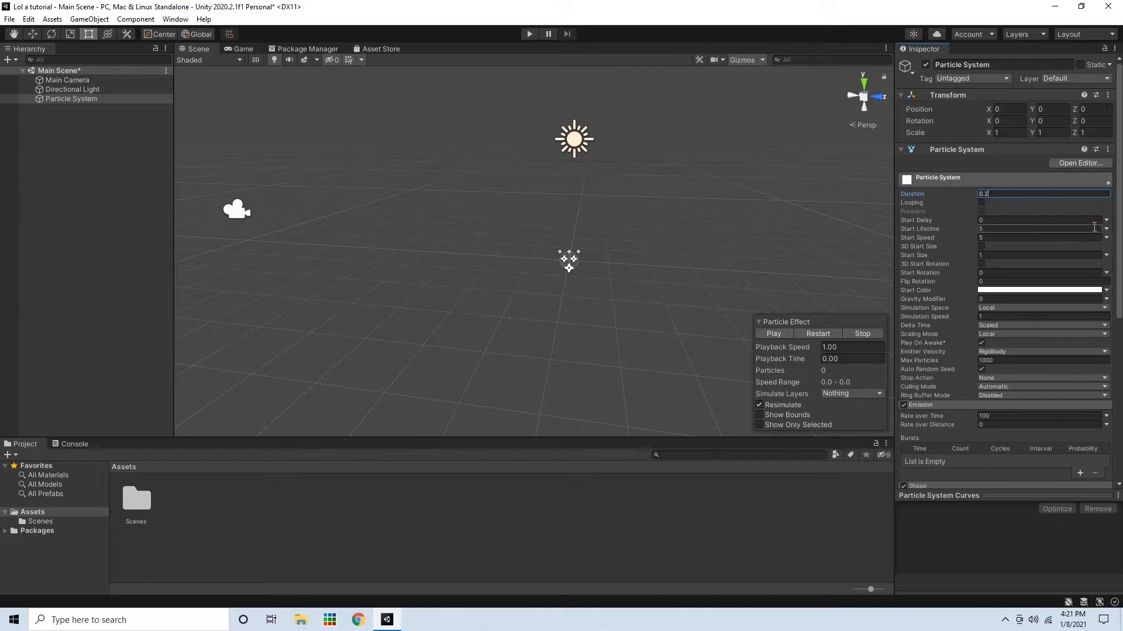
text(0.2)
Set Start Lifetime to 0.25, play the effect, and check it in the Game view
click(1056, 228)
click(773, 335)
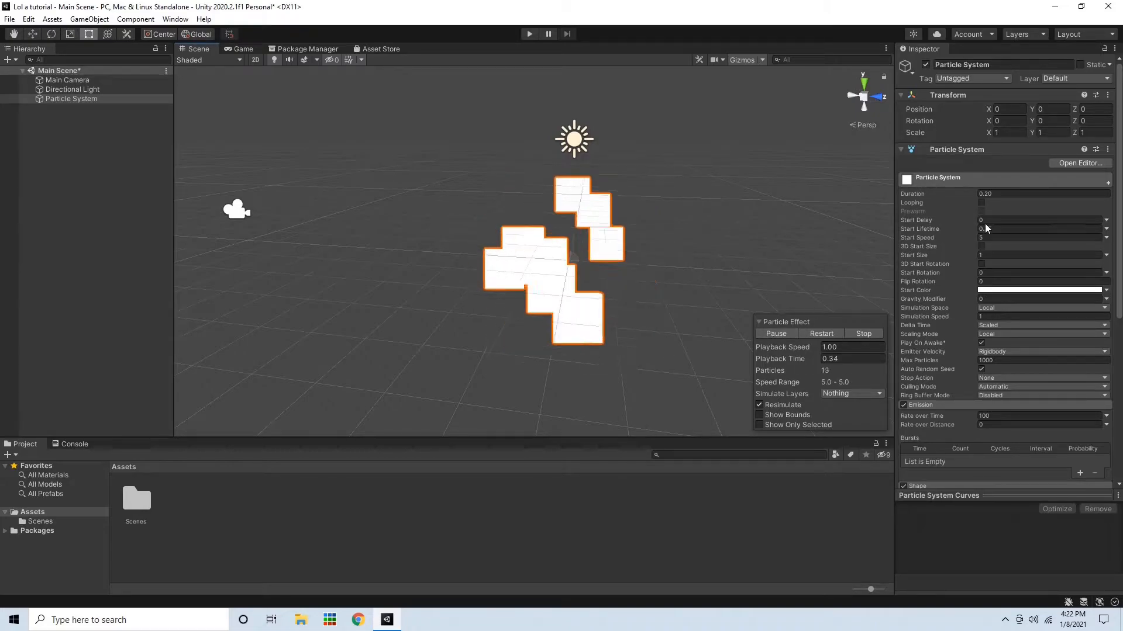
click(237, 47)
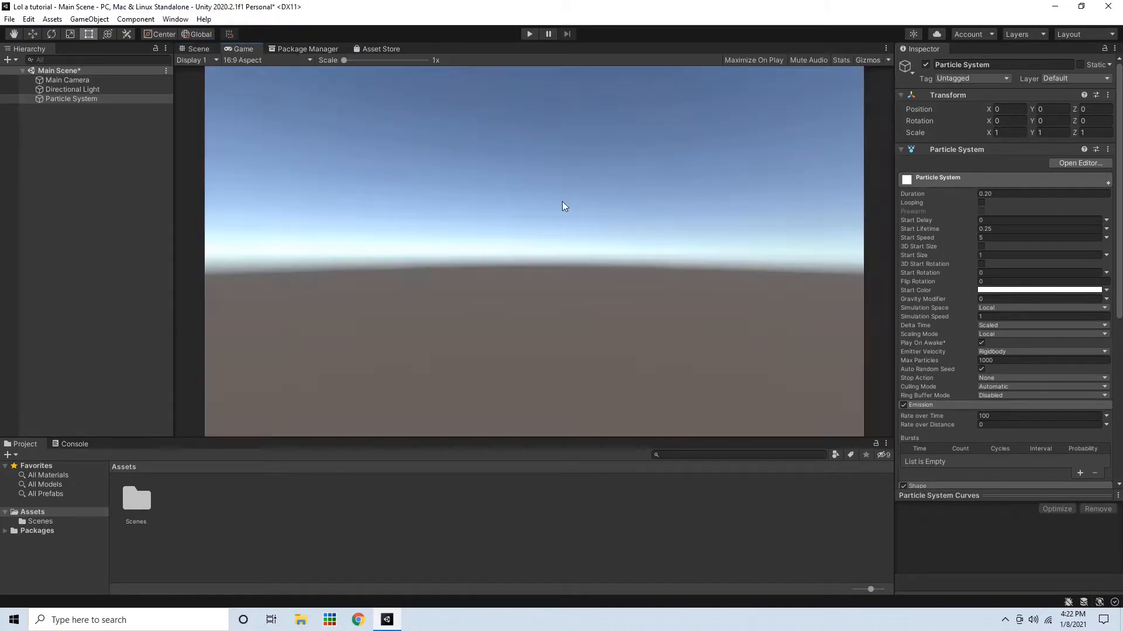
click(204, 47)
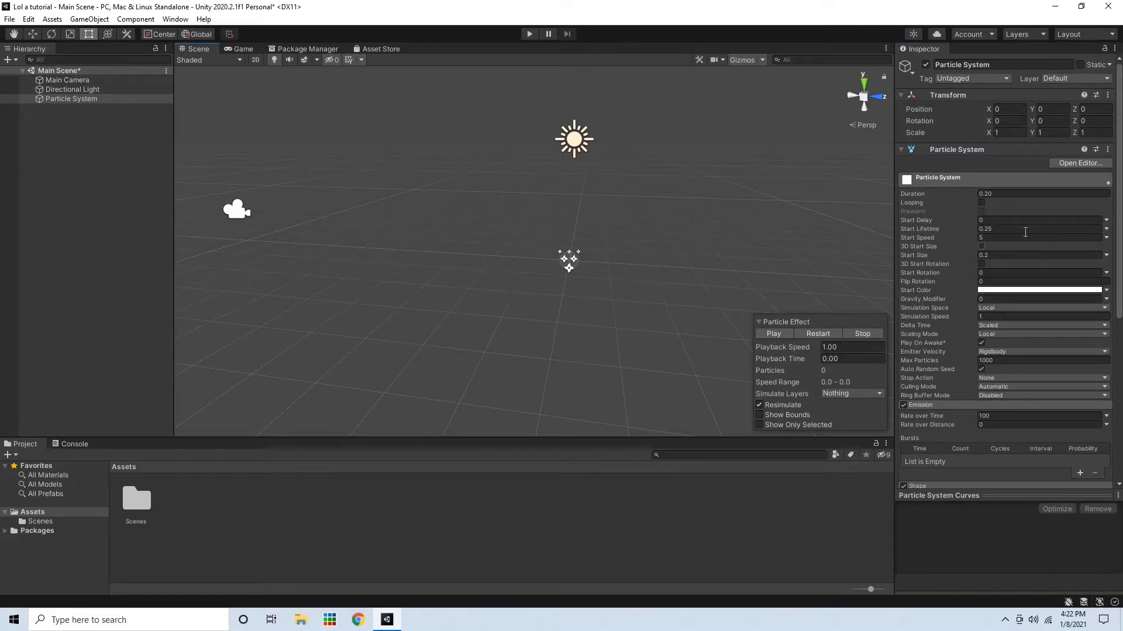
Set Start Size to Random Between Two Constants with values 0.2 and 1, then replay the effect
click(1106, 255)
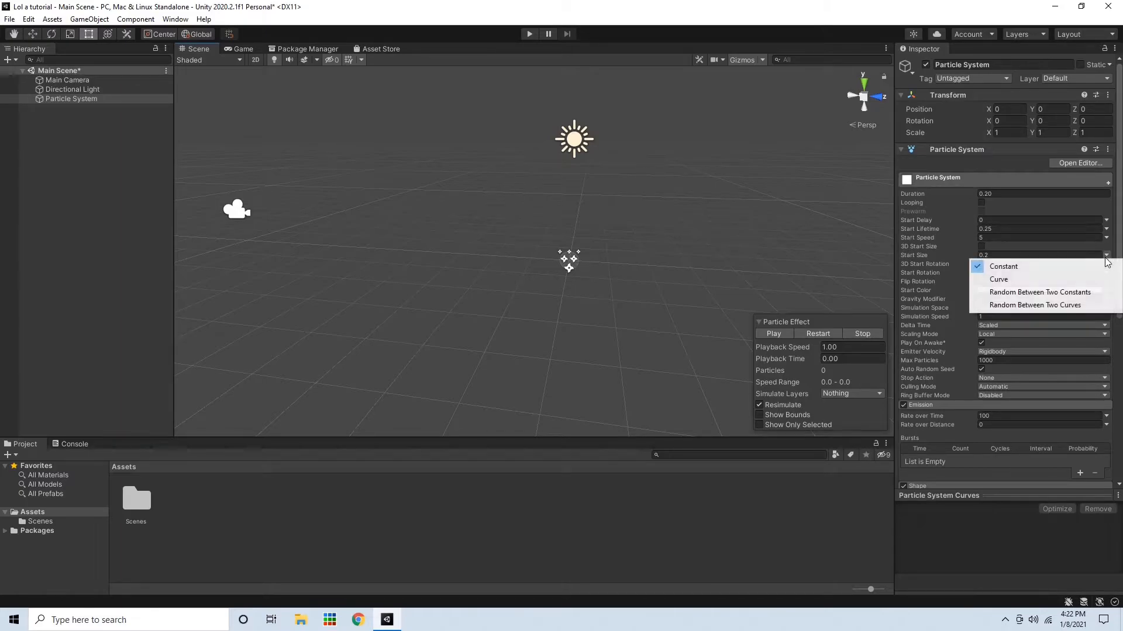
click(1061, 293)
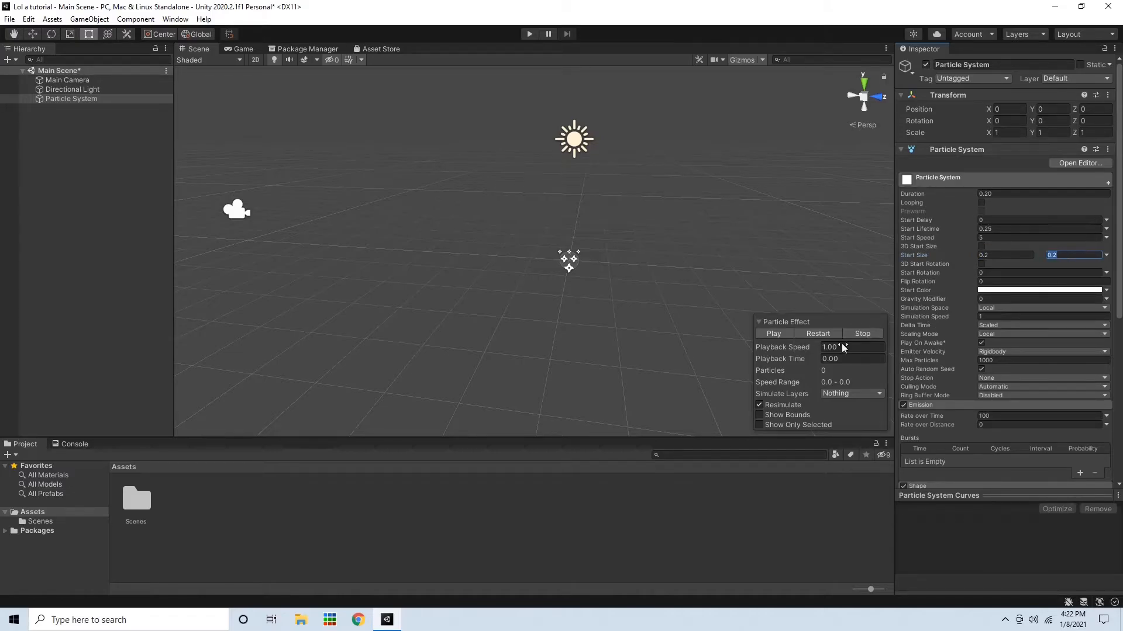
click(786, 330)
click(788, 331)
click(788, 332)
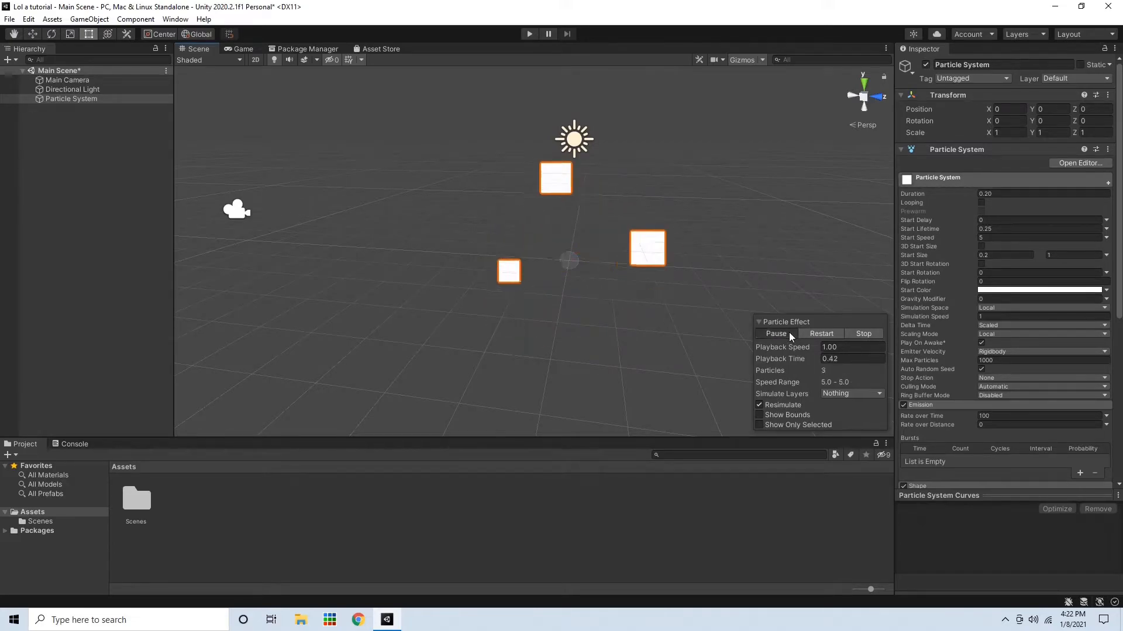
Set Start Color to Random Between Two Colors and make the first color red (FF0000)
click(1105, 290)
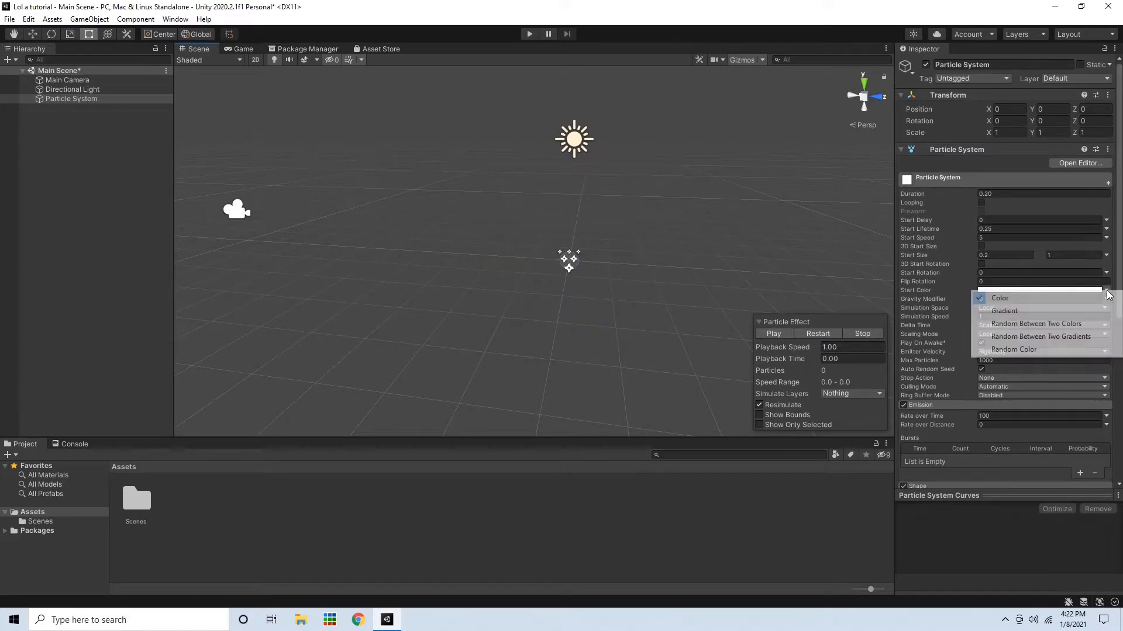
click(1062, 325)
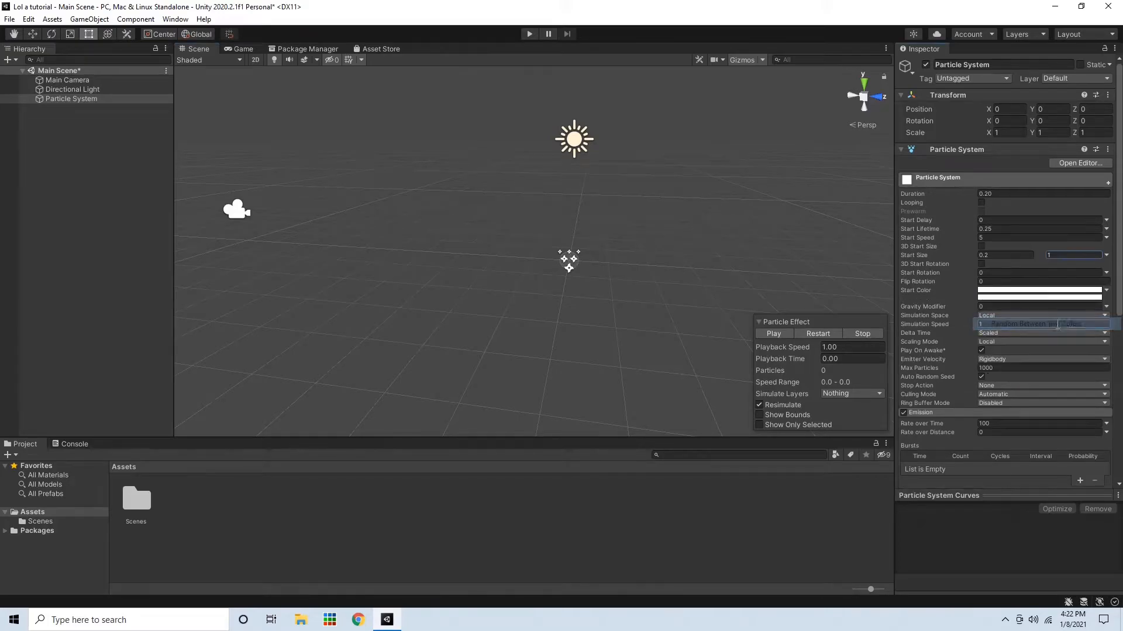
click(1053, 297)
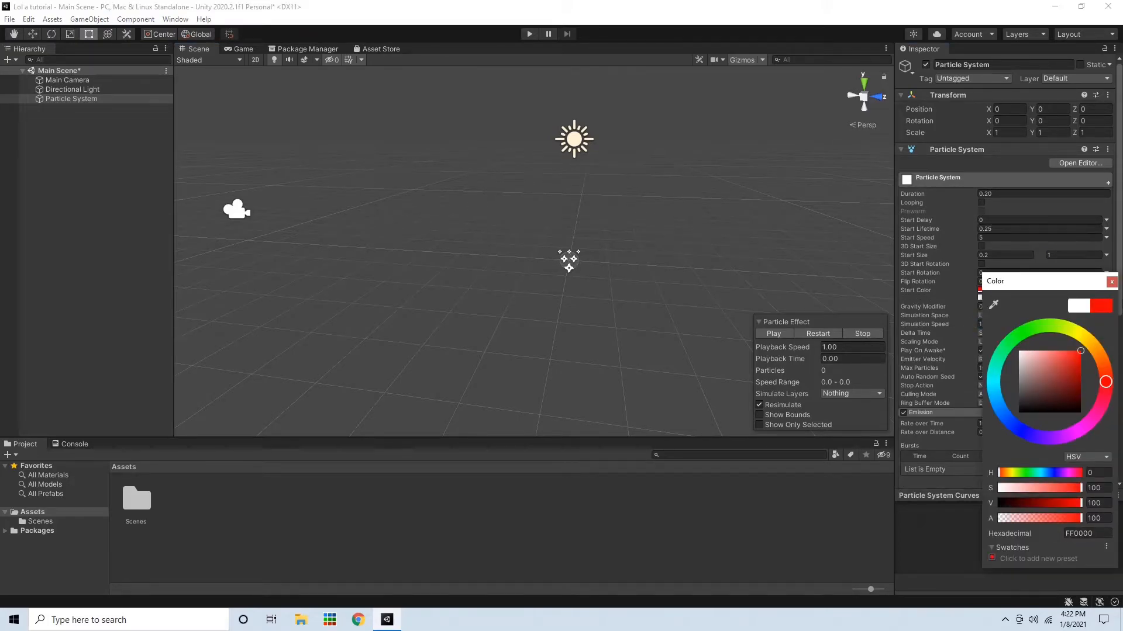
click(1111, 282)
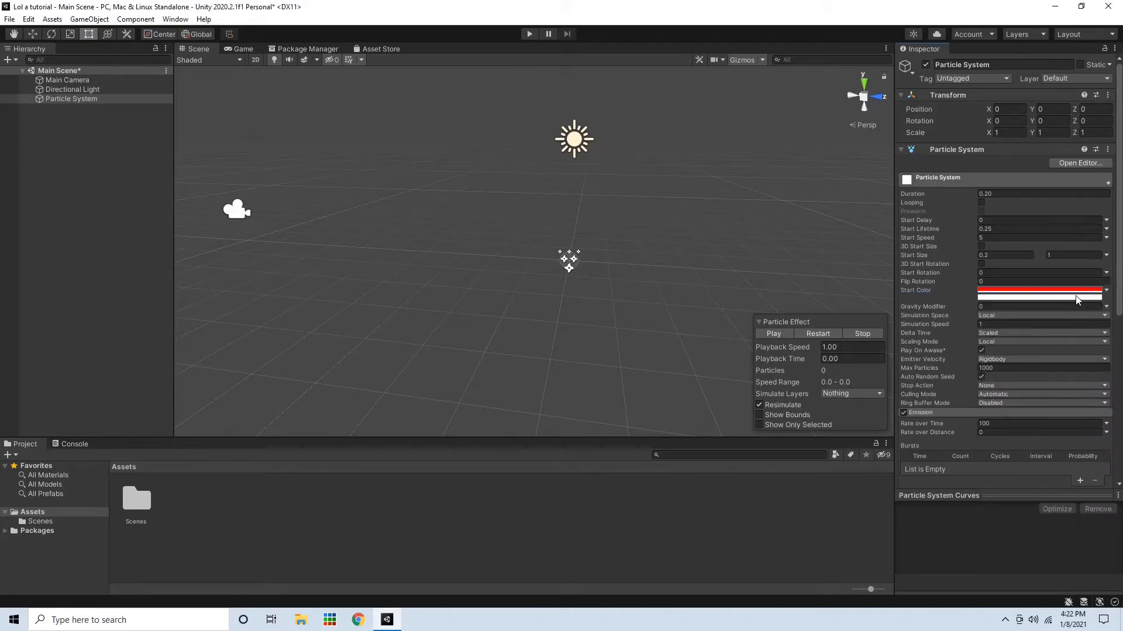
Make the second Start Color of the random colour range yellow
click(1077, 298)
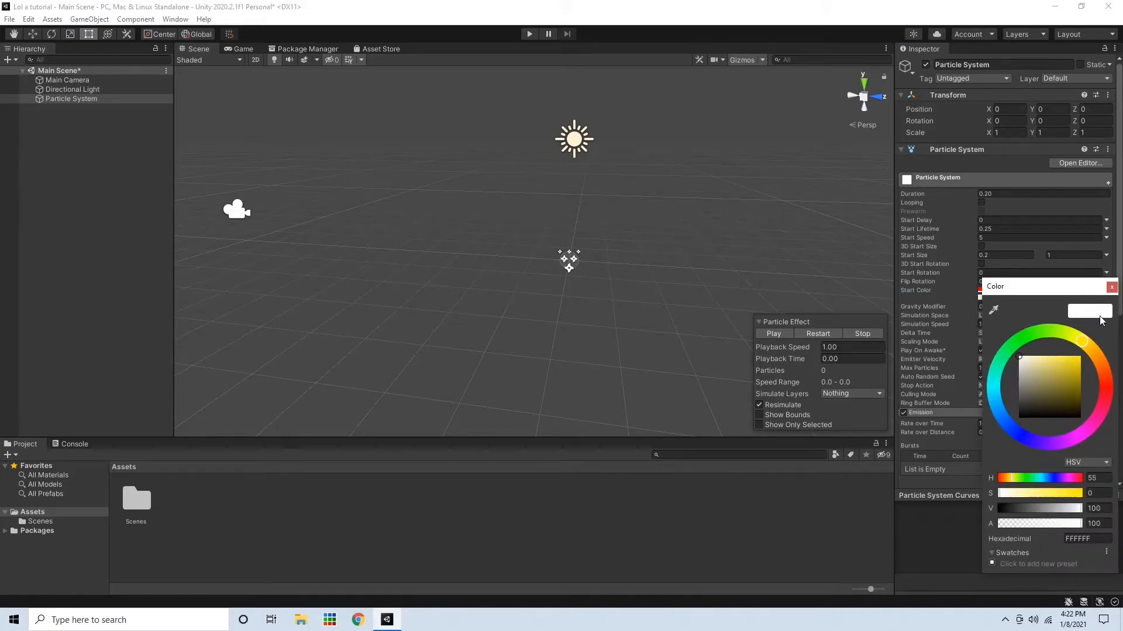
click(1111, 287)
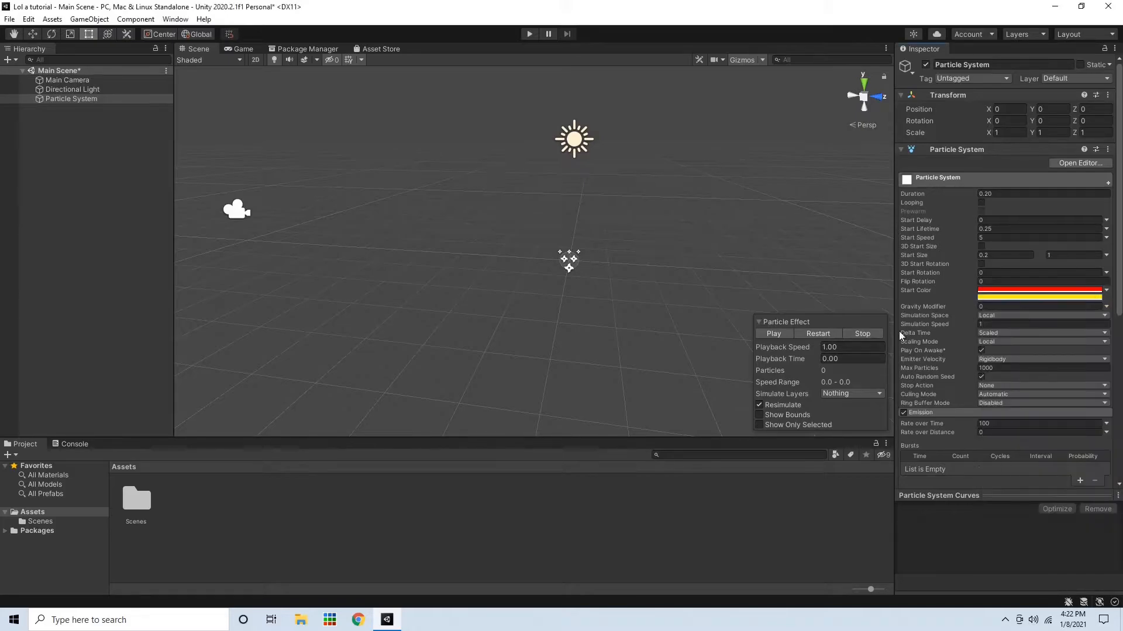
Play the particle effect and preview the burst in the Scene view
click(778, 332)
click(780, 333)
right_drag(608, 303, 755, 330)
key(w)
click(776, 335)
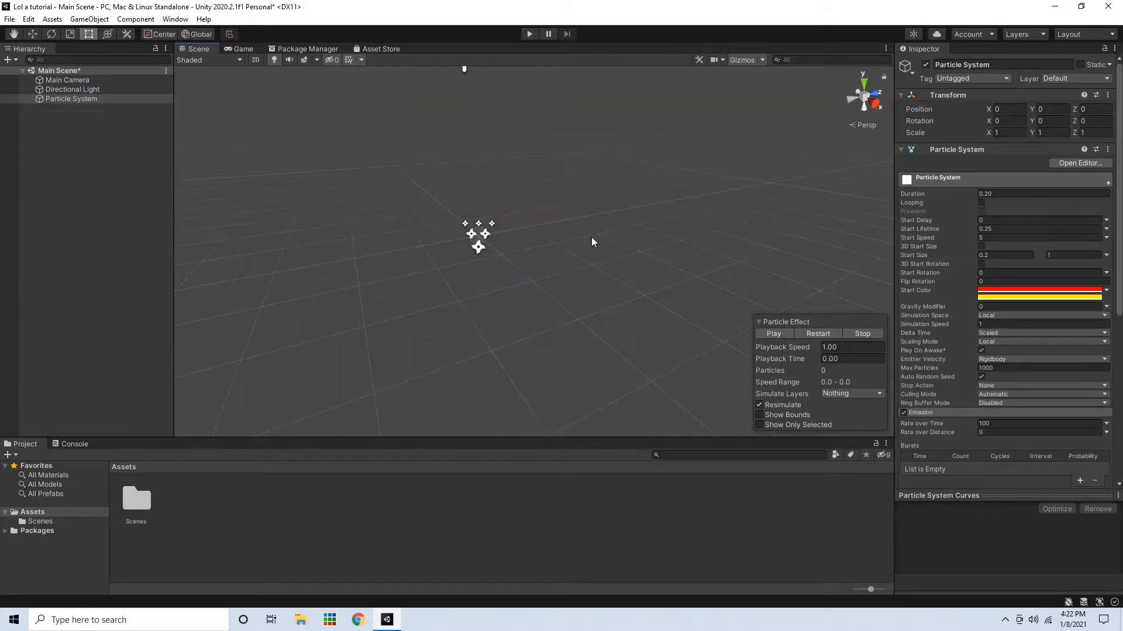
click(773, 337)
click(772, 337)
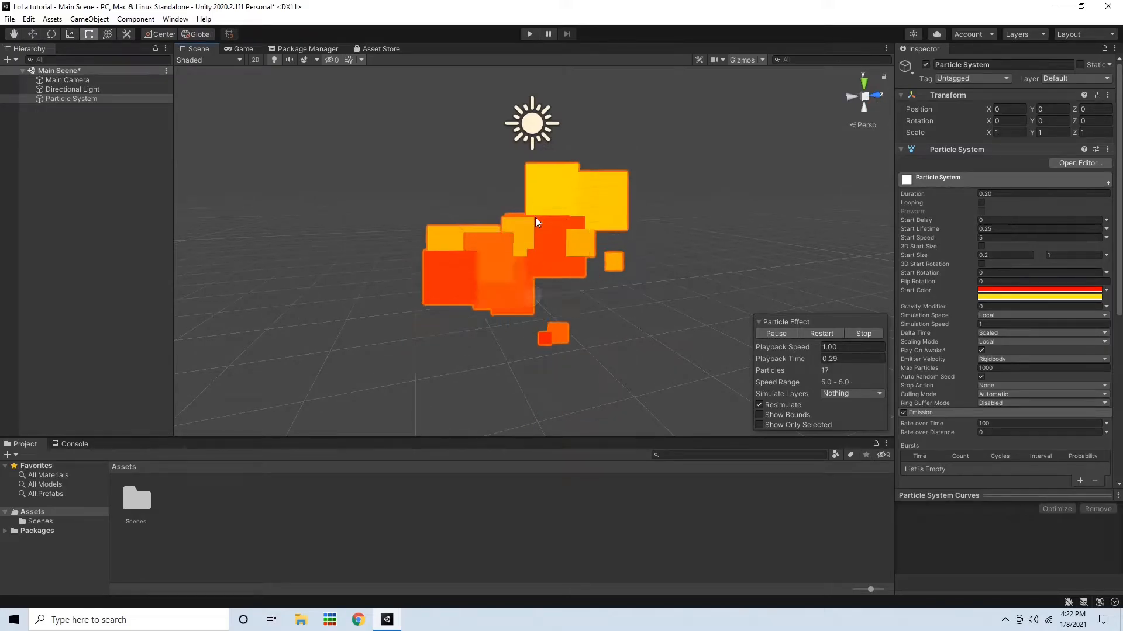
right_drag(535, 216, 516, 232)
Set the Emission module's Rate over Time to 150
scroll(1028, 287, down, 8)
click(991, 145)
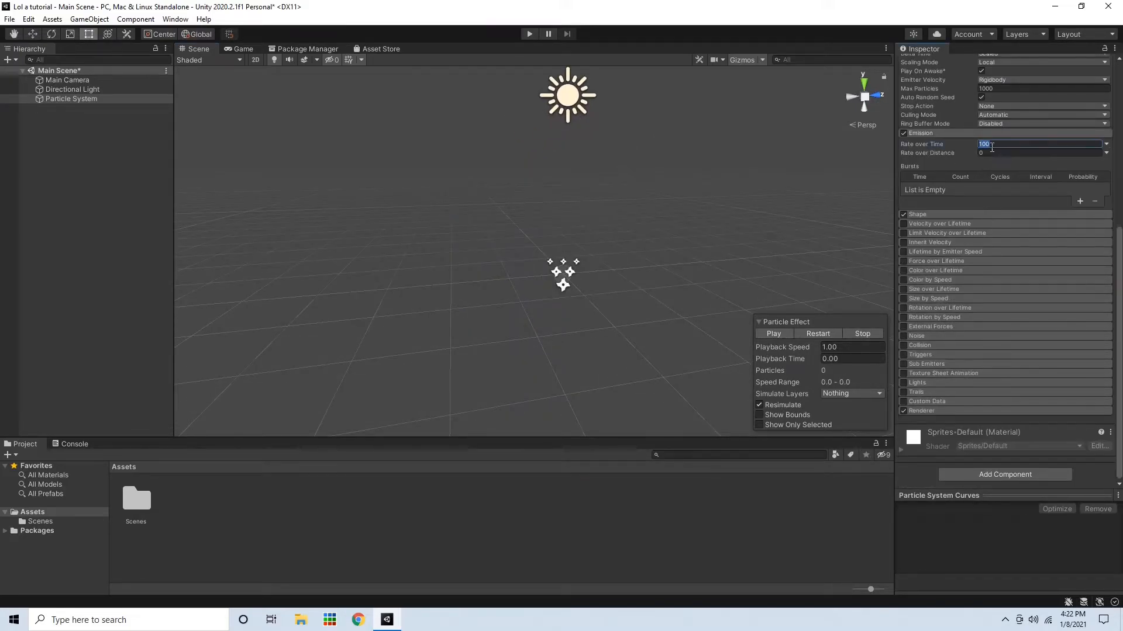
text(150)
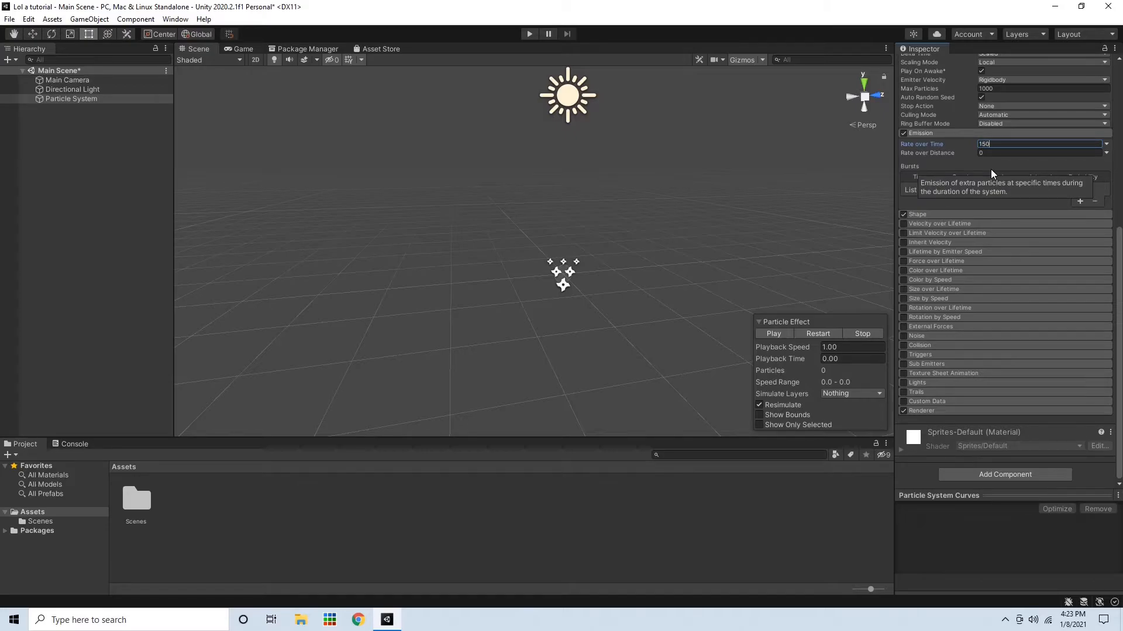
Replay the particle effect several times to preview the denser burst
click(783, 325)
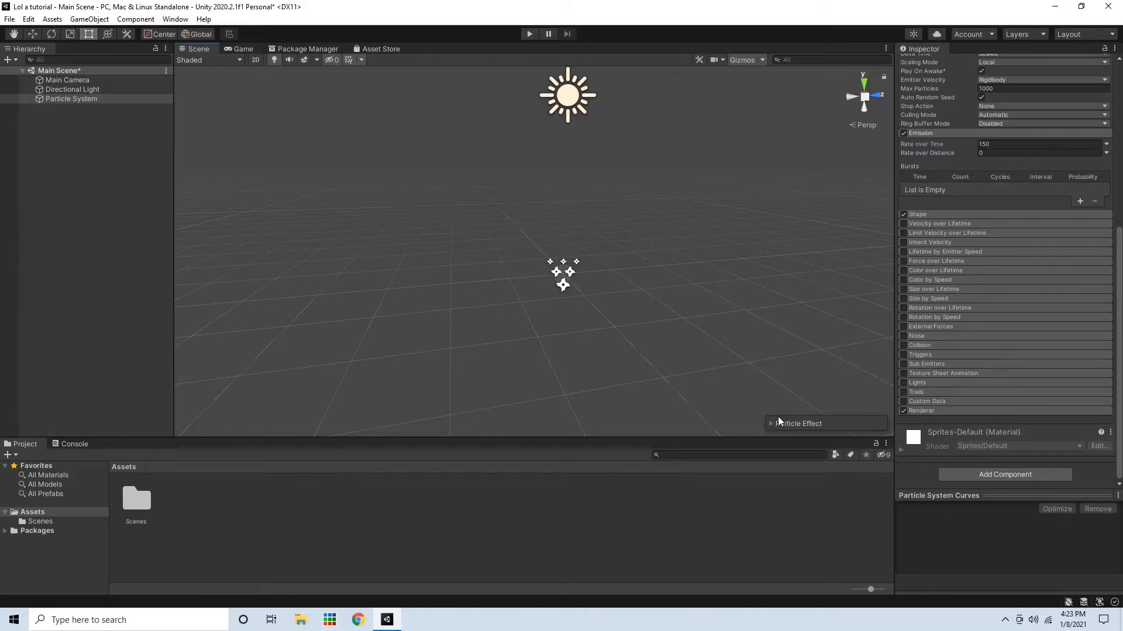
click(778, 422)
click(766, 332)
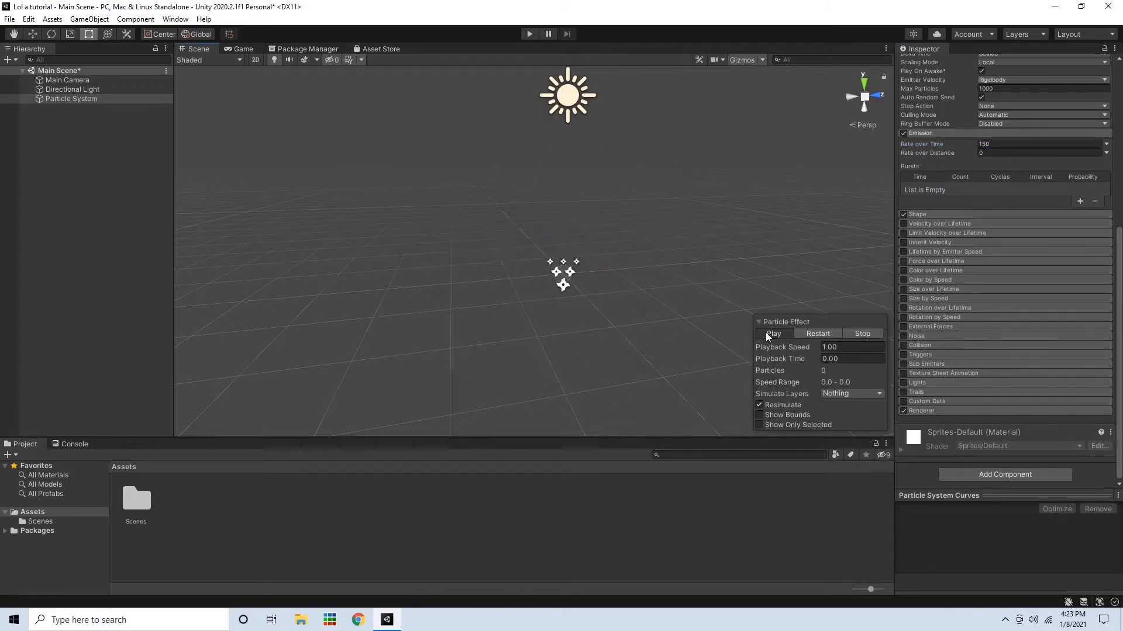
click(766, 332)
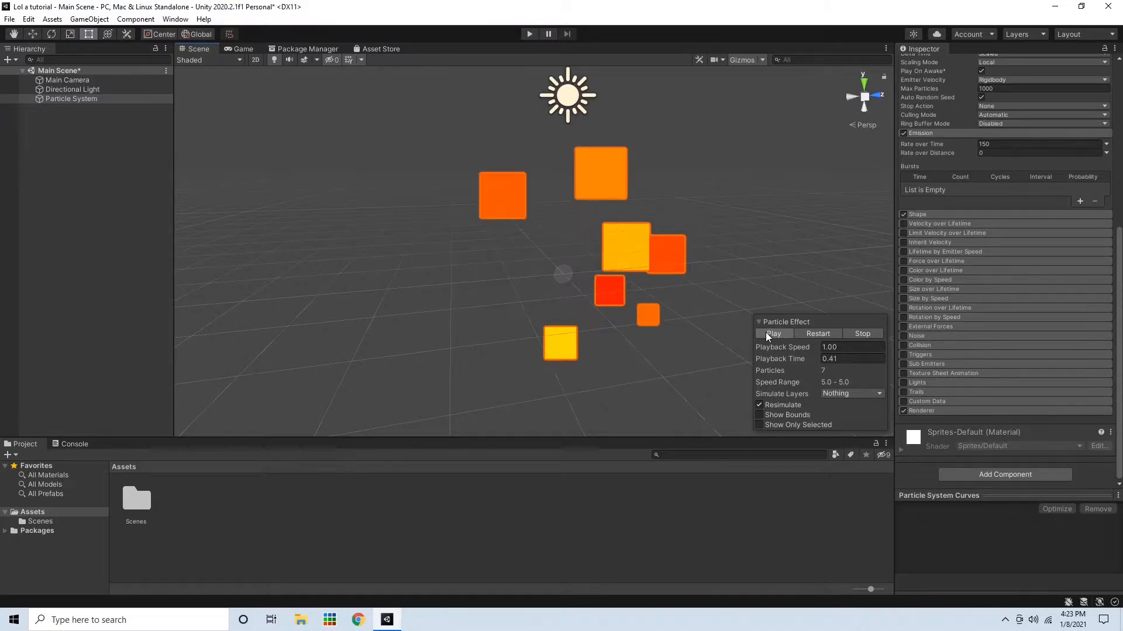
click(766, 332)
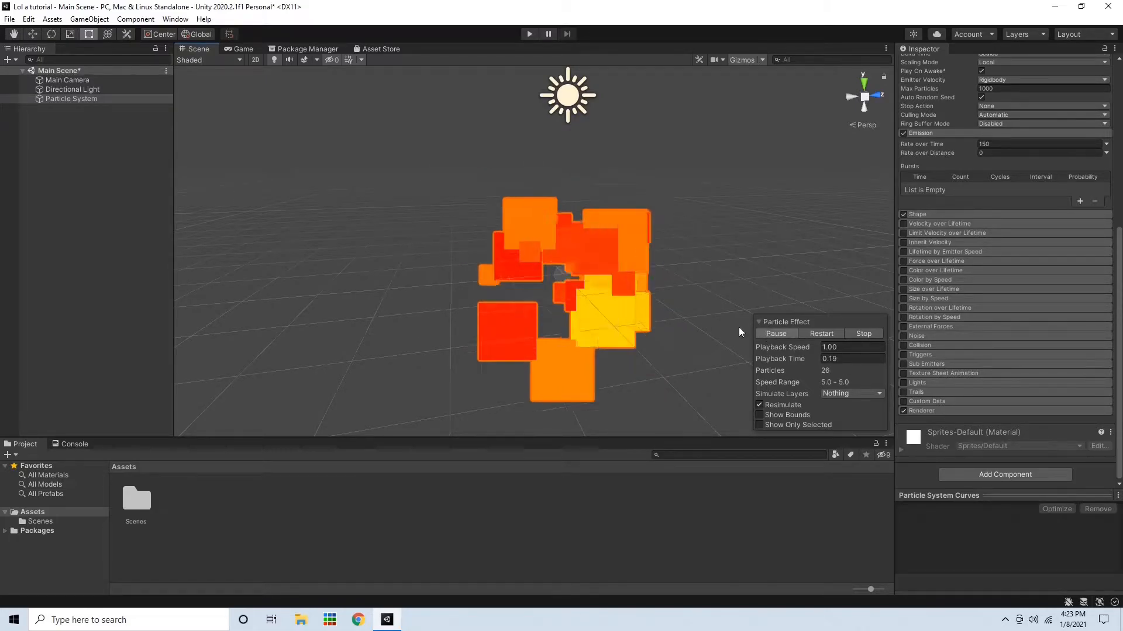
scroll(728, 275, down, 3)
click(772, 334)
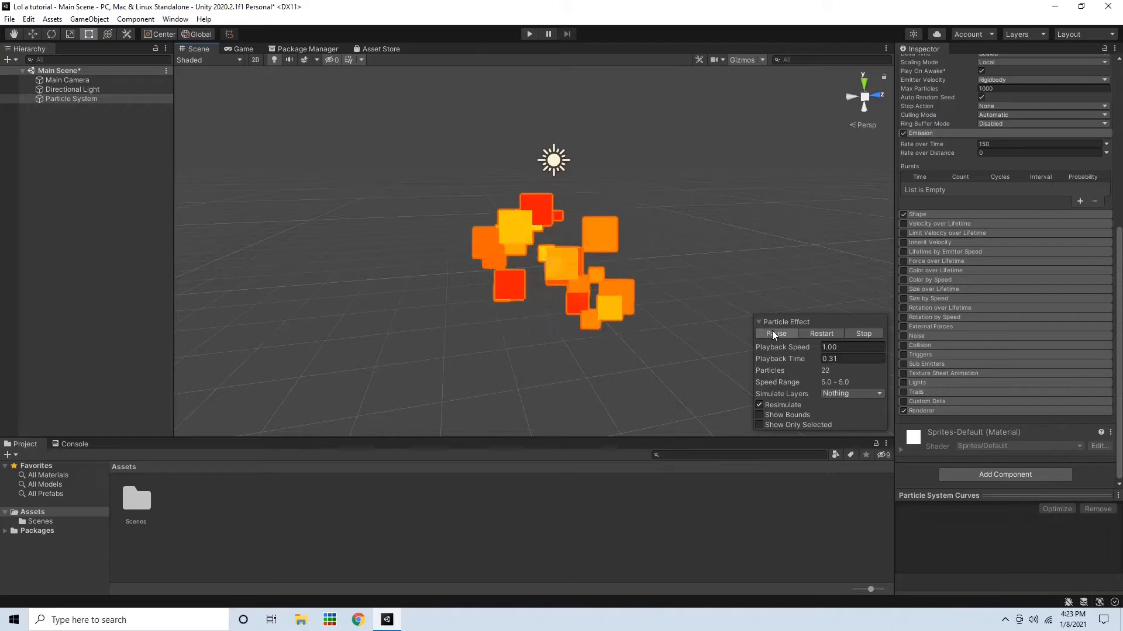
click(772, 332)
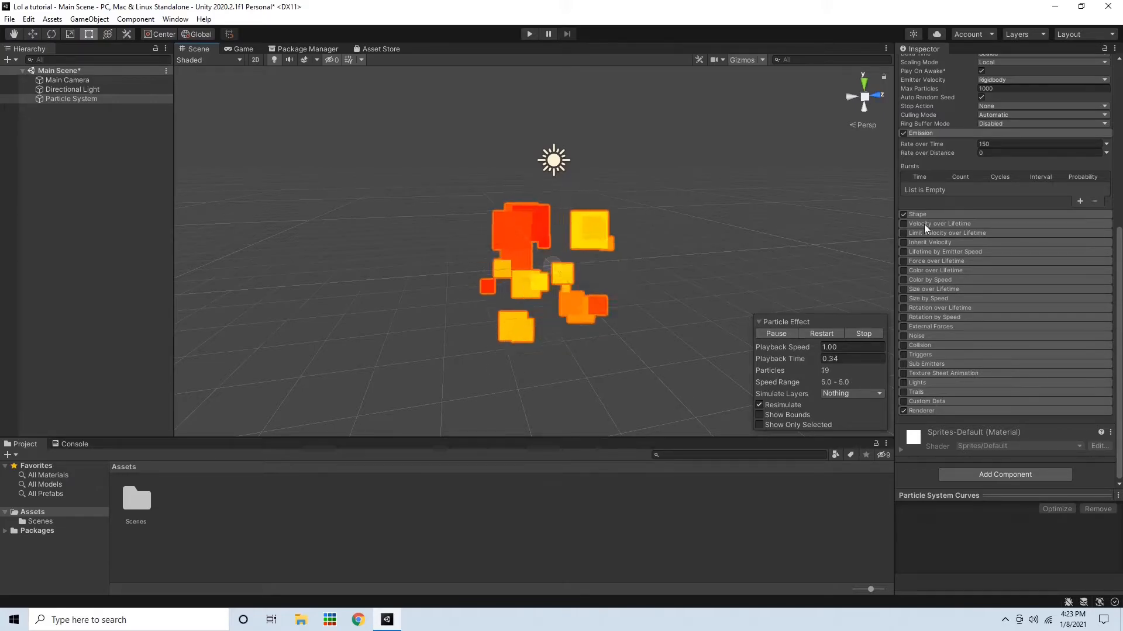
Collapse the Emission module and play the effect once more
click(974, 134)
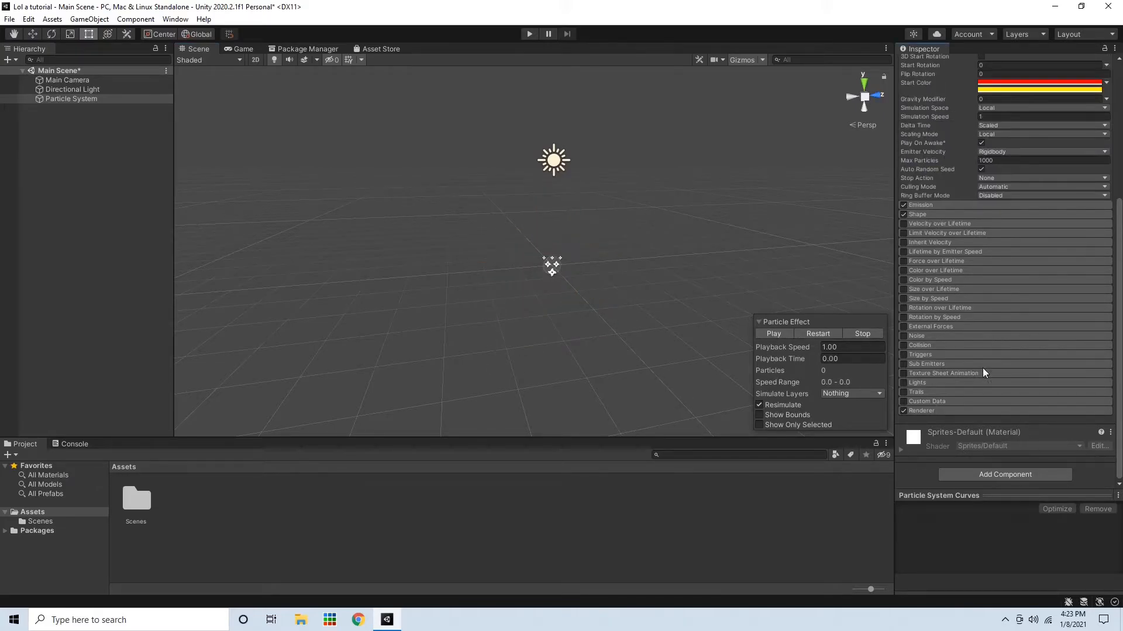
click(949, 411)
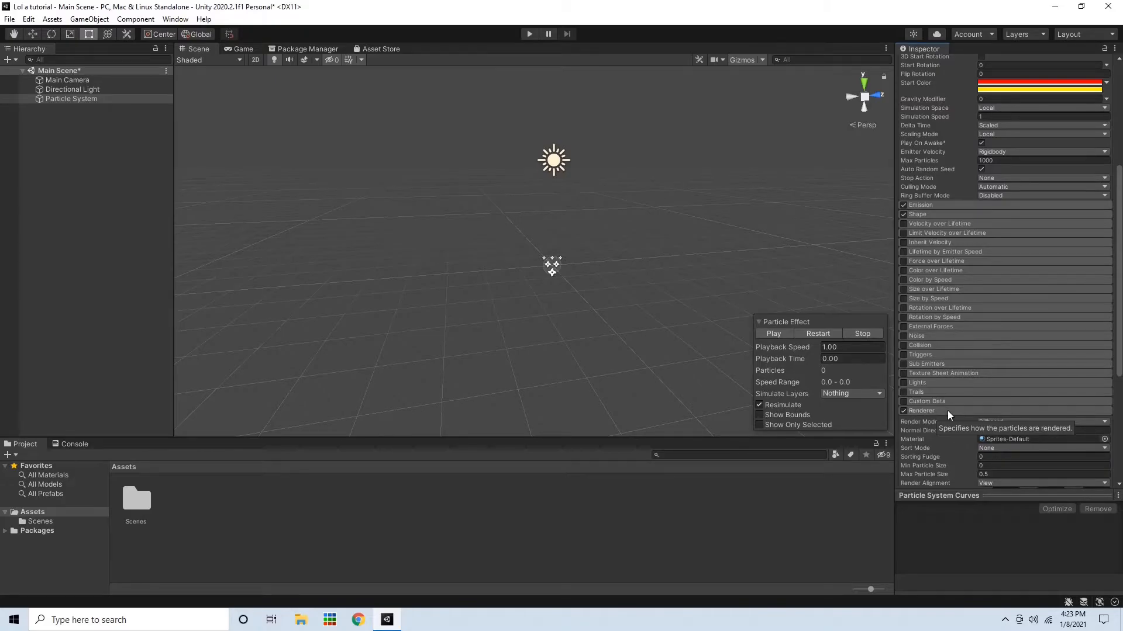
click(947, 410)
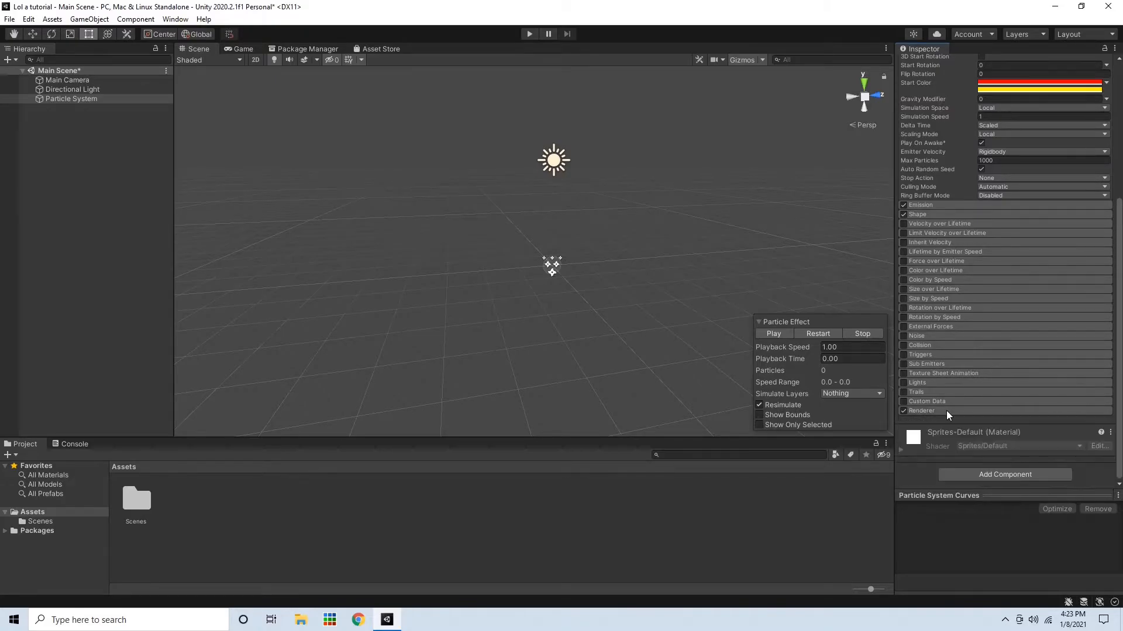
click(768, 333)
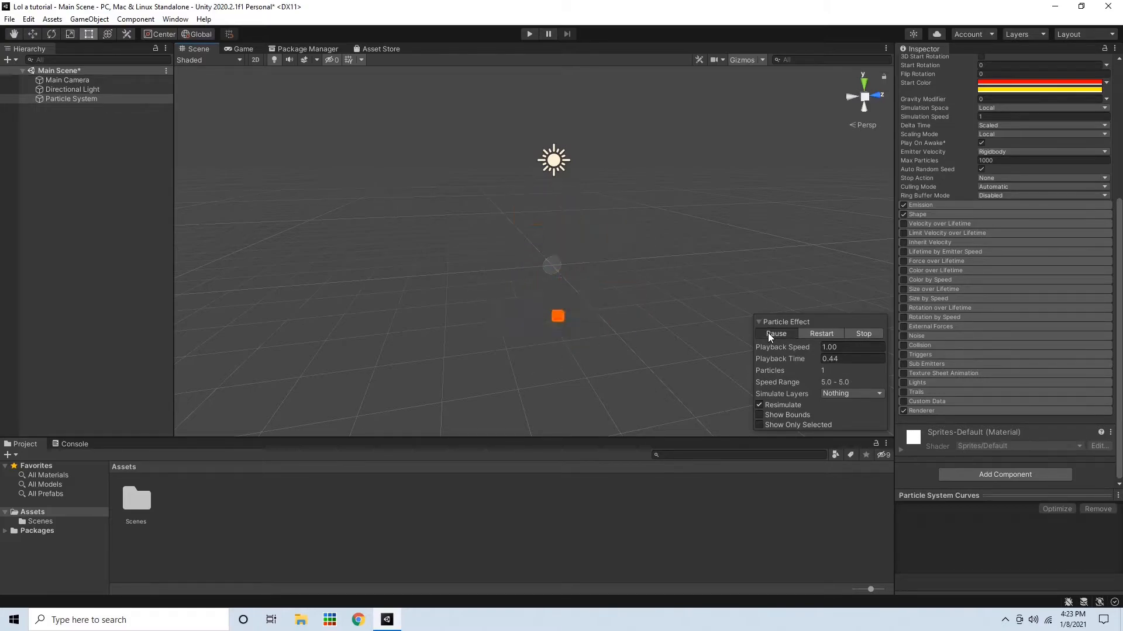
Create an empty GameObject in the scene named Emitter
right_click(101, 132)
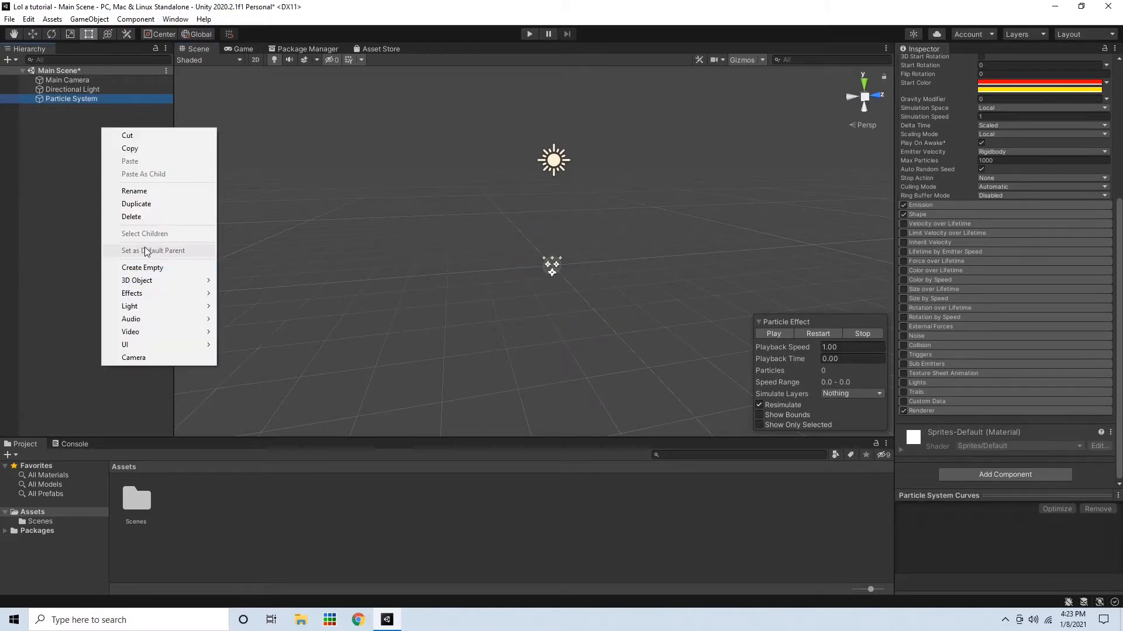
click(152, 264)
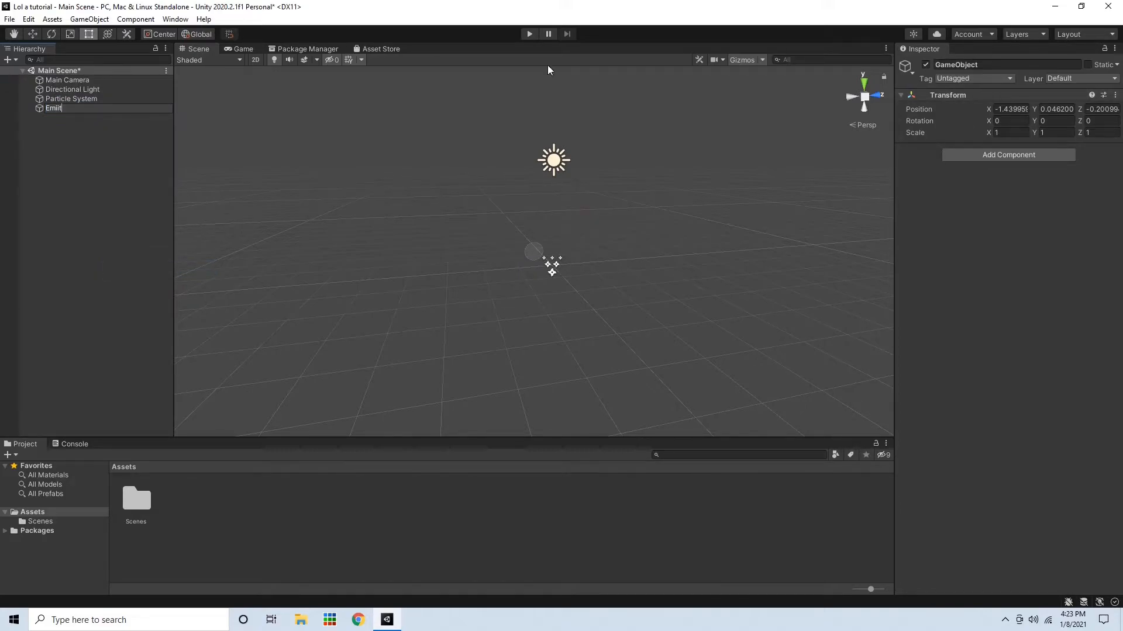
click(81, 149)
Parent the Particle System under Emitter and rename it Explosion
drag(85, 98, 86, 109)
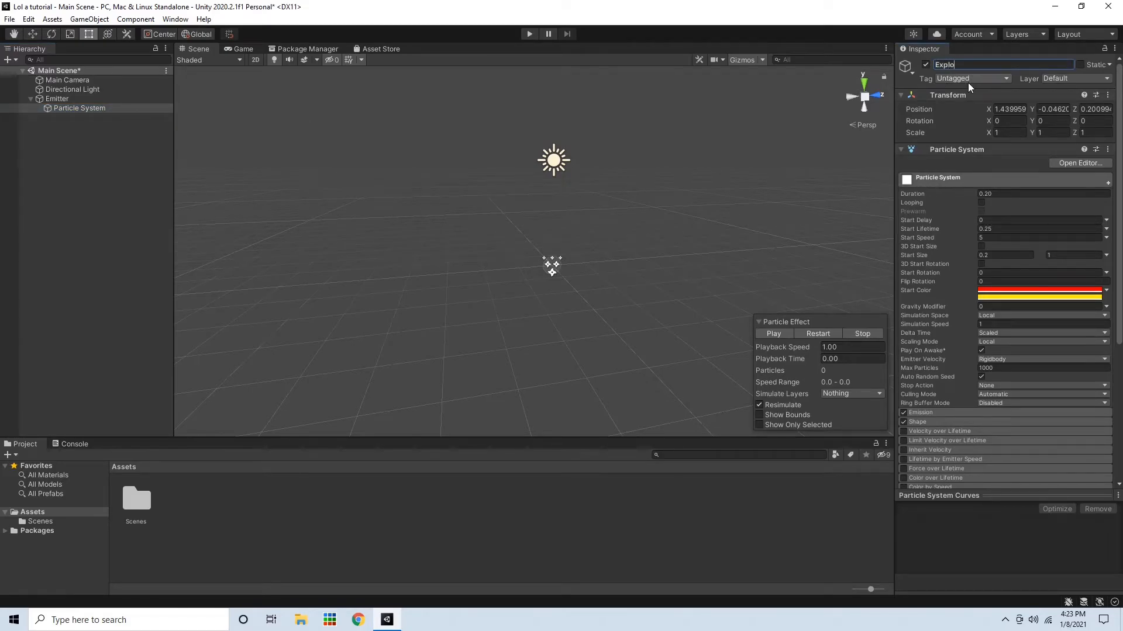
click(78, 222)
right_click(90, 99)
click(82, 110)
click(119, 101)
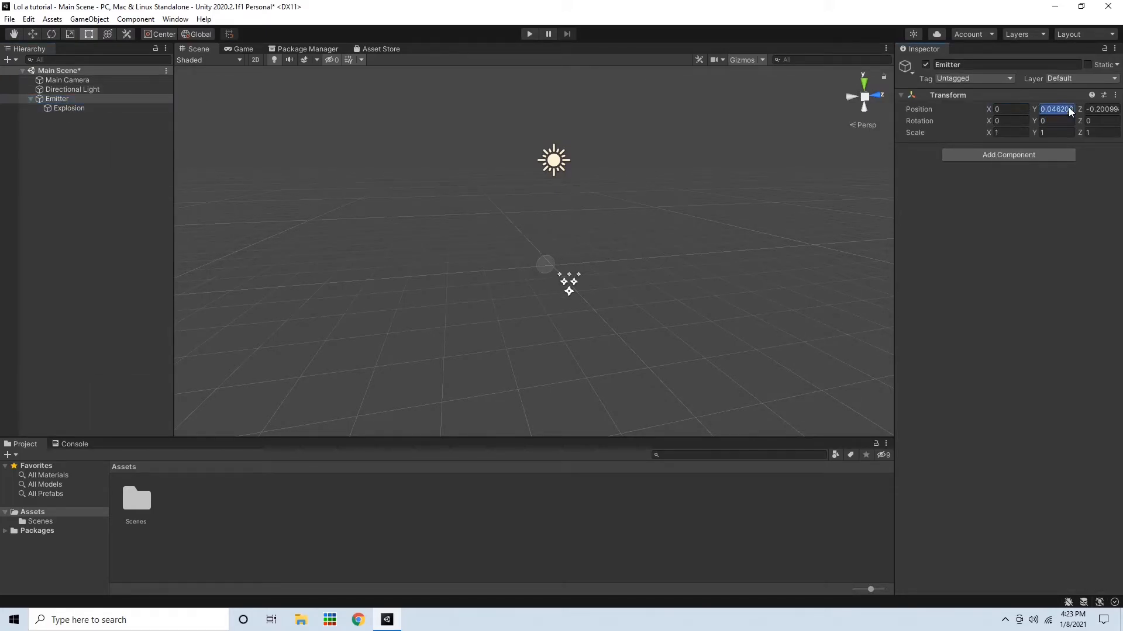
Add a new child Particle System under Emitter named Smoke
click(88, 107)
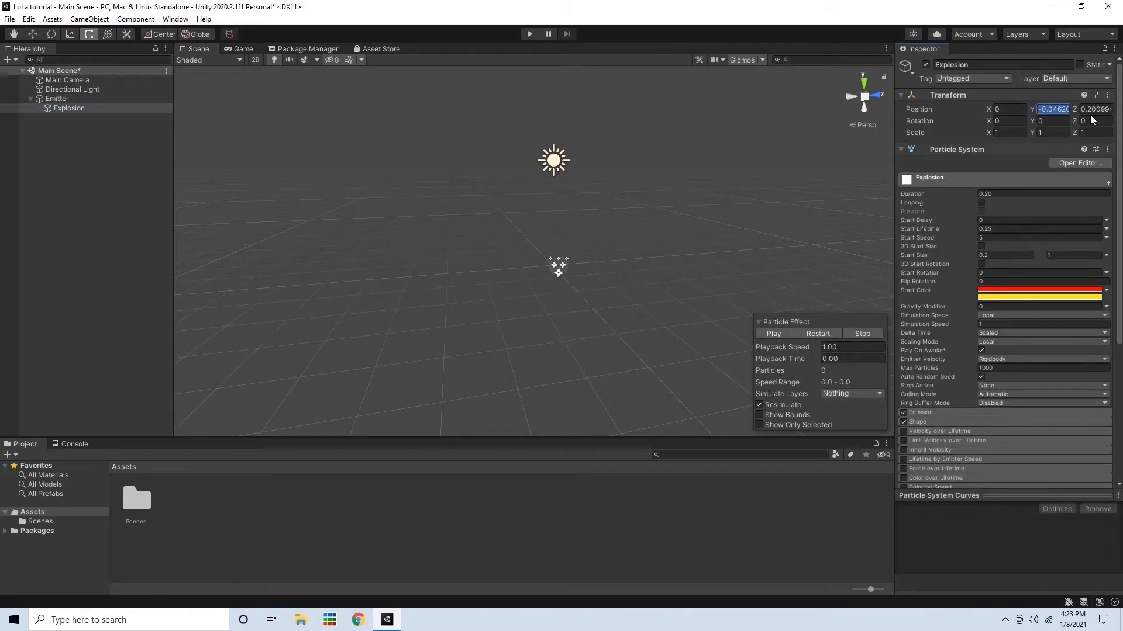
right_click(43, 128)
right_click(58, 92)
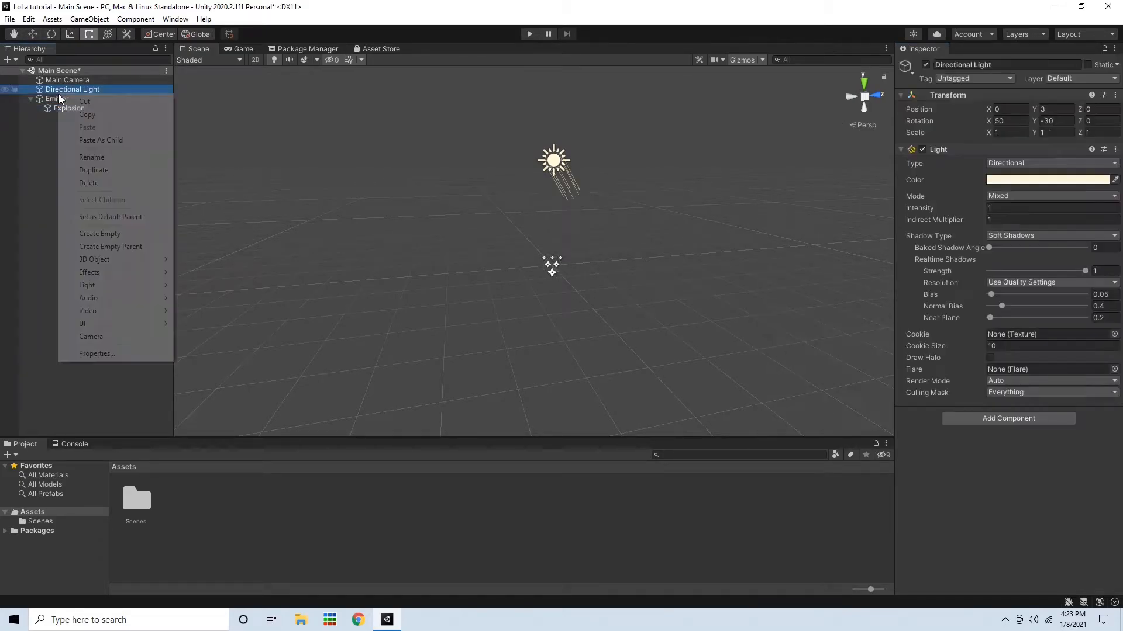
right_click(51, 100)
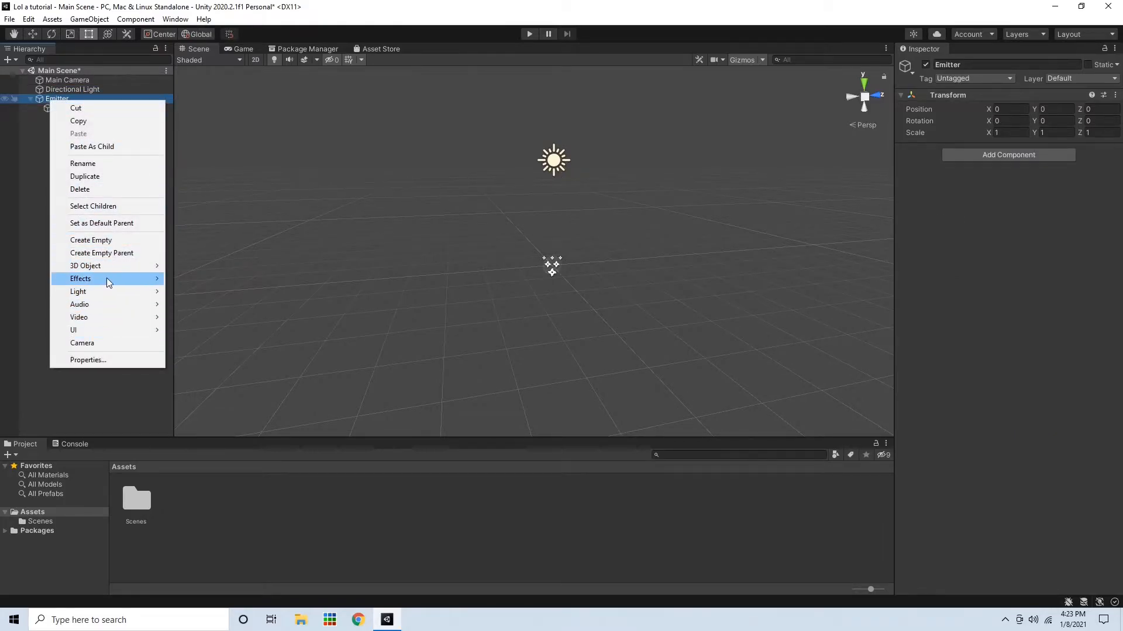
click(240, 281)
text(Smoke)
click(120, 198)
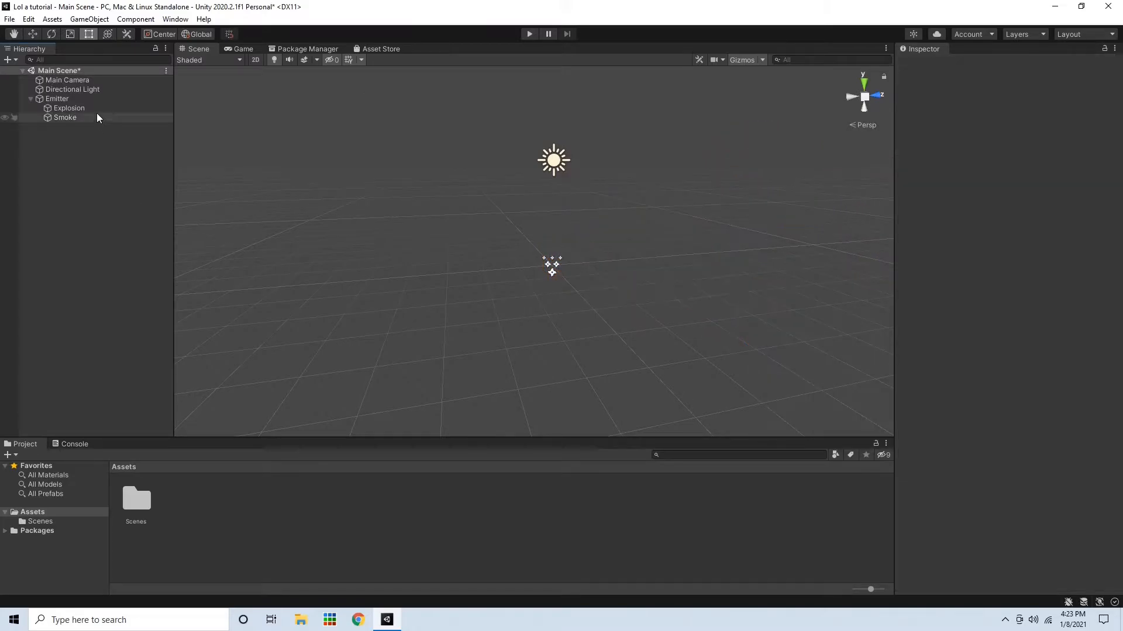
Set the Smoke particle system's Rotation X to -90
click(96, 117)
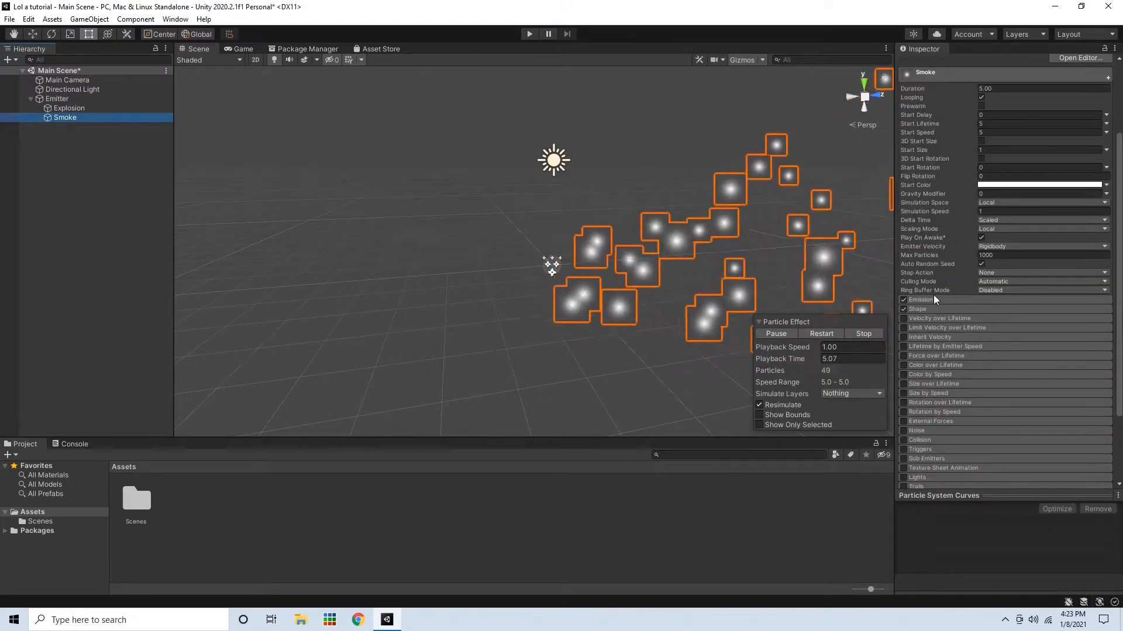
scroll(933, 295, up, 5)
right_drag(700, 194, 495, 224)
click(1007, 122)
text(-90)
Set the Smoke system's Shape cone Angle to 50
scroll(897, 335, down, 3)
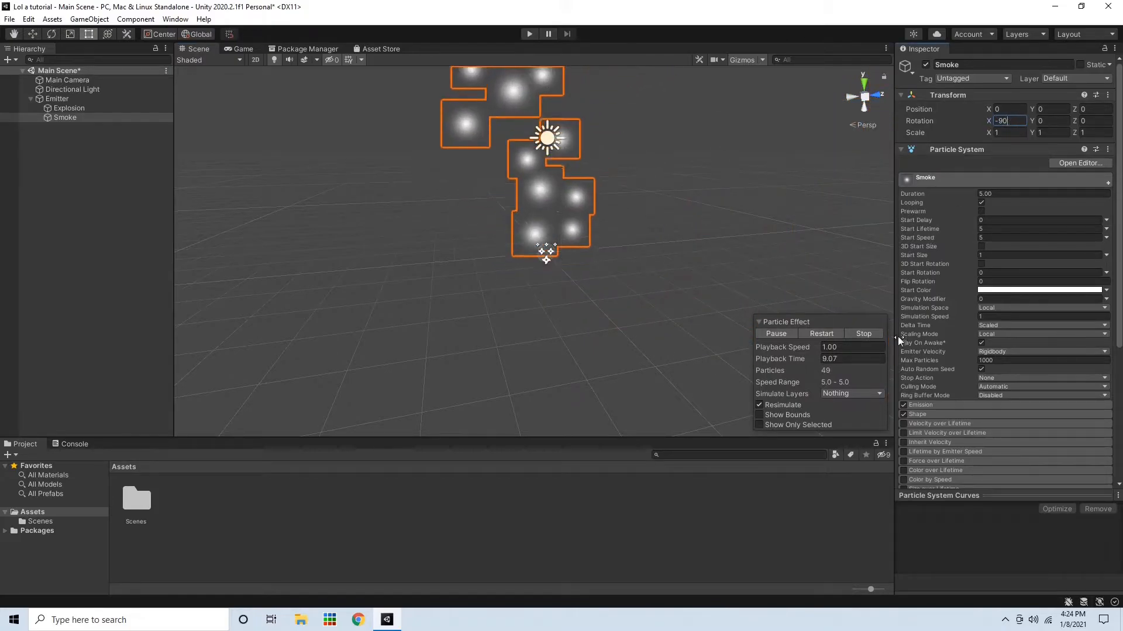
click(935, 309)
scroll(1029, 292, down, 3)
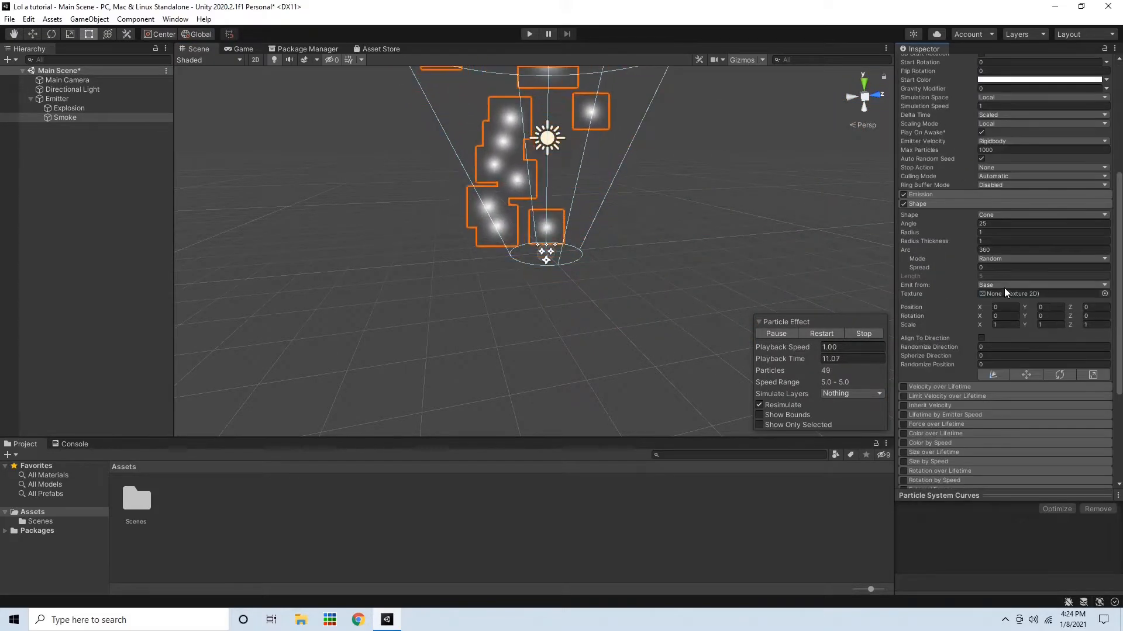
click(1019, 224)
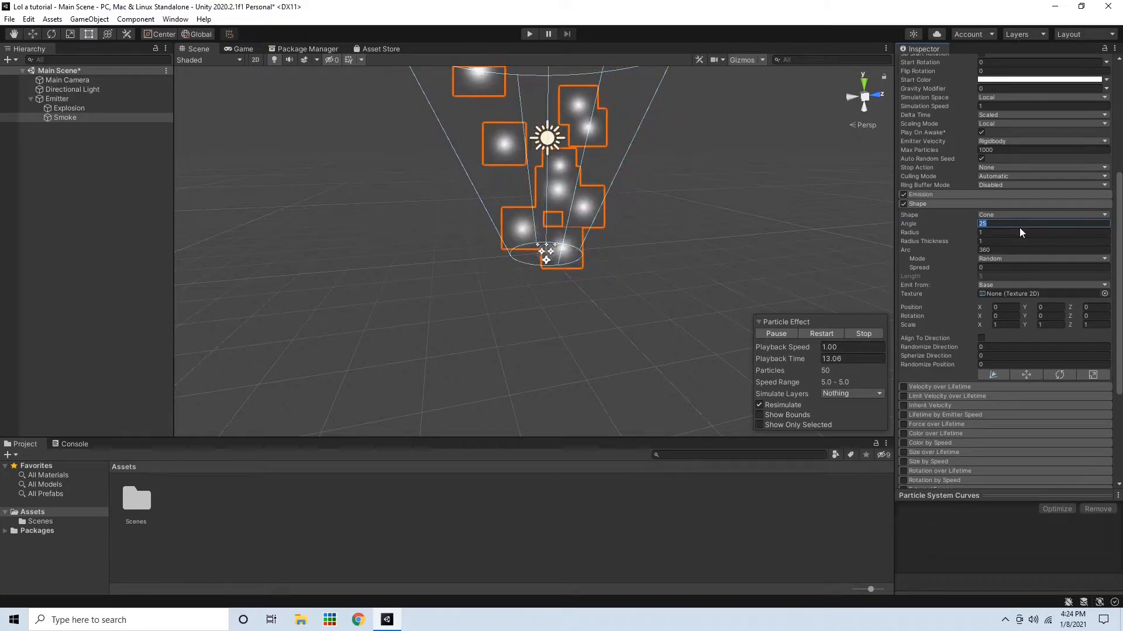
text(50)
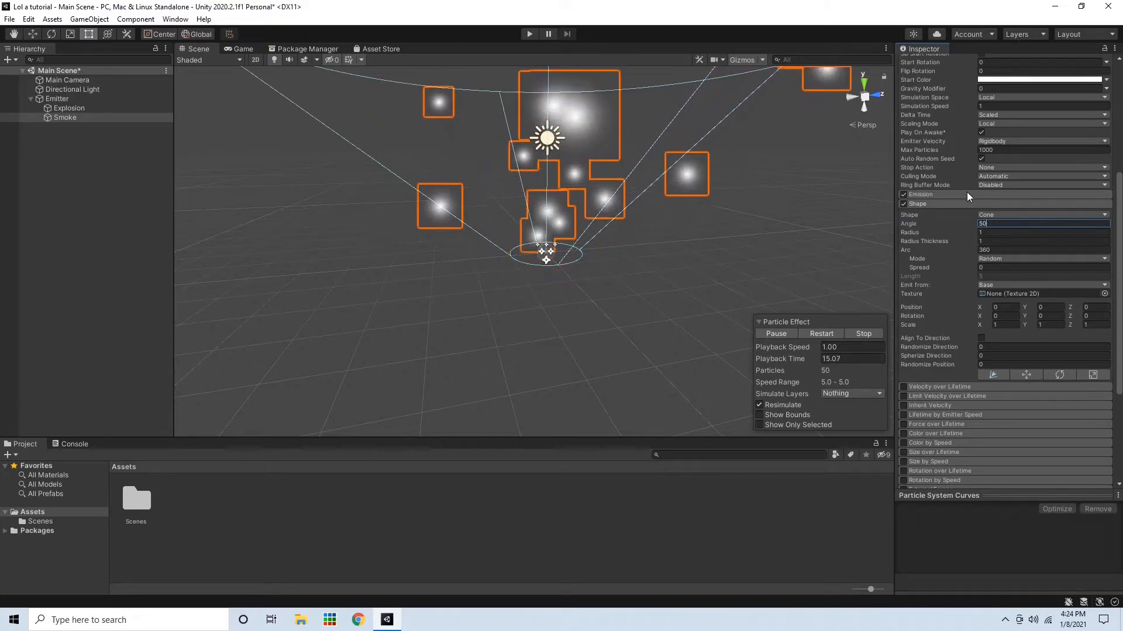
Set the Smoke system's Renderer material to Sprites-Default
click(955, 204)
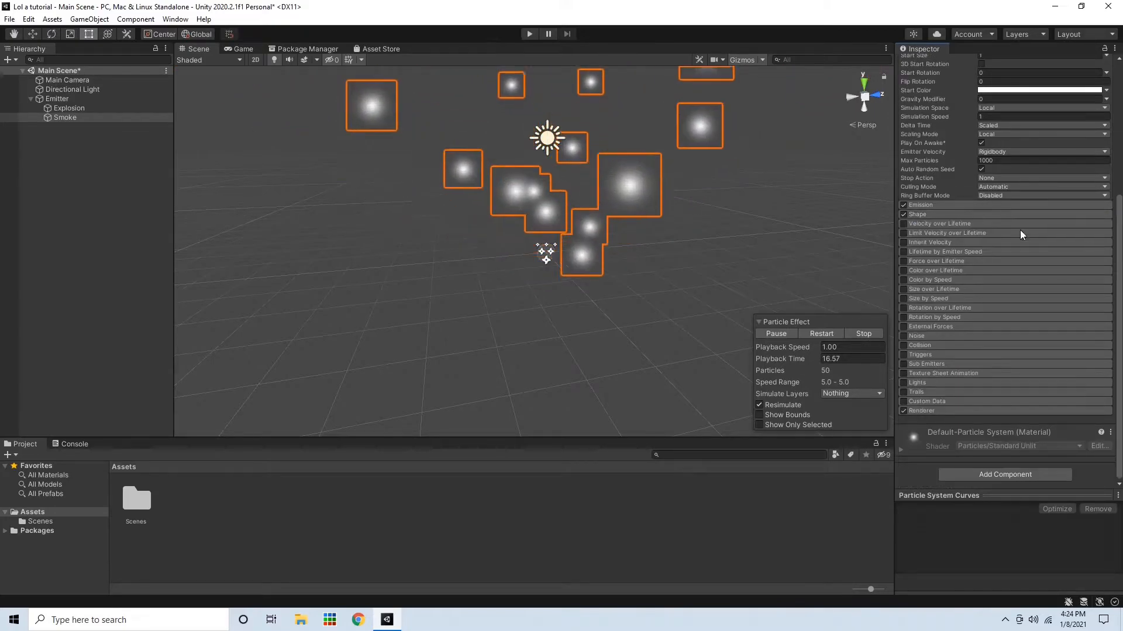
click(939, 408)
scroll(939, 408, down, 6)
click(1103, 230)
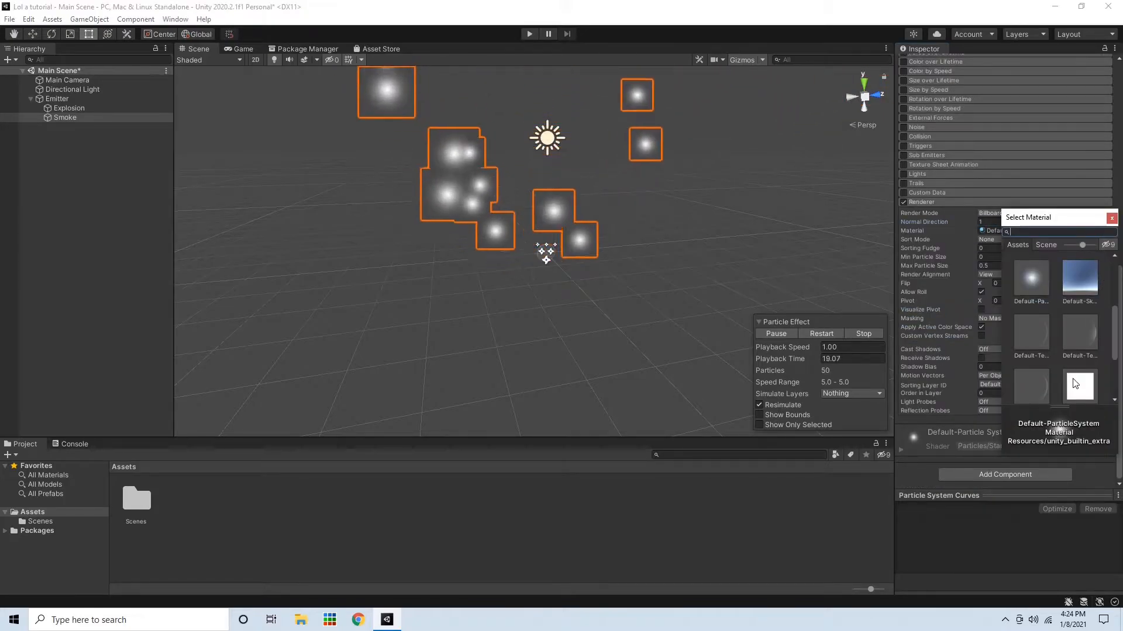
click(1077, 386)
click(1112, 218)
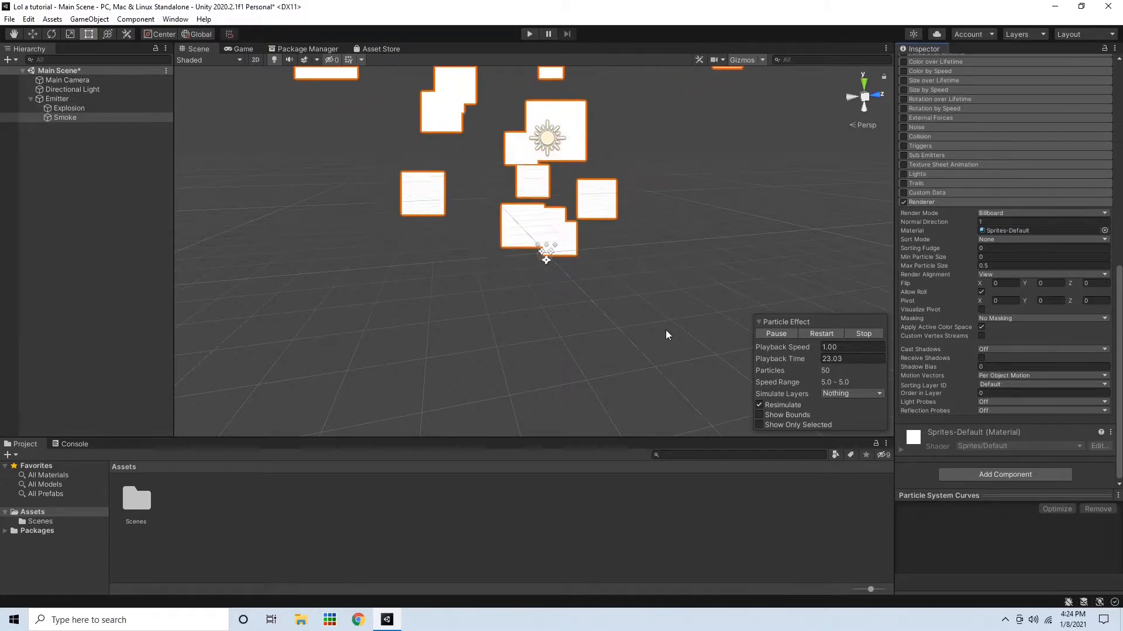
Set the Smoke system's Start Color mode to Random Between Two Colors
scroll(951, 226, up, 10)
scroll(953, 327, down, 8)
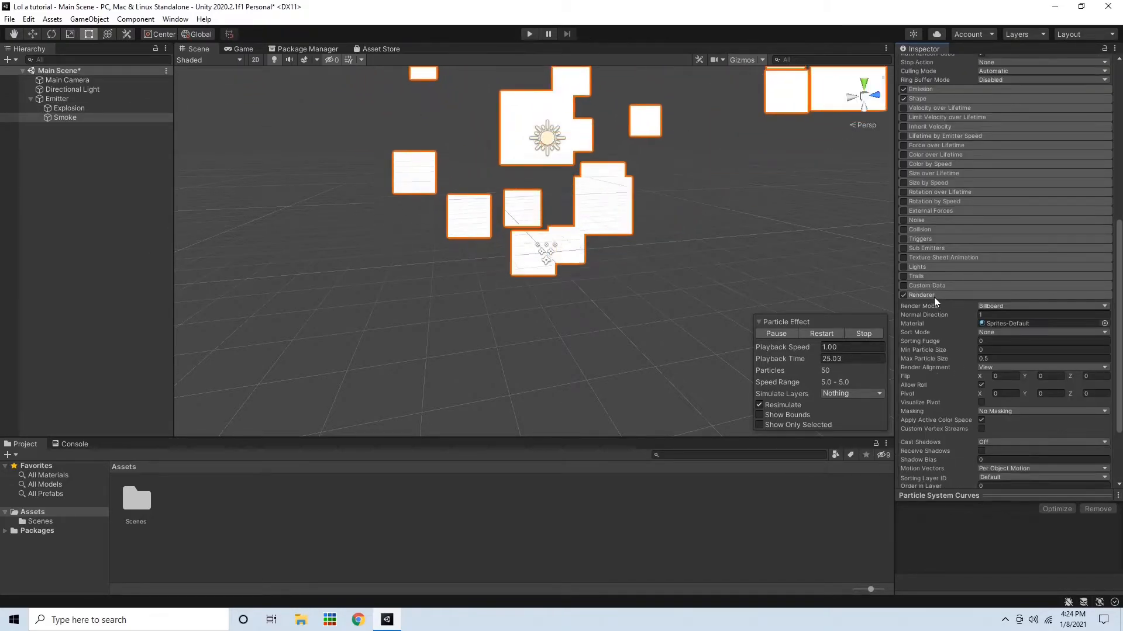
scroll(934, 297, up, 10)
click(988, 290)
mouse_move(1038, 369)
mouse_down()
mouse_move(1018, 359)
mouse_move(1000, 375)
mouse_move(977, 338)
mouse_up()
click(1111, 280)
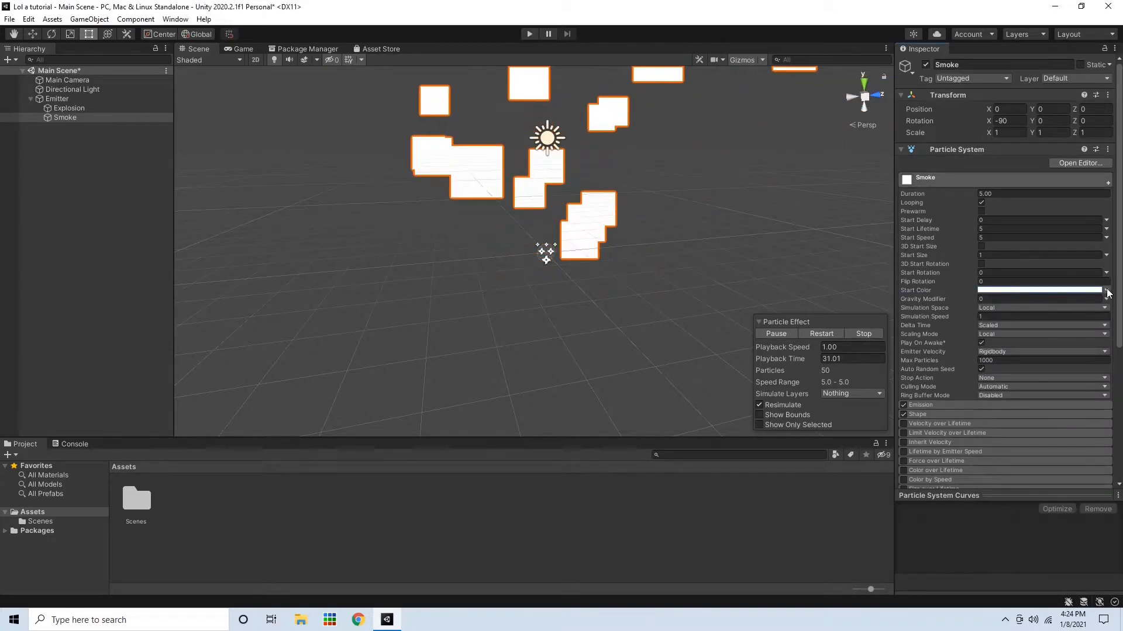
click(1107, 290)
click(1093, 322)
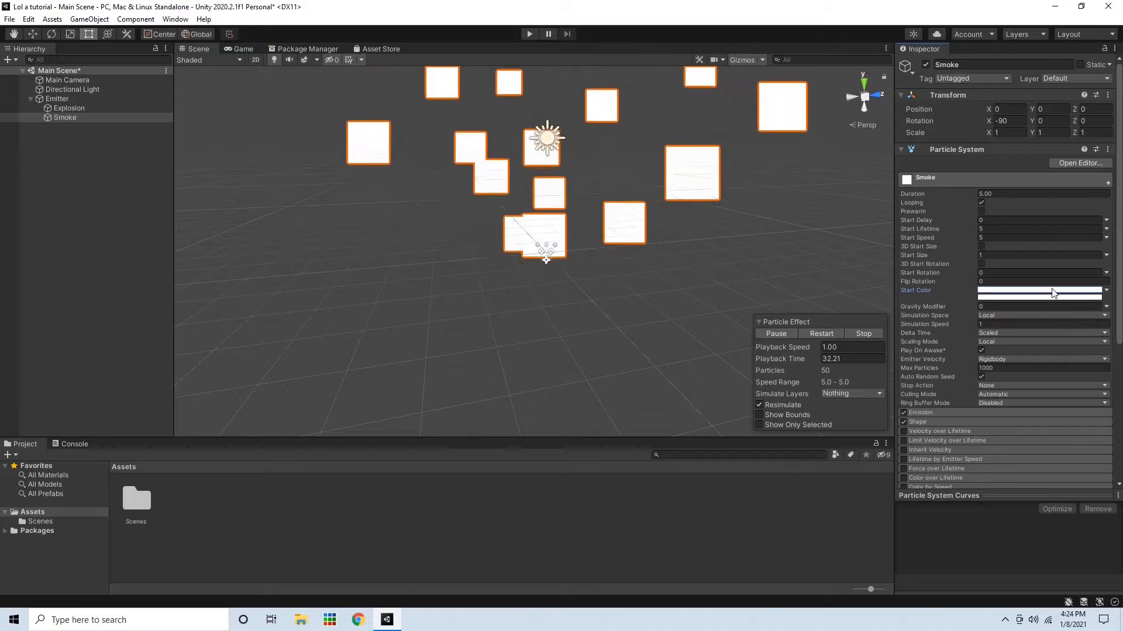
Set the Smoke system's two random Start Colors to grey shades, A4A4A4 and 6A6A6A
click(1053, 298)
drag(1034, 356, 1010, 371)
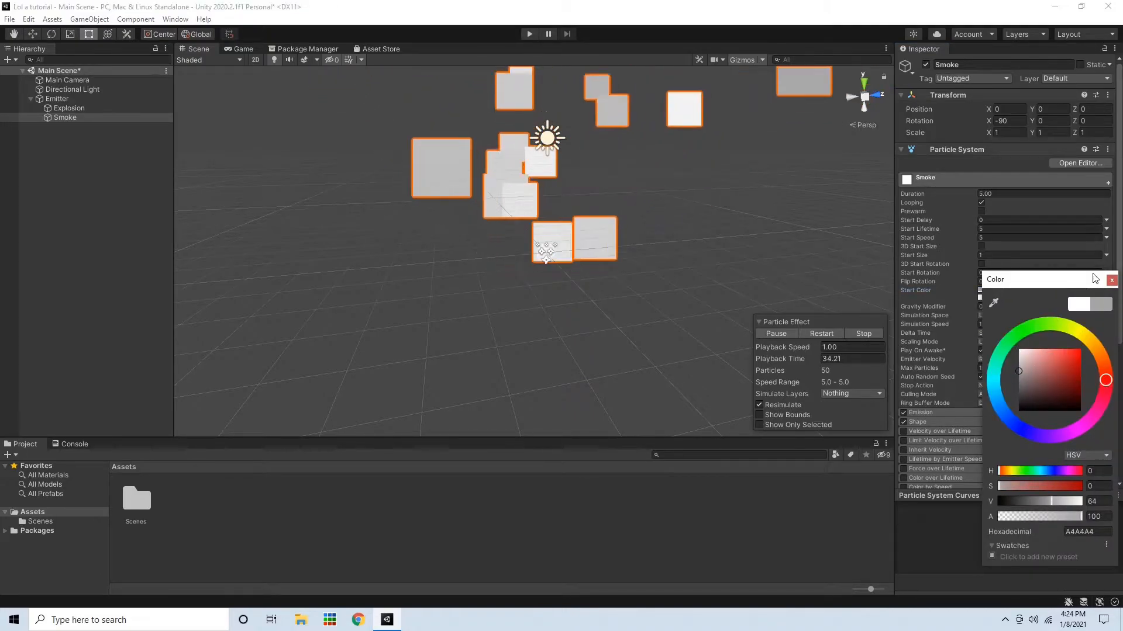
click(1112, 282)
click(1098, 298)
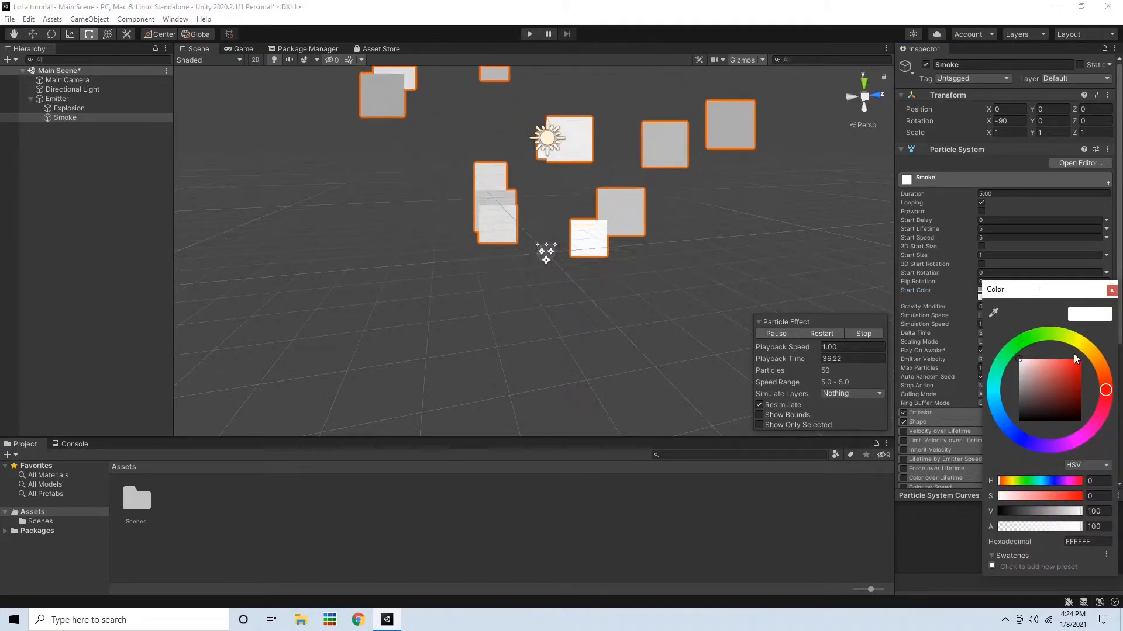
drag(1036, 291, 1018, 347)
click(973, 369)
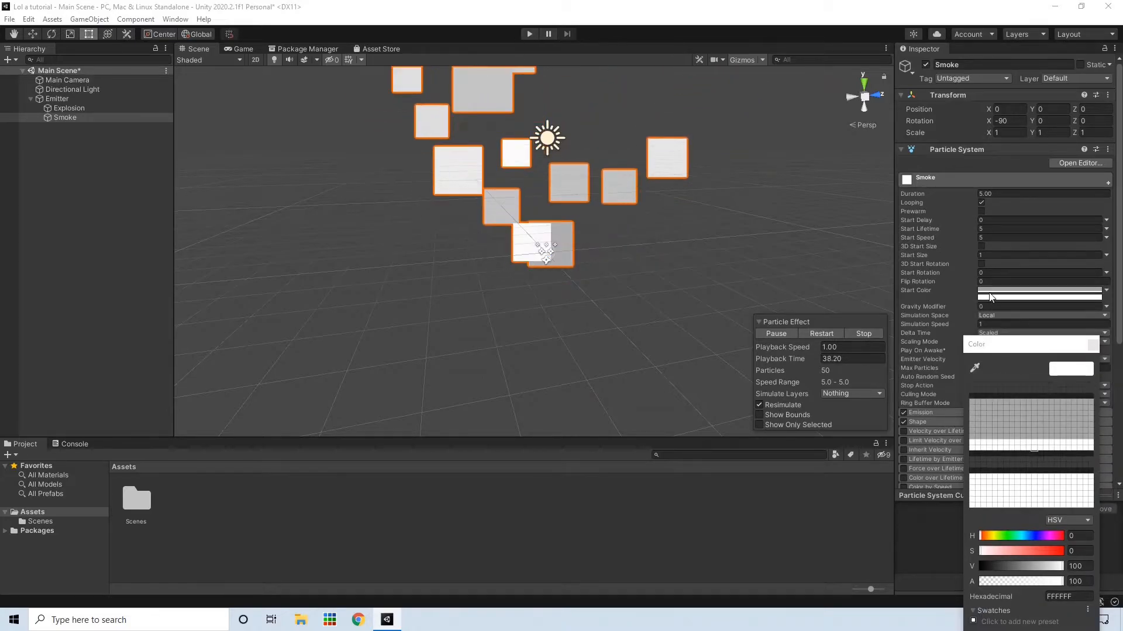
click(989, 290)
click(1001, 449)
drag(1001, 448, 995, 450)
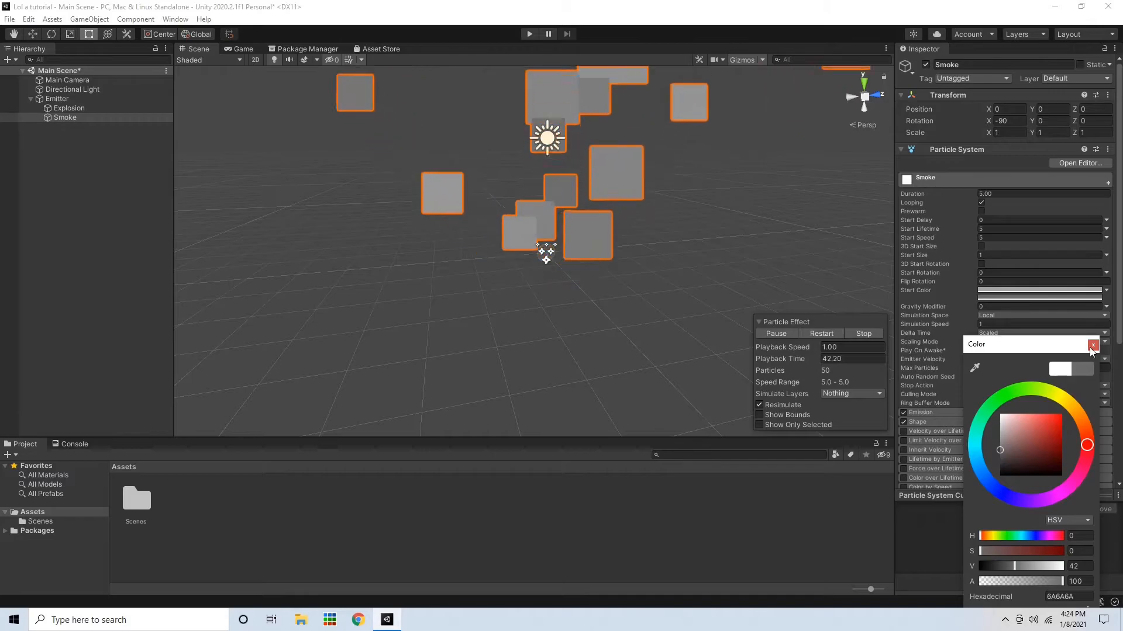
click(1093, 345)
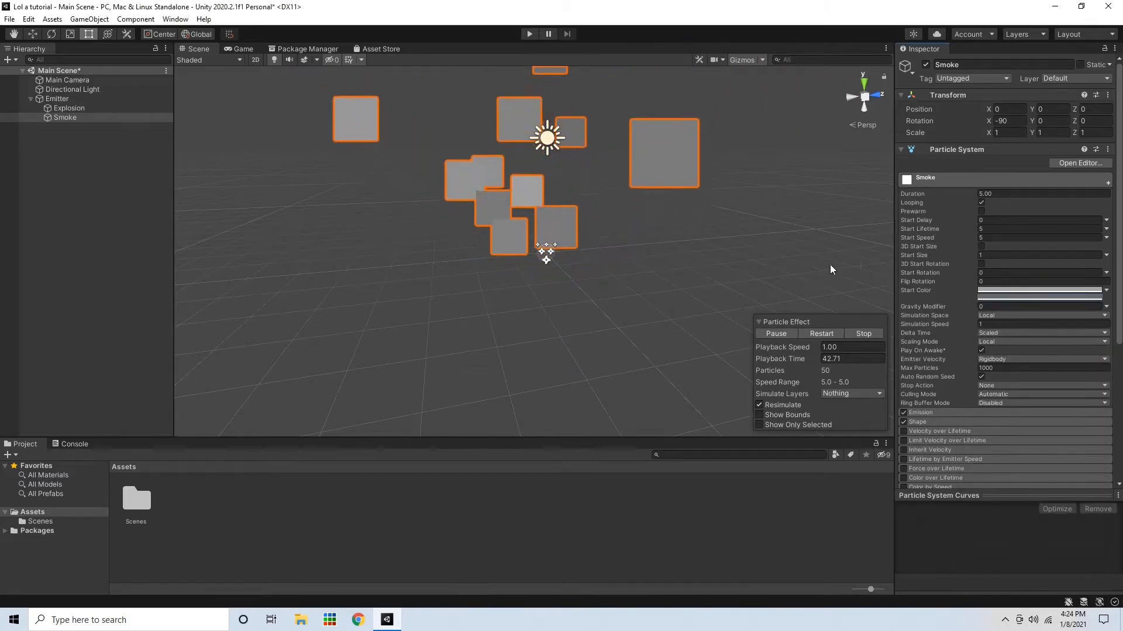
Set the Smoke system's Start Size to Random Between Two Constants, 0.4 and 0.8
click(1105, 255)
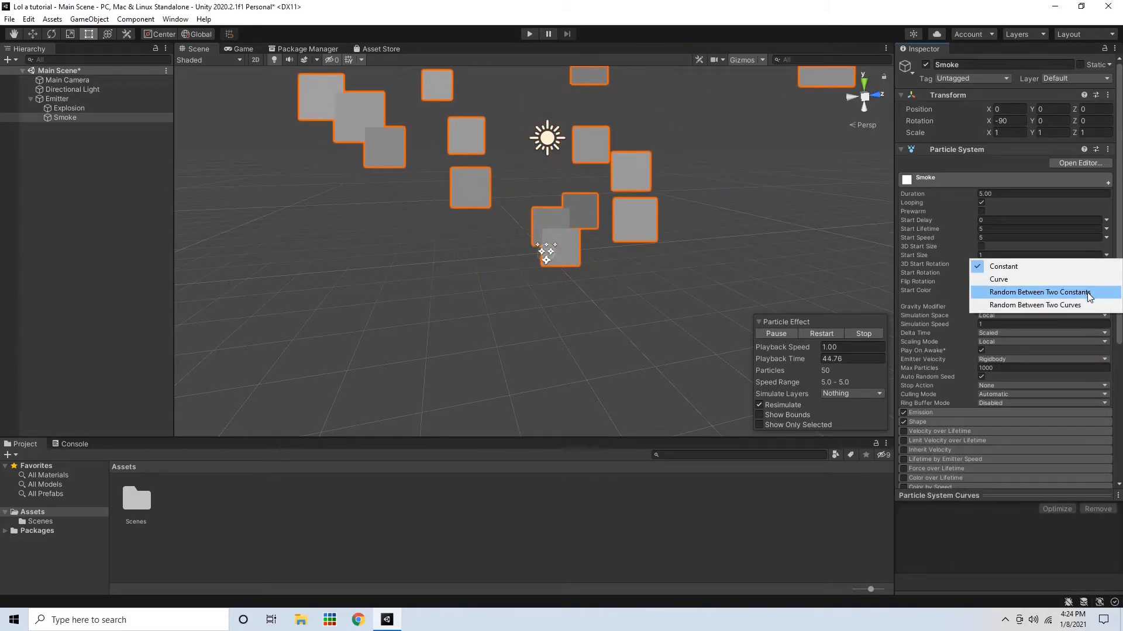
click(1035, 291)
click(1010, 255)
text(0.4)
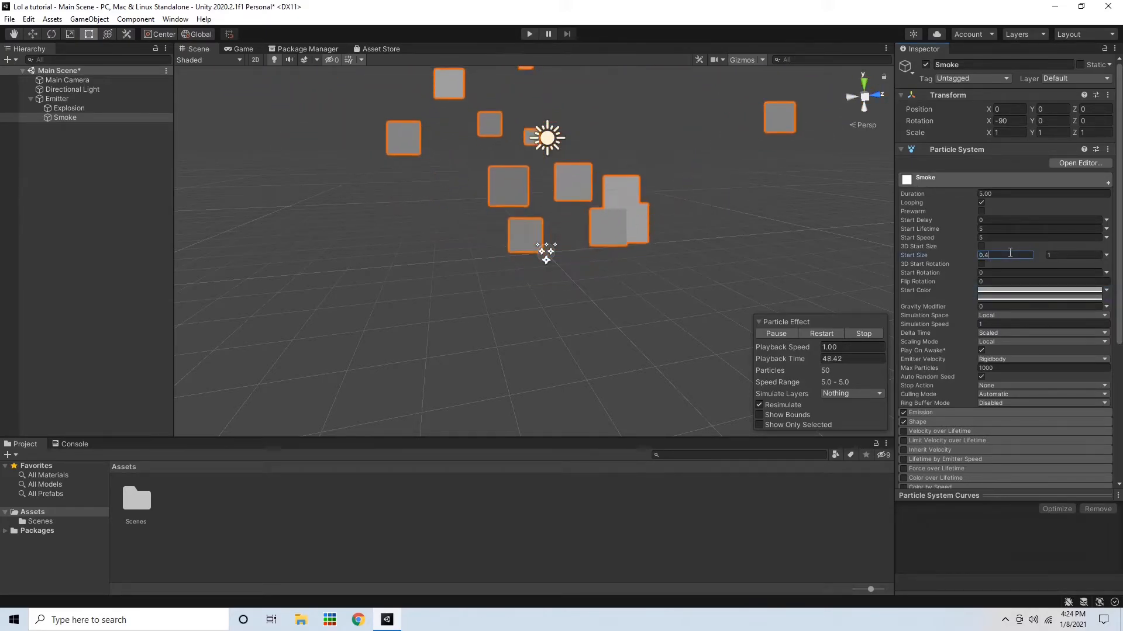
click(1063, 255)
text(0.8)
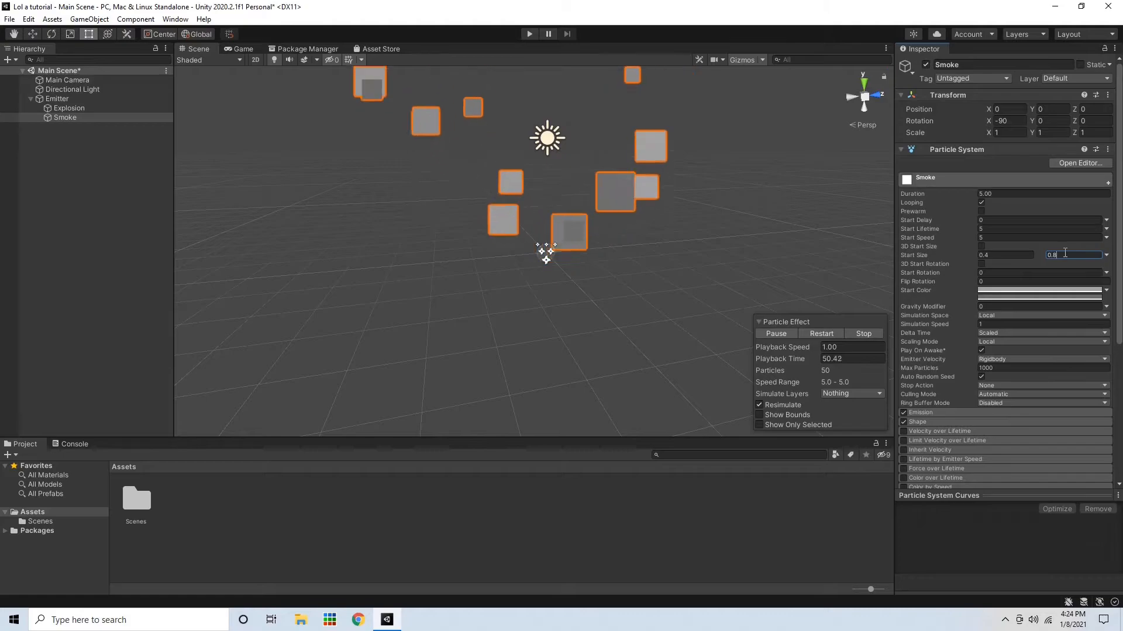
key(Return)
Set the Smoke system's Duration to 1 and its Emission Rate over Time to 100, and play the effect
right_drag(733, 196, 681, 161)
scroll(681, 158, down, 3)
click(981, 202)
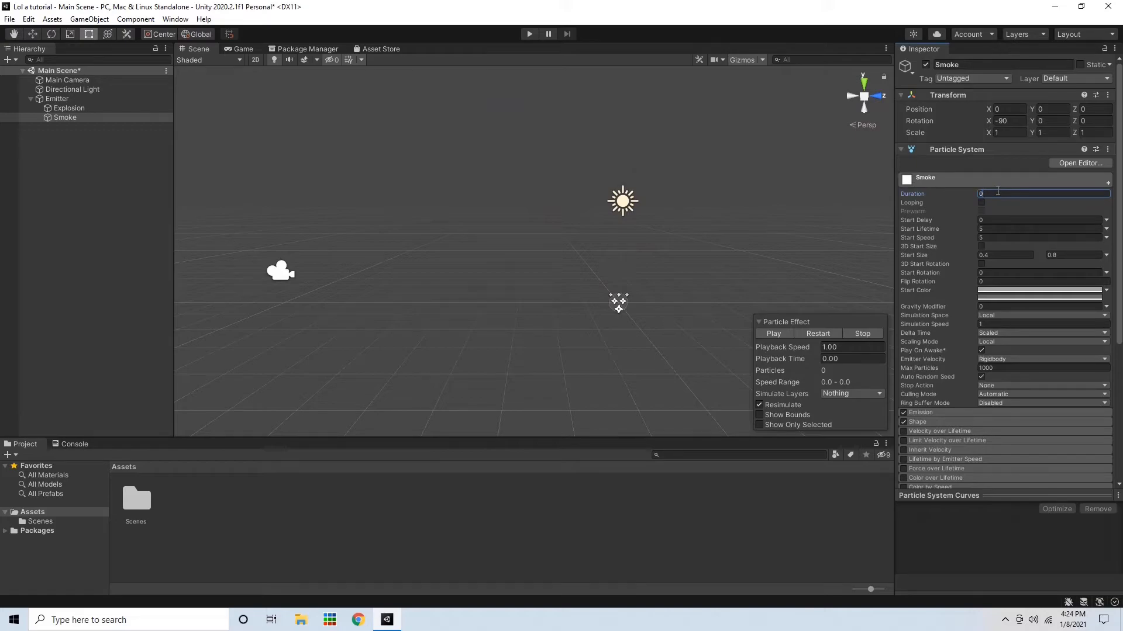
click(1004, 229)
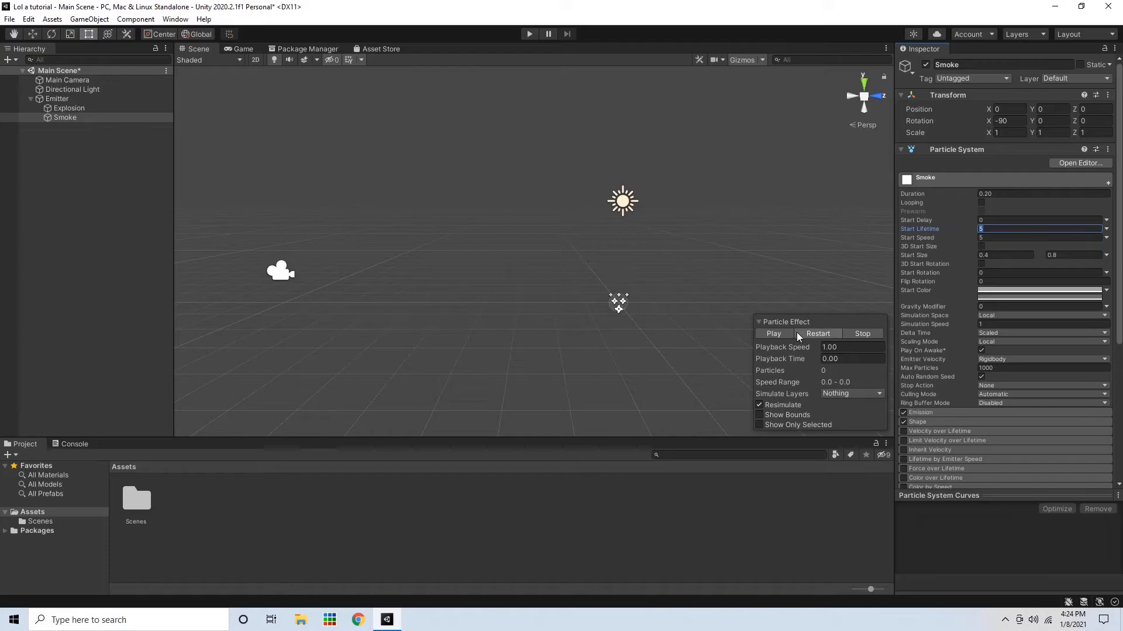
click(937, 412)
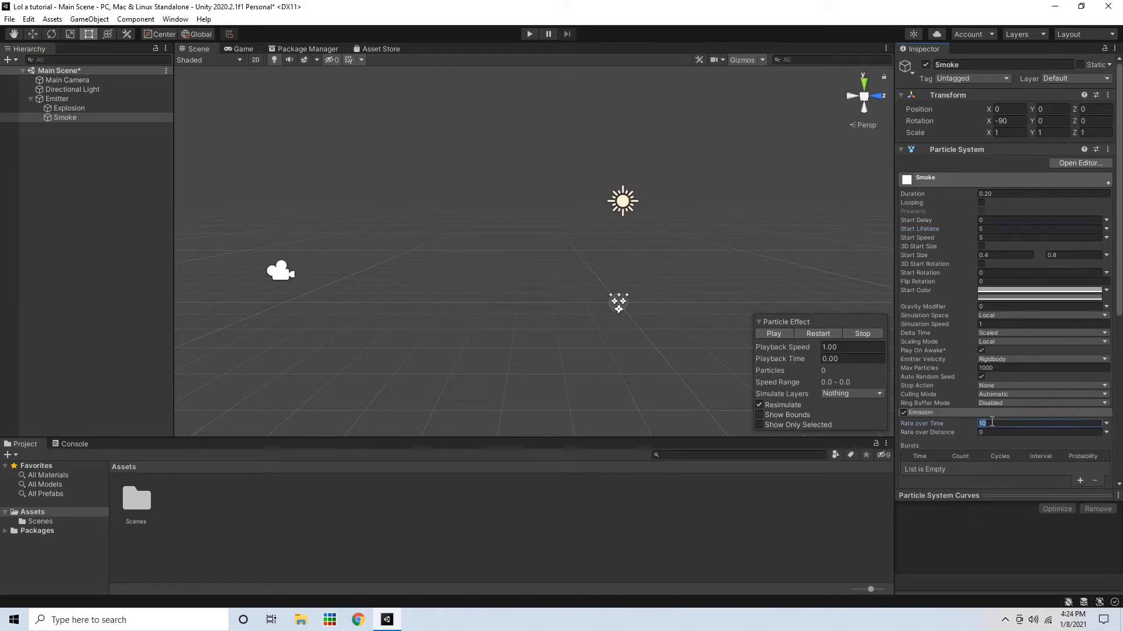
click(773, 336)
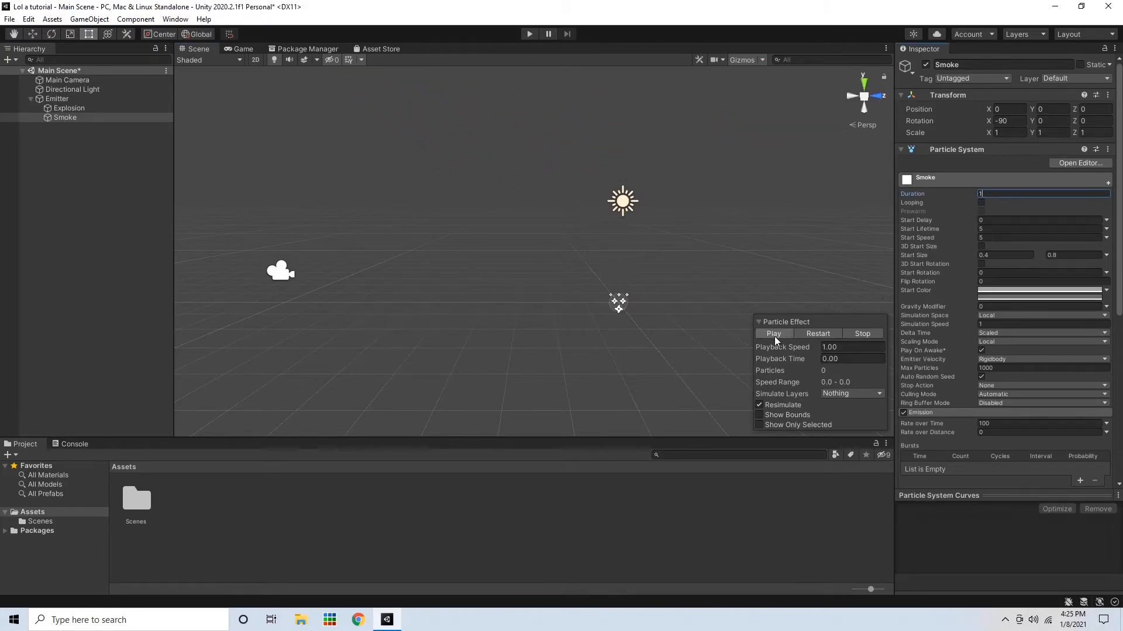
click(774, 336)
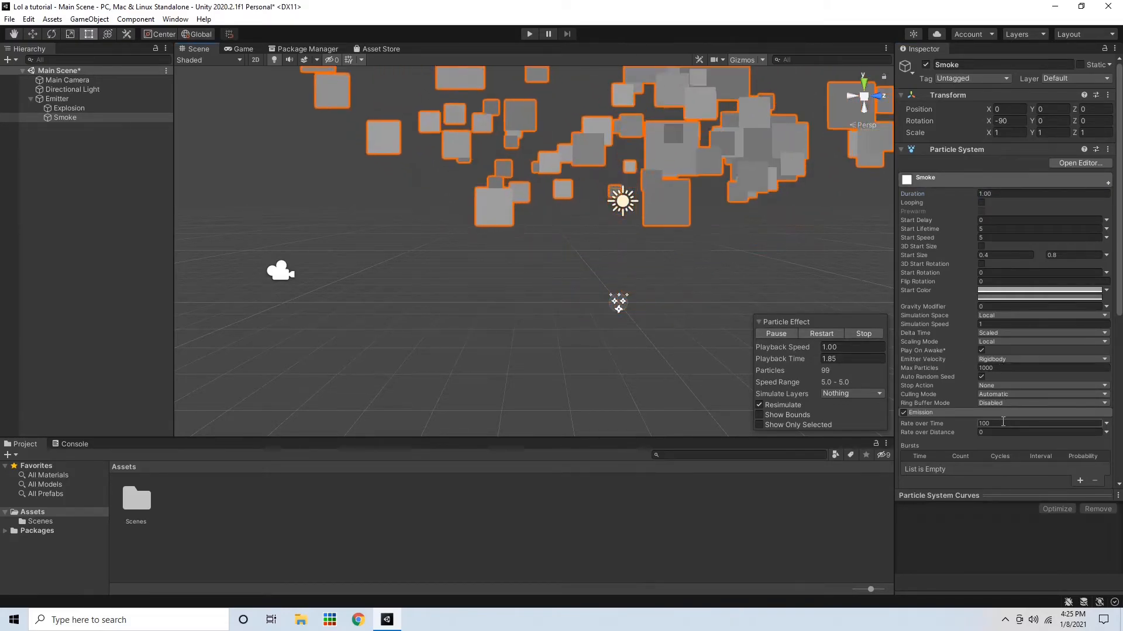
Set the Emission Rate over Time to 50 and try a Shape cone Angle of 30
scroll(971, 412, down, 8)
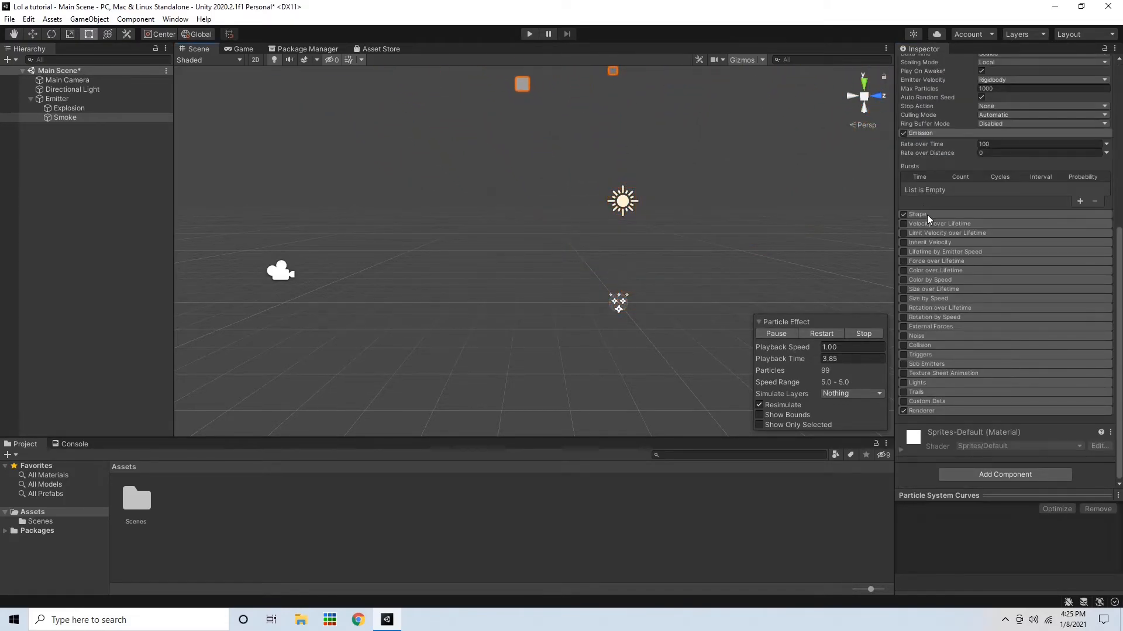
scroll(934, 207, up, 3)
scroll(988, 166, up, 5)
scroll(953, 341, down, 6)
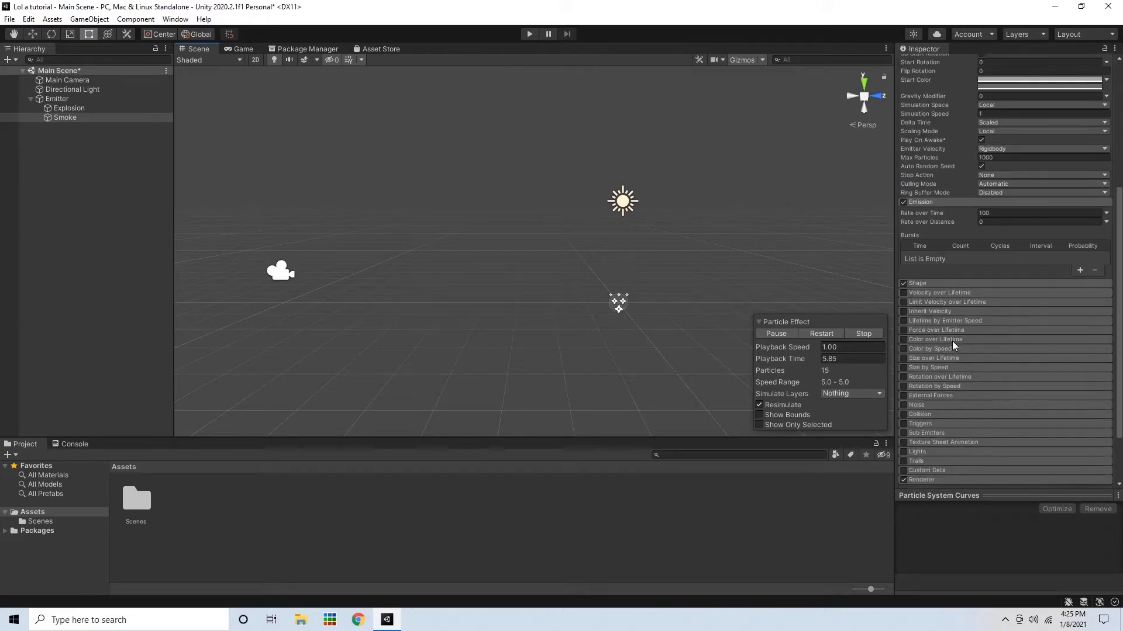
click(930, 284)
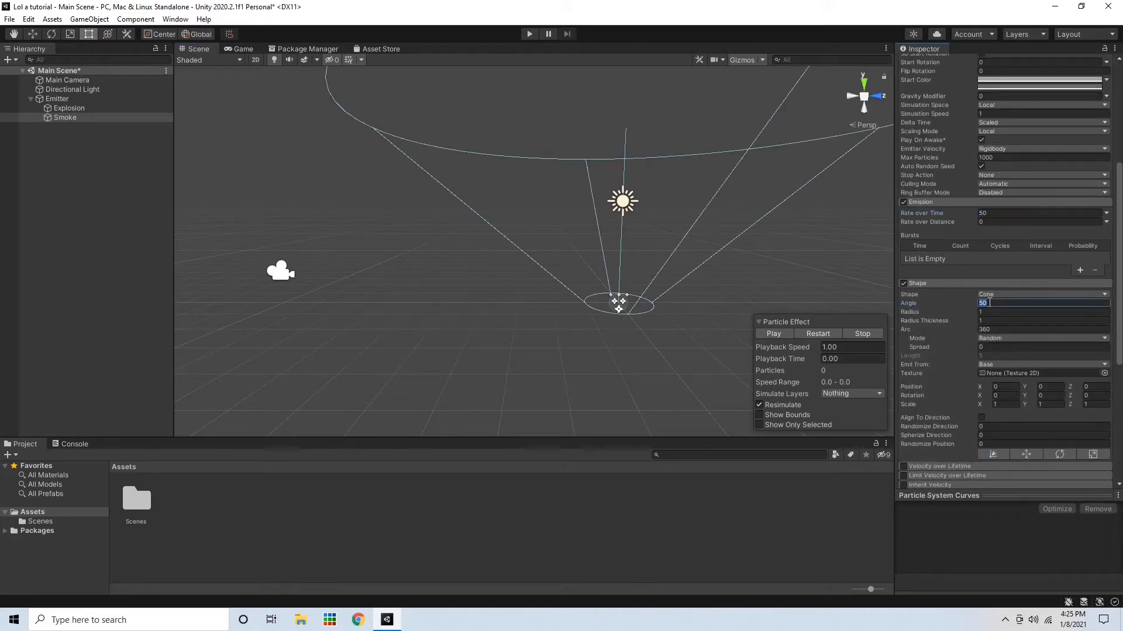
text(30)
click(781, 336)
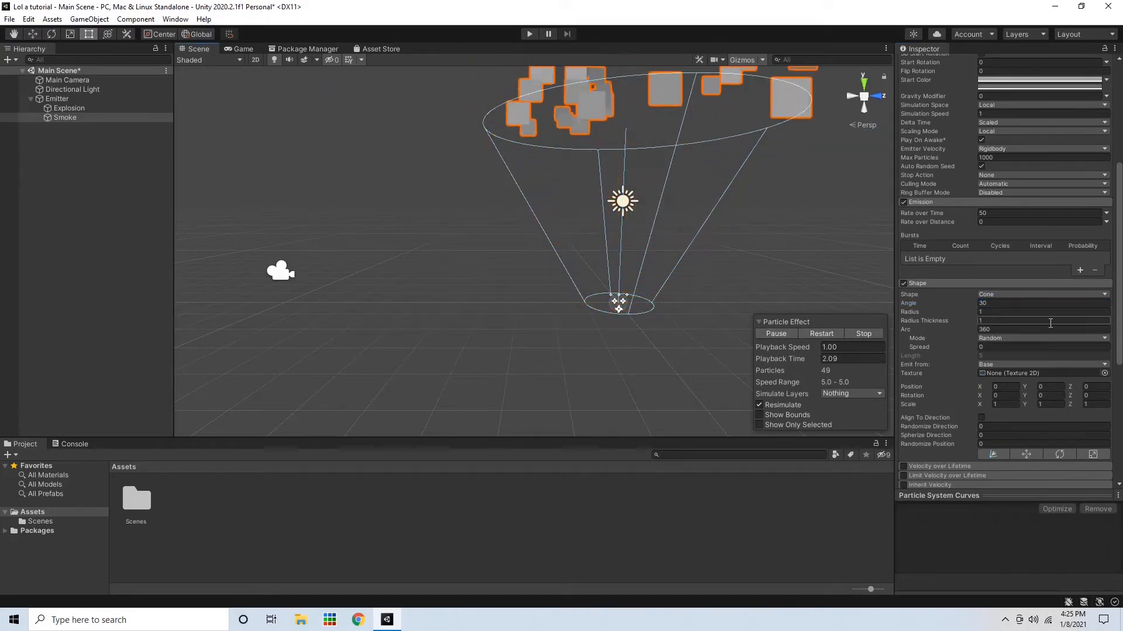
Set the Smoke system's Shape cone Angle to 15 and replay the effect
click(1032, 303)
text(15)
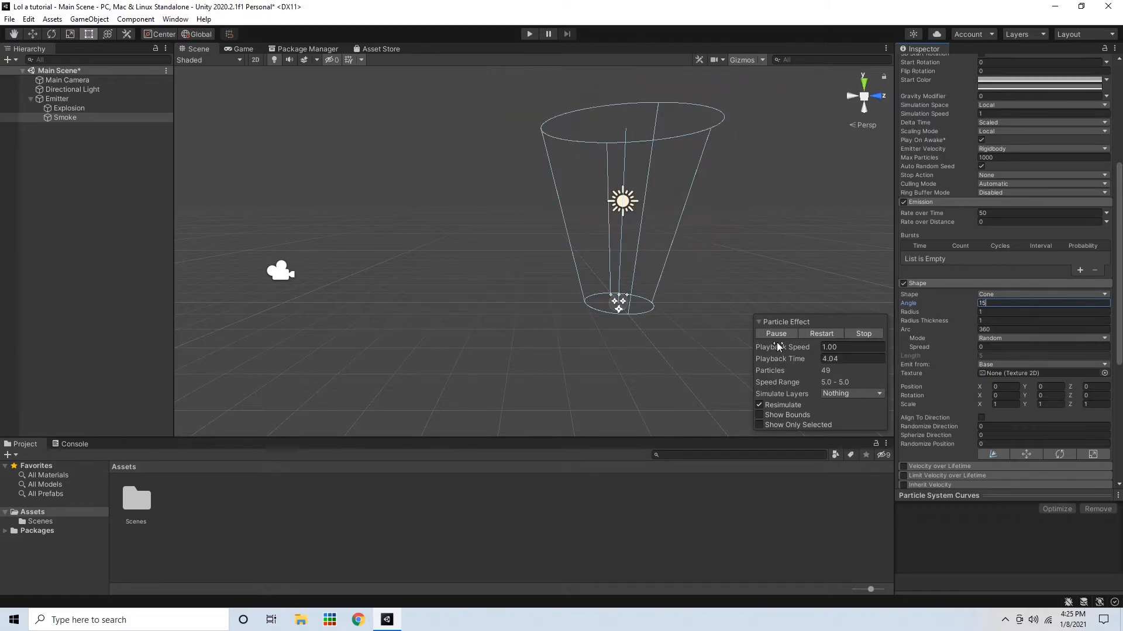
click(855, 335)
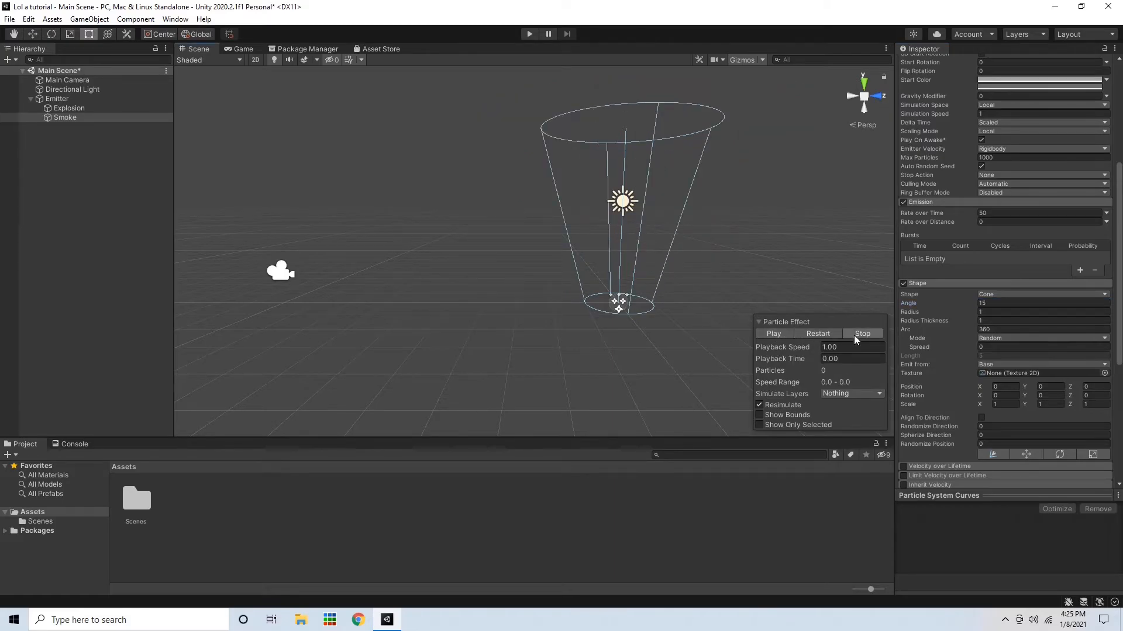
click(780, 335)
Set the Smoke system's Duration to 0.4 and play the effect
right_drag(695, 277, 725, 297)
drag(1119, 242, 1118, 132)
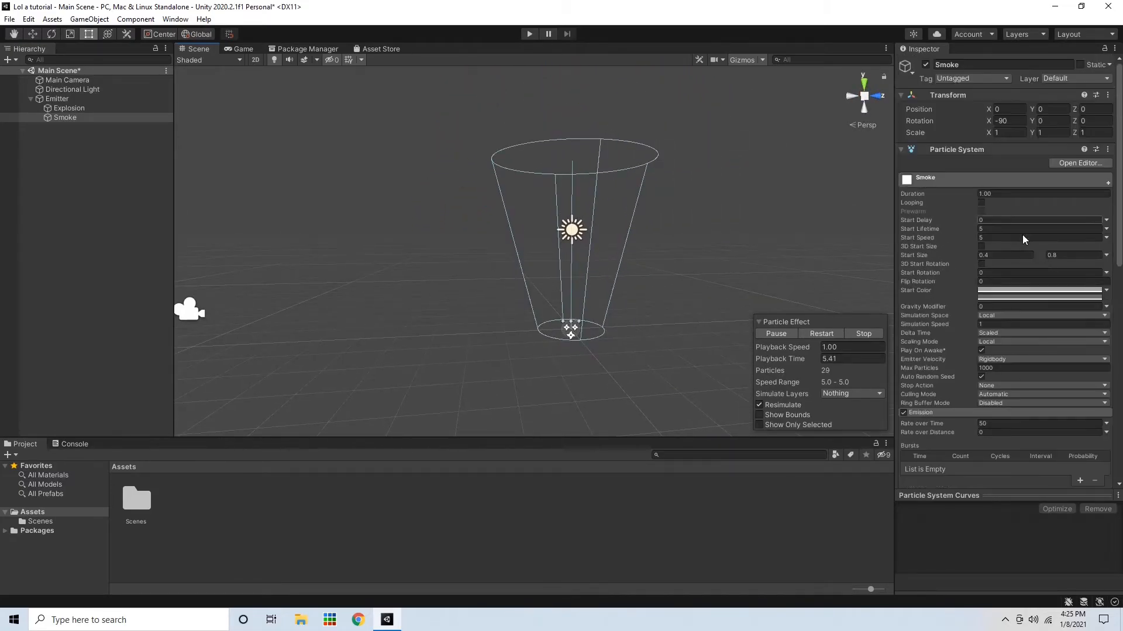
click(1012, 180)
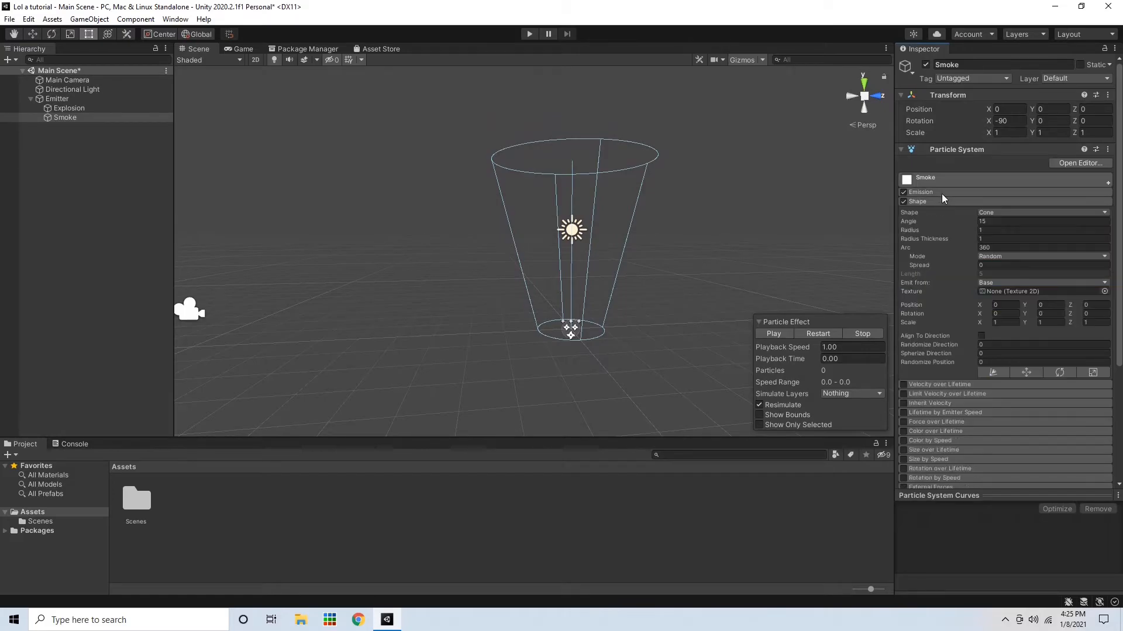
click(982, 192)
click(975, 182)
click(1015, 193)
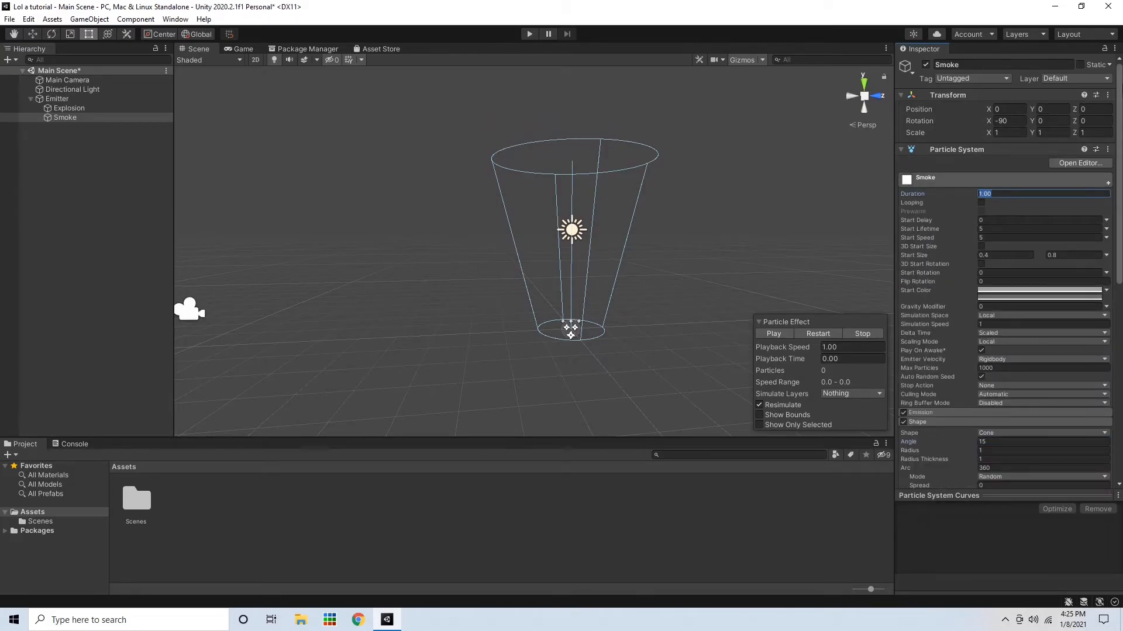
text(0.4)
click(767, 338)
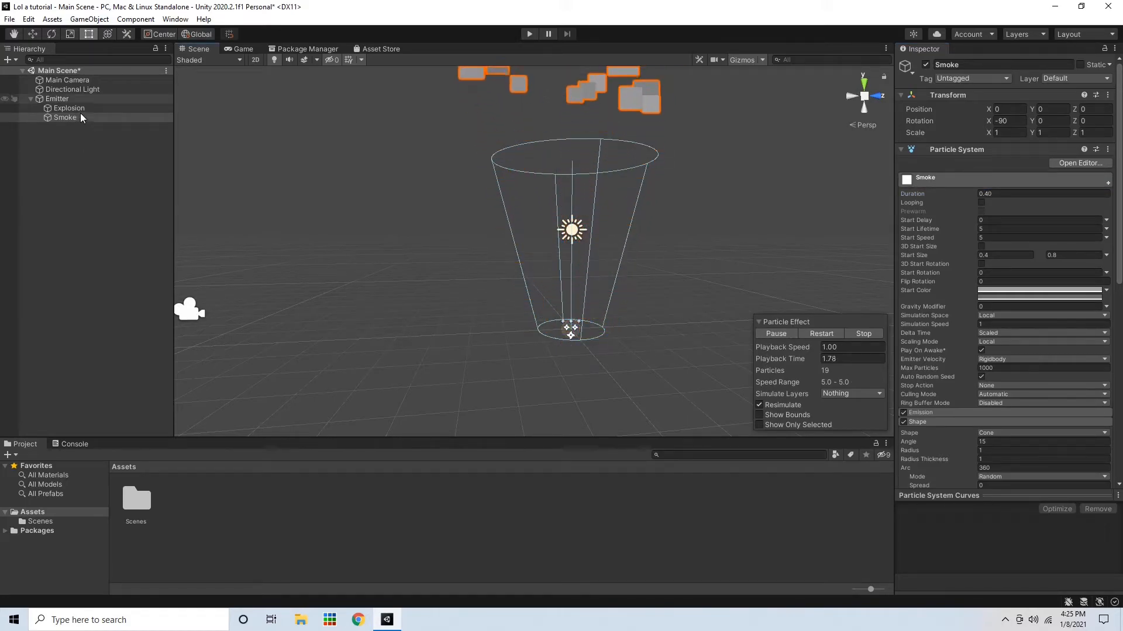
Select the Emitter object and collapse its children in the hierarchy
click(76, 99)
click(30, 98)
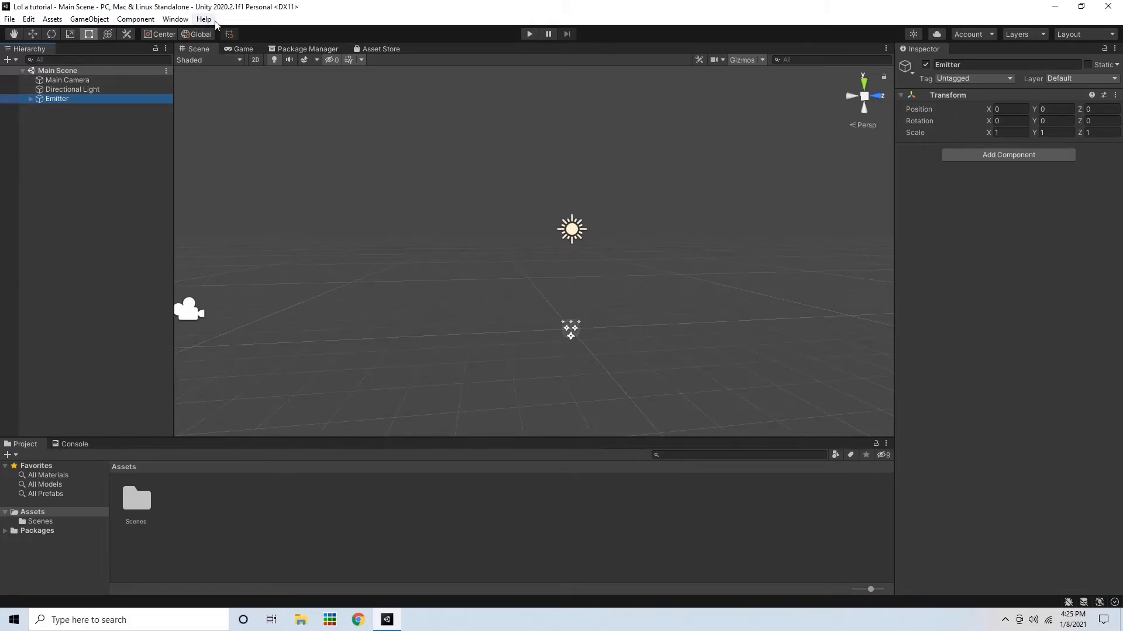
click(239, 49)
click(181, 52)
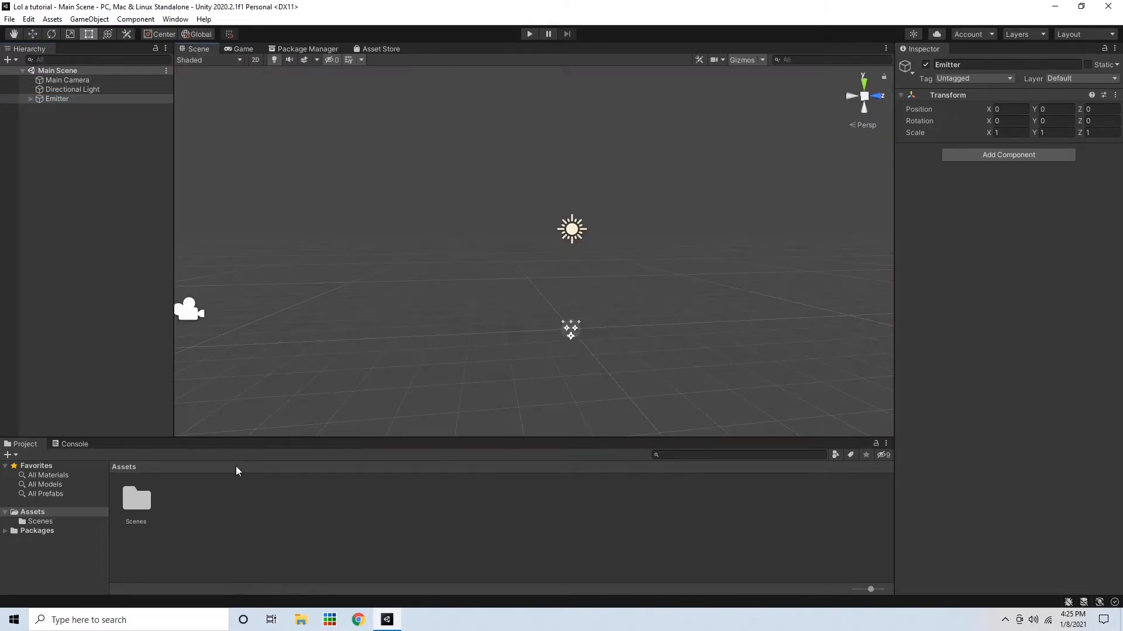
Create a new C# script named SystemController in the Assets folder
right_click(202, 511)
mouse_move(251, 205)
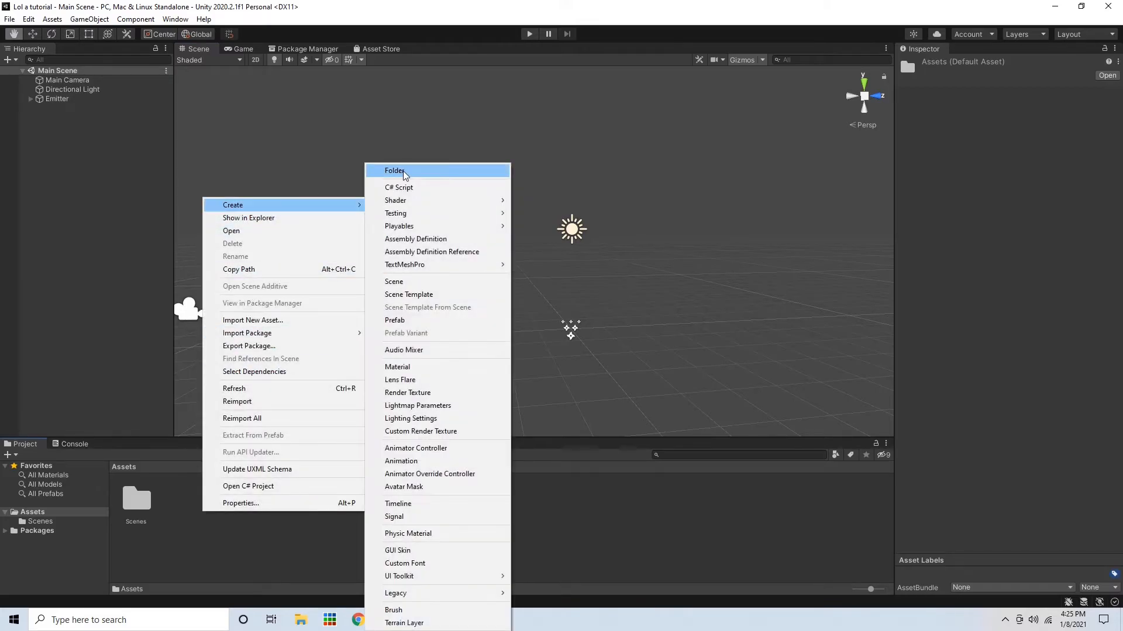
click(422, 184)
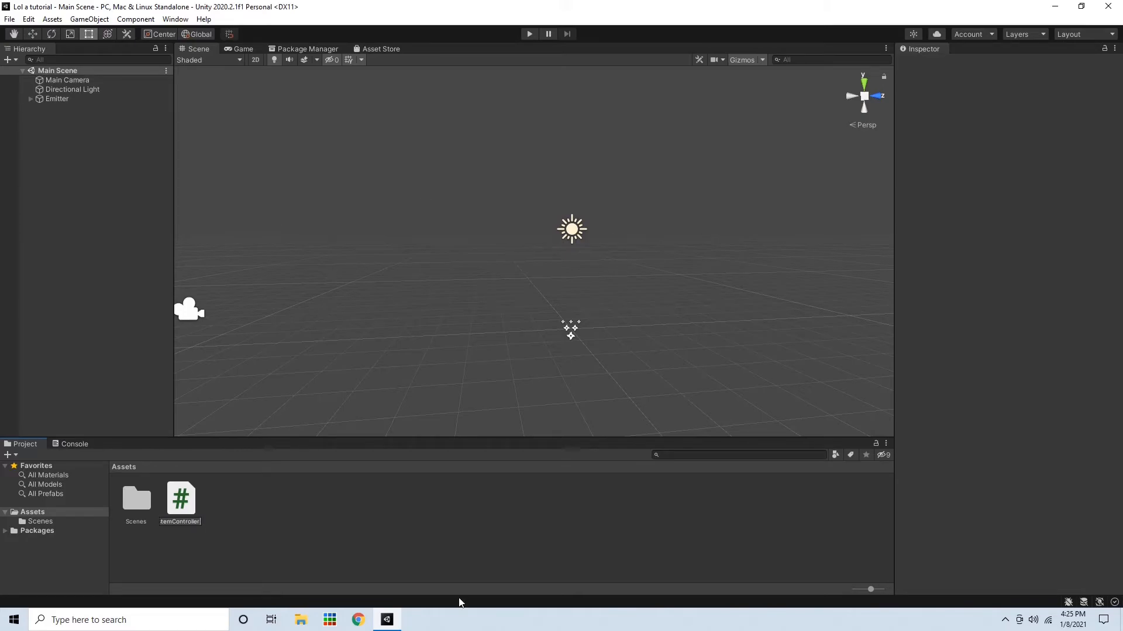
key(Return)
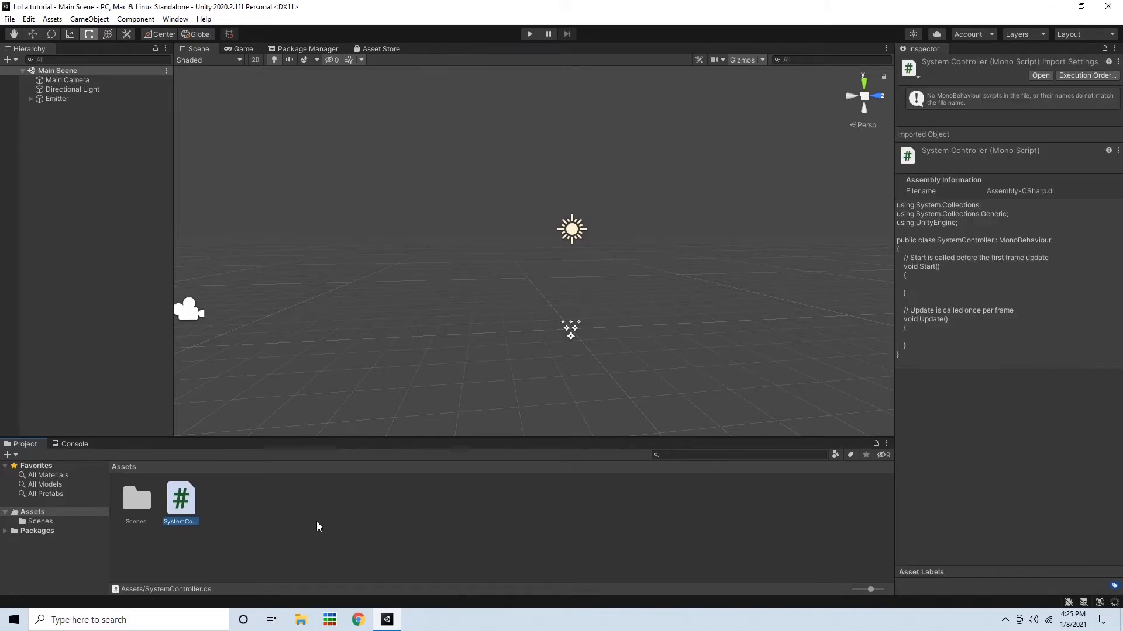
Open the SystemController script in Sublime Text and delete the default Start and Update methods
right_click(183, 486)
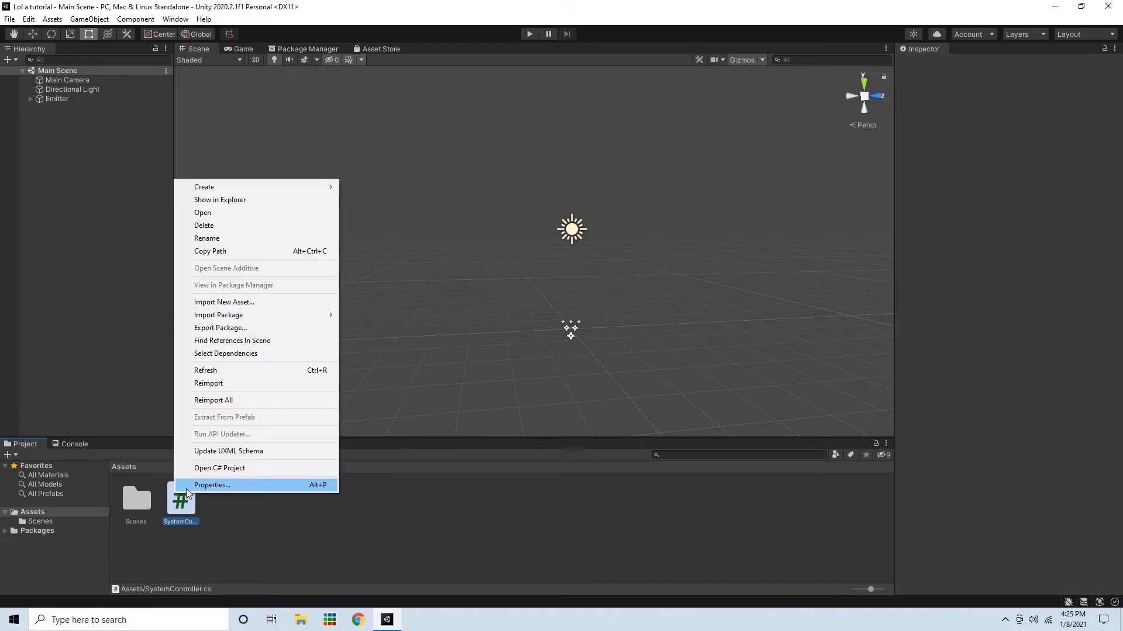
click(250, 213)
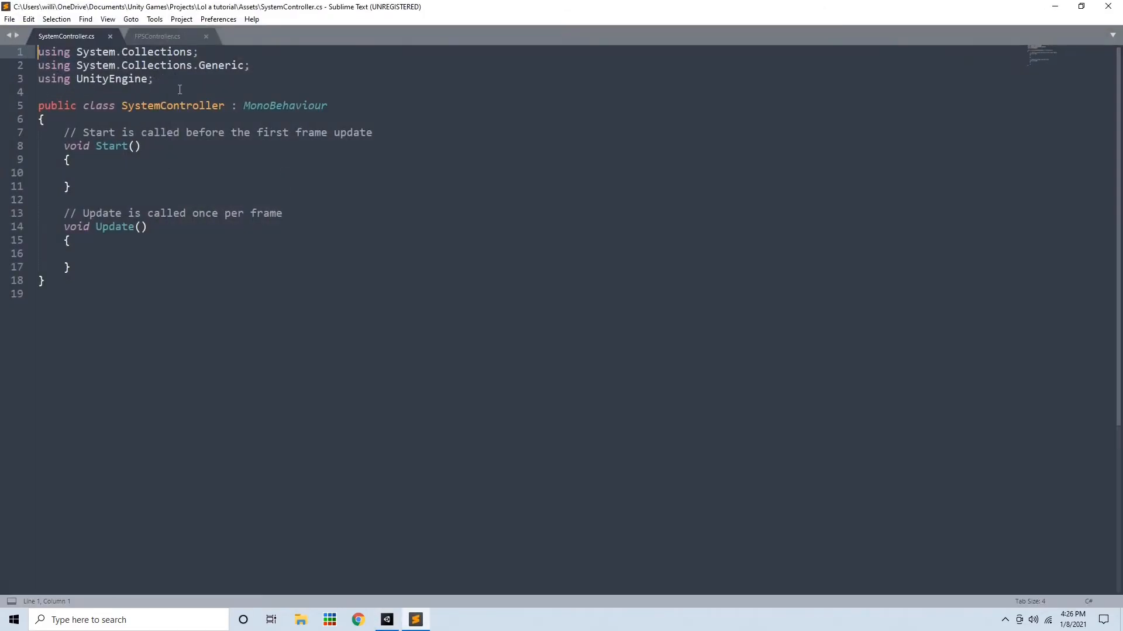
drag(155, 79, 1, 22)
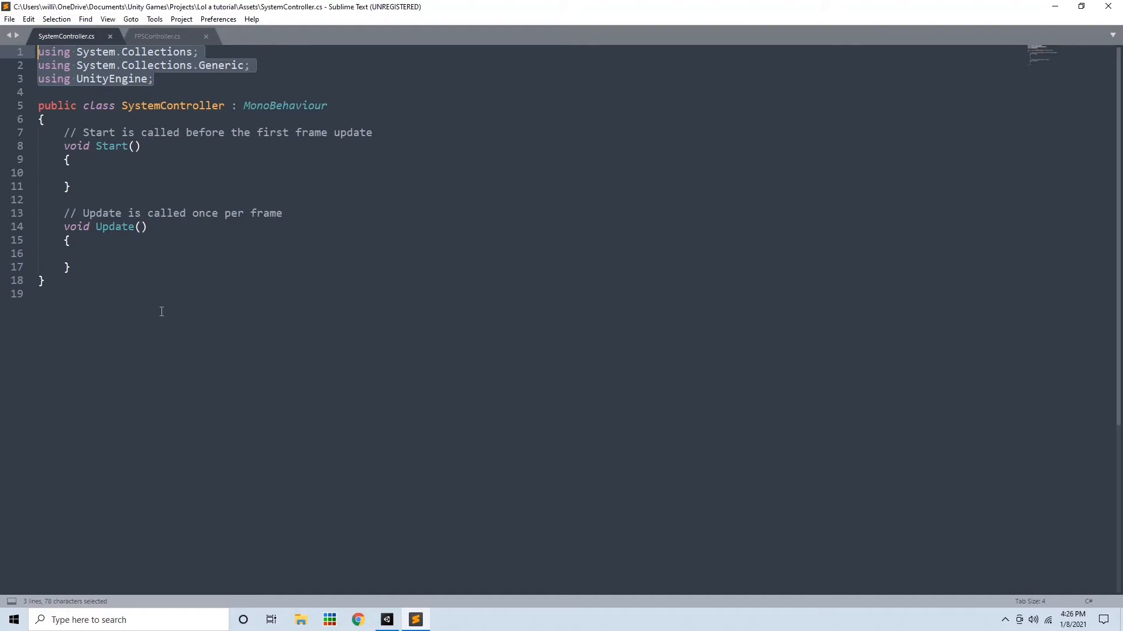
drag(77, 265, 68, 132)
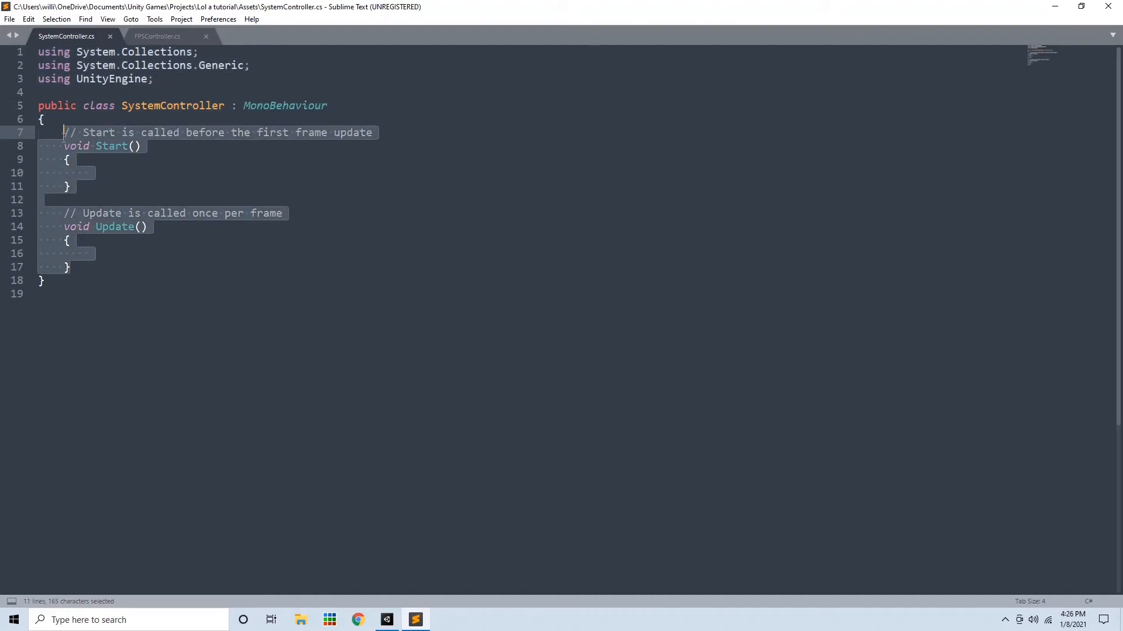
key(BackSpace)
Declare two public ParticleSystem fields named explosion and smoke in the SystemController class and save
text(public ParticleSys)
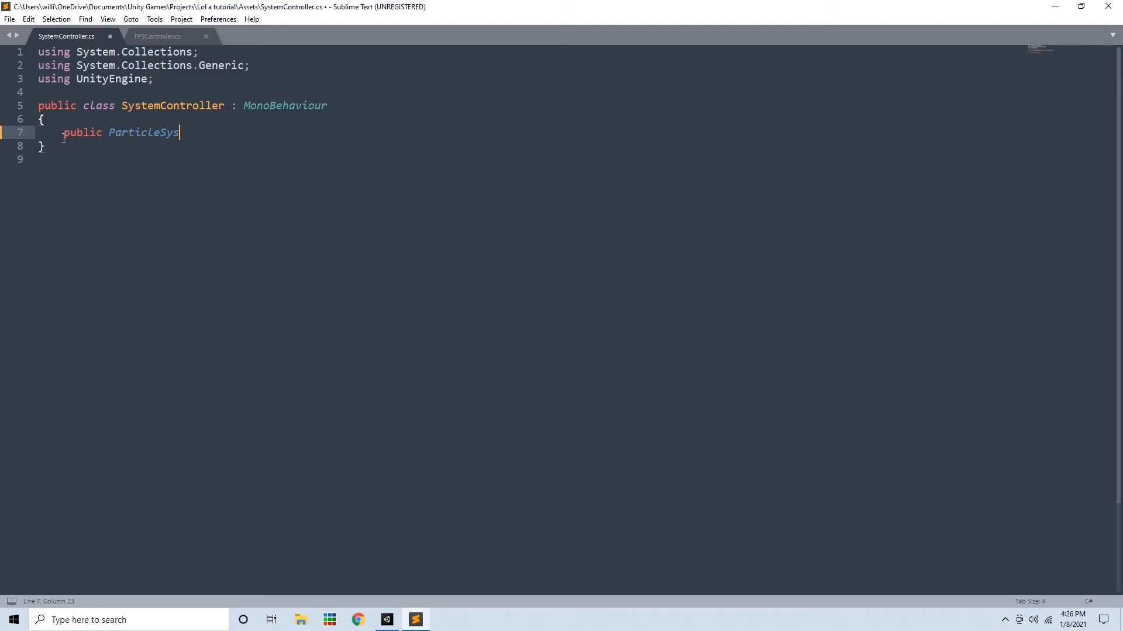
text(tem explosion;)
key(Return)
text(p)
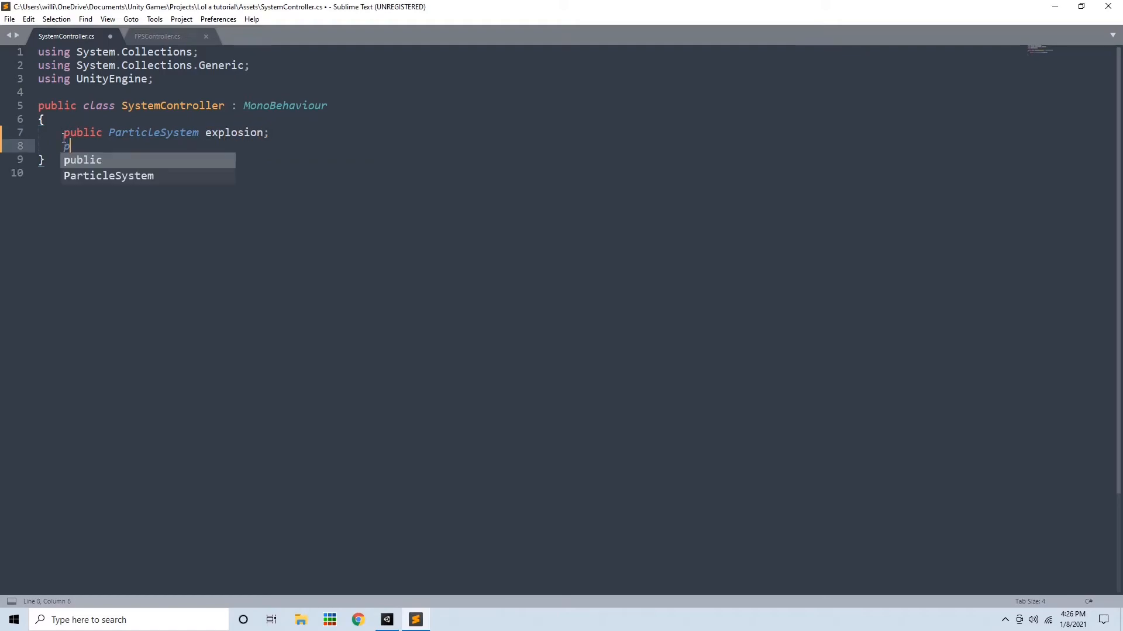
text(ublic S)
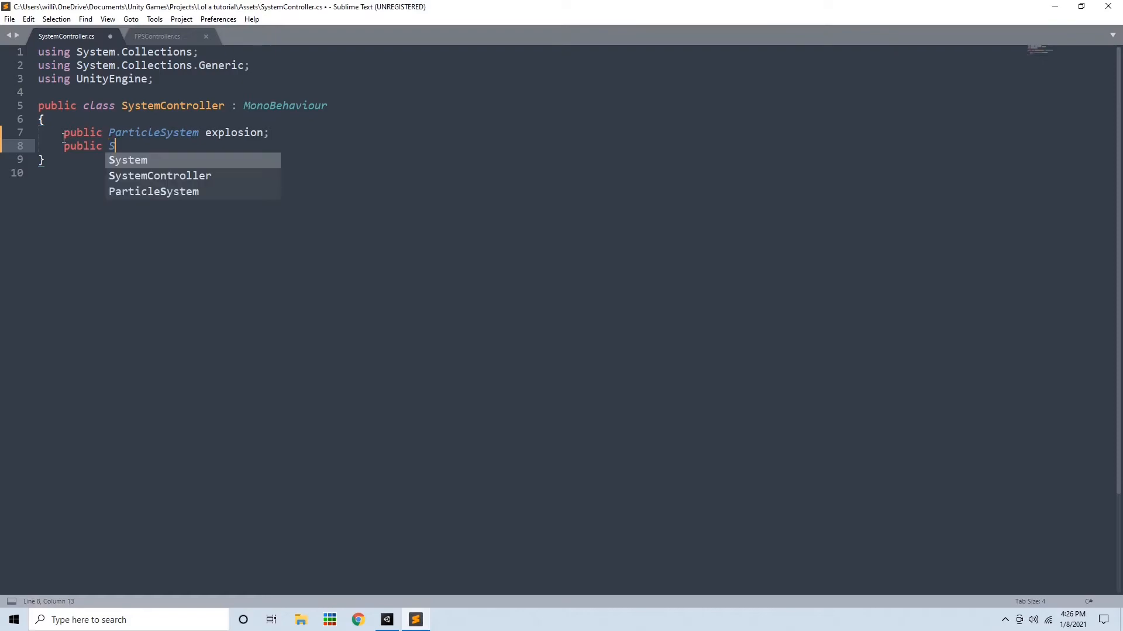
key(BackSpace)
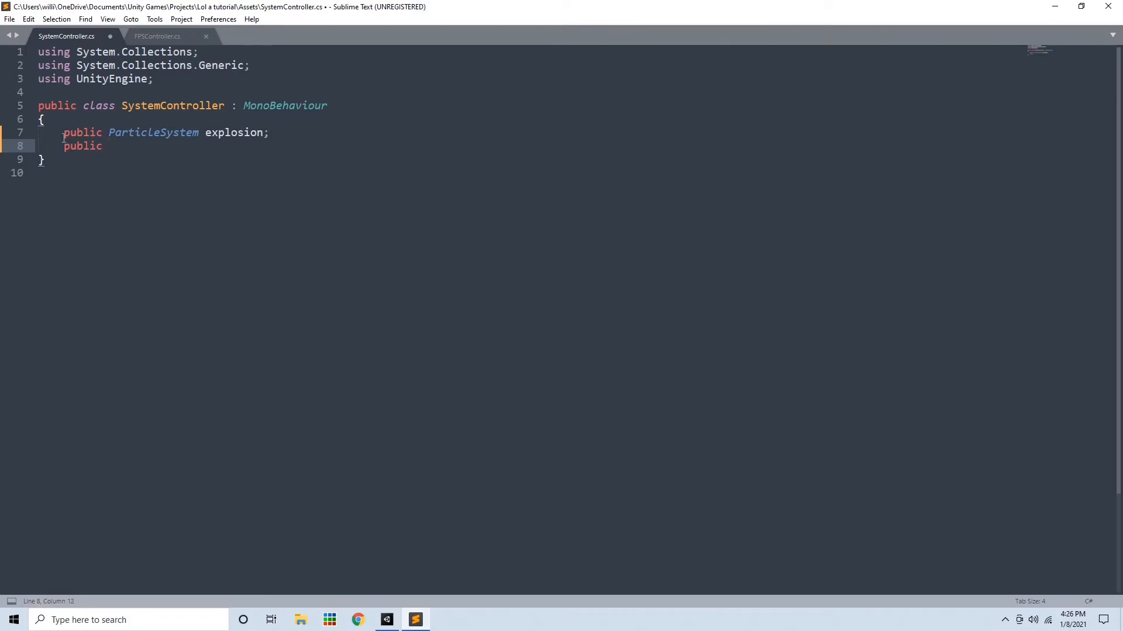
text(ParticleSystem sm)
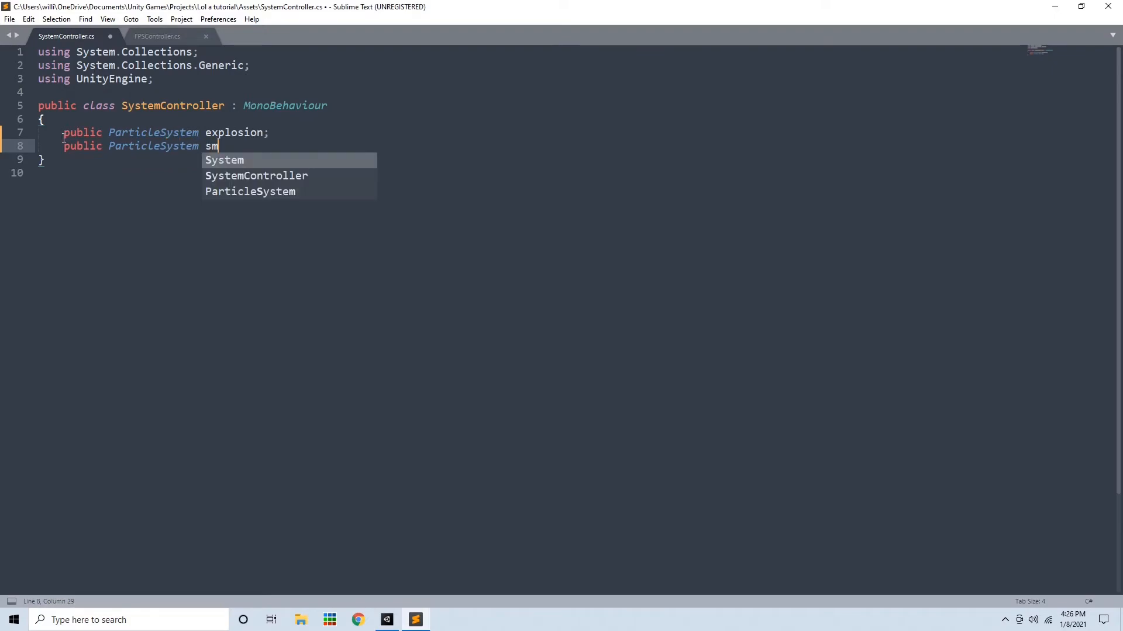
text(oke;)
key(ctrl+s)
key(Return)
key(Return)
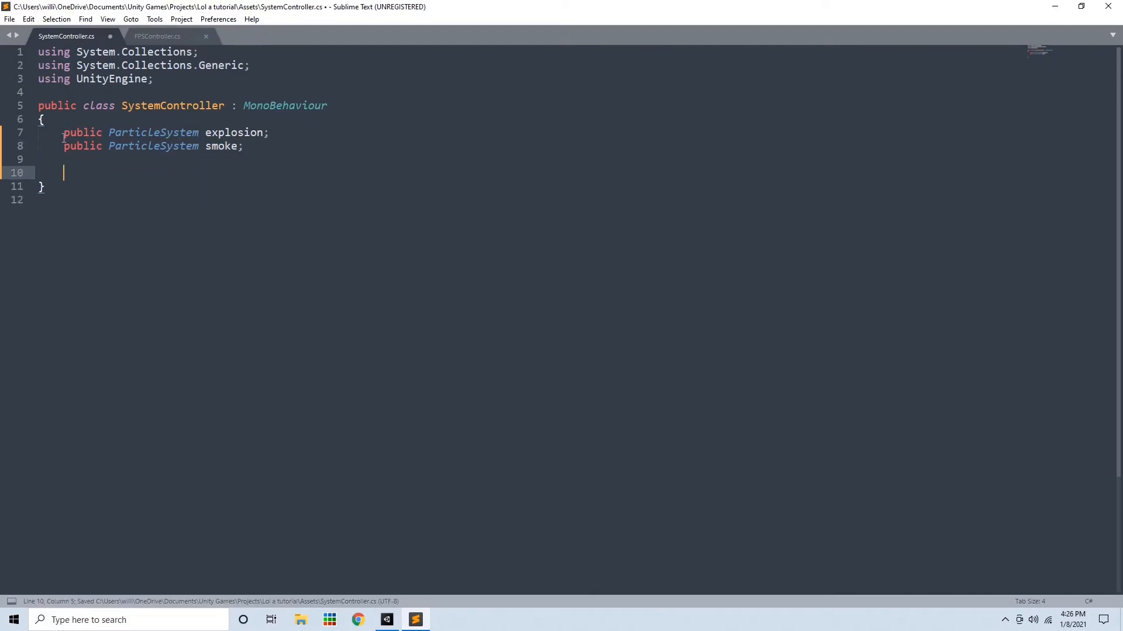
Add a public void Explode() method that calls explosion.Play() and smoke.Play(), then save the script
text(public void Explode(){)
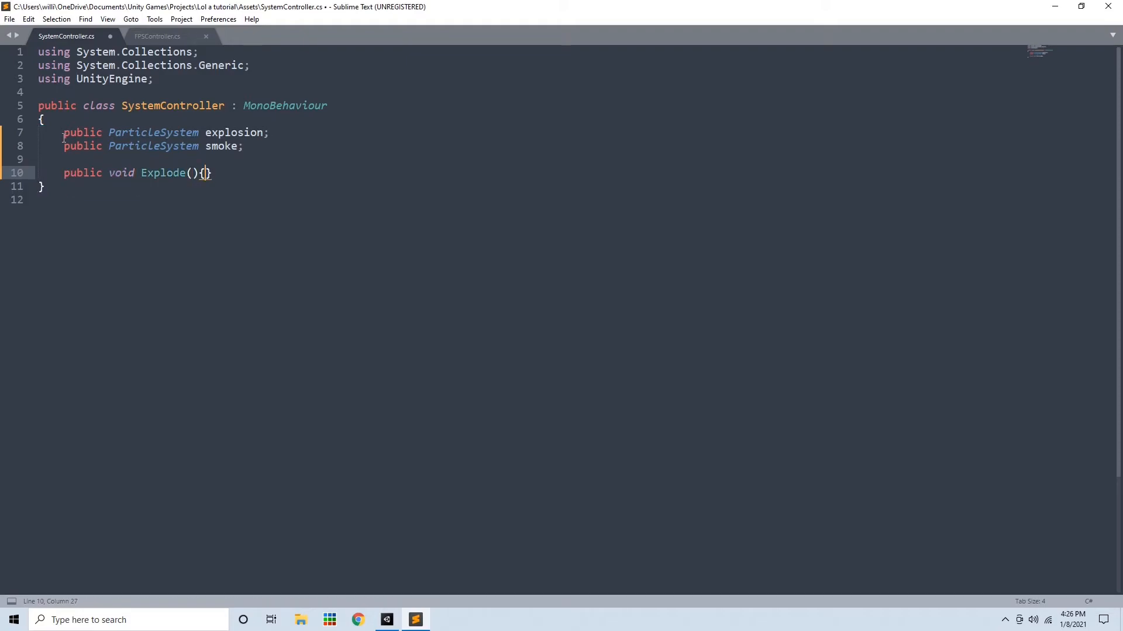
key(Return)
text(explos)
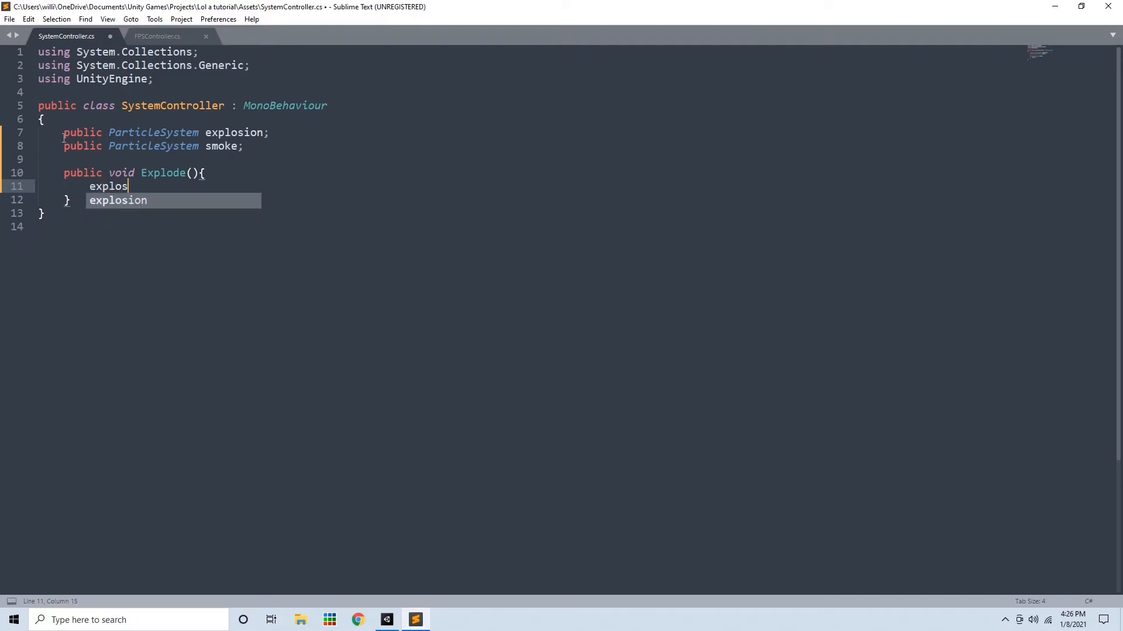
text(ion.Play();)
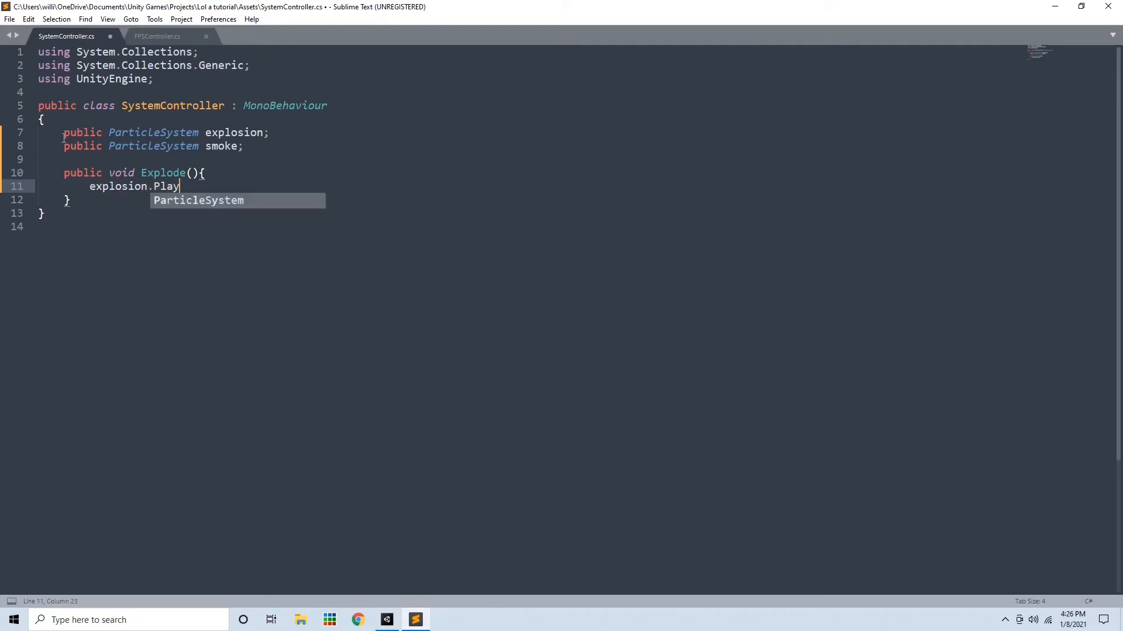
key(Return)
text(sm)
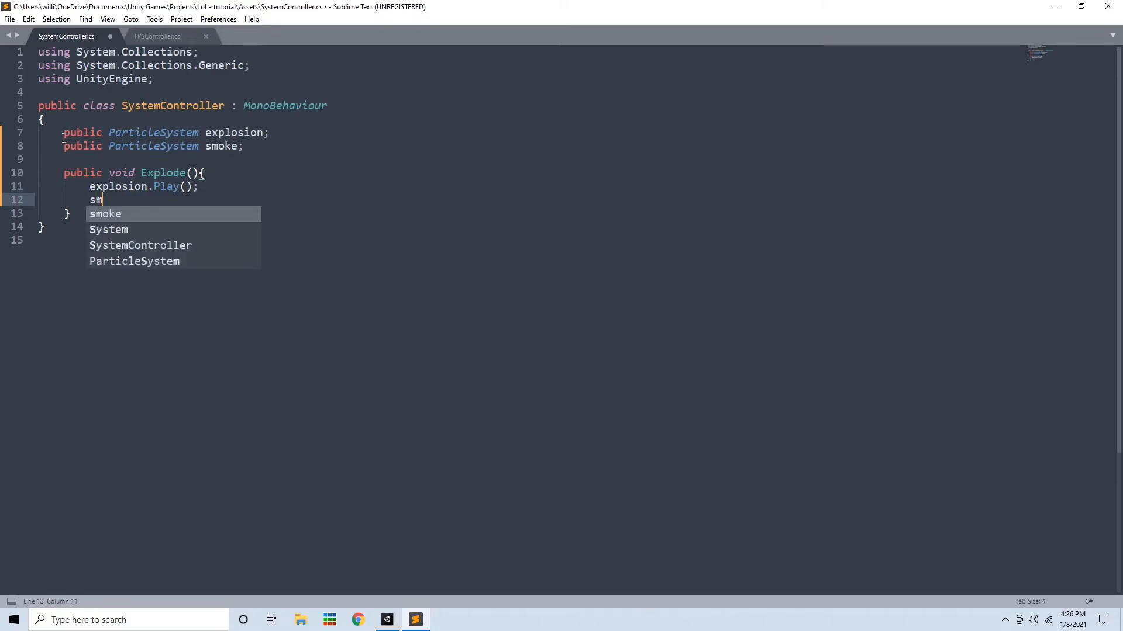
text(oke.Play();)
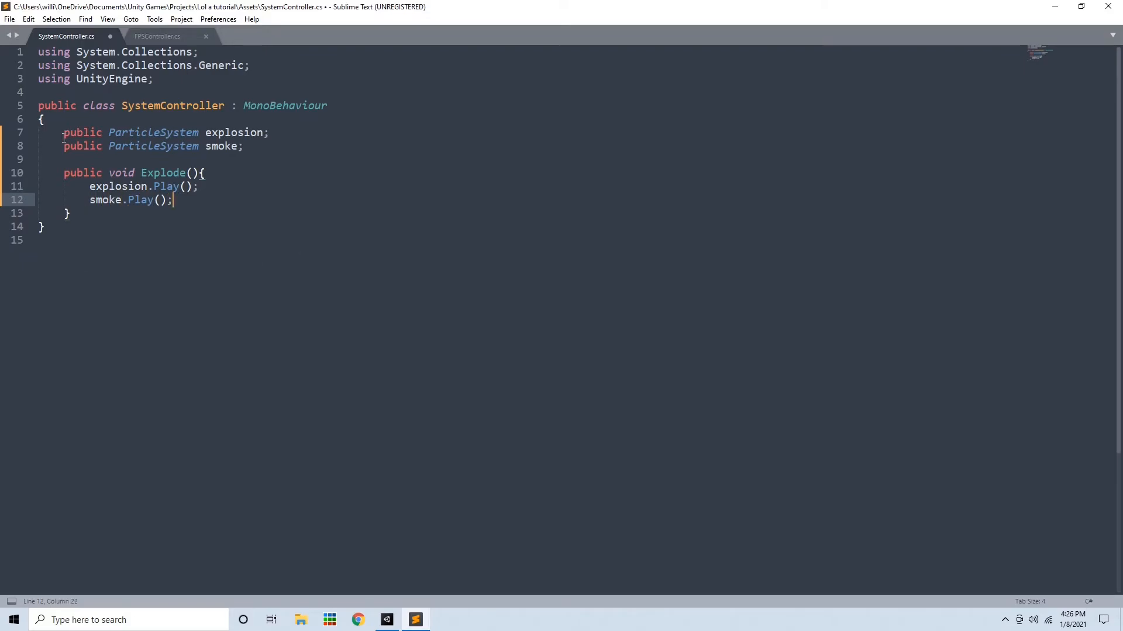
key(ctrl+s)
Switch to Unity and attach the SystemController script to the Emitter object
click(387, 620)
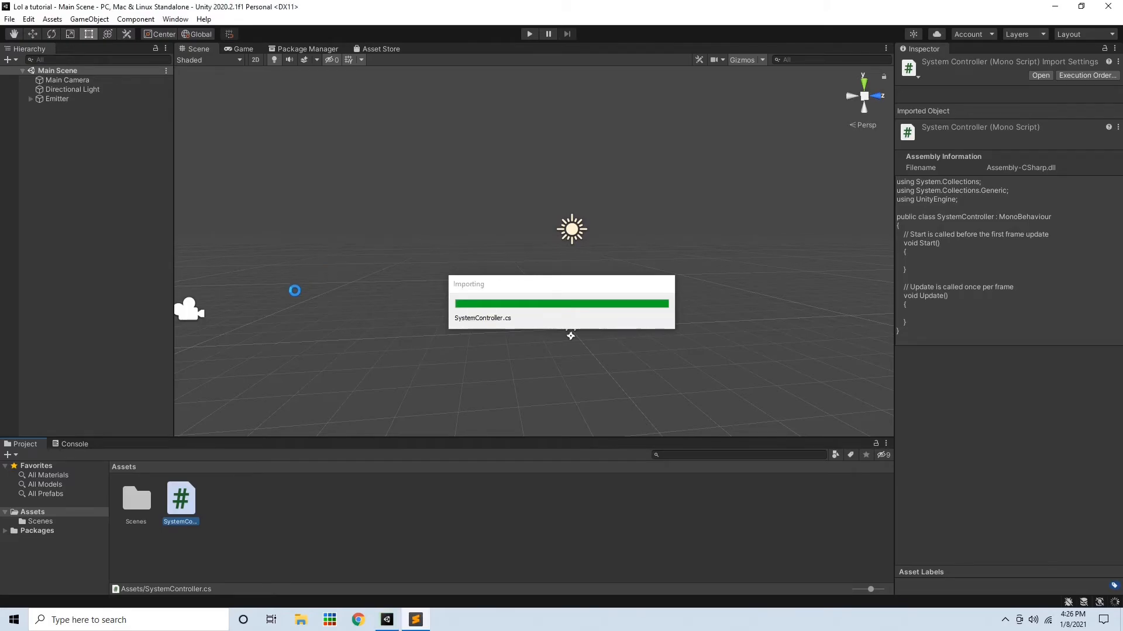
right_click(66, 155)
click(61, 361)
drag(181, 500, 75, 100)
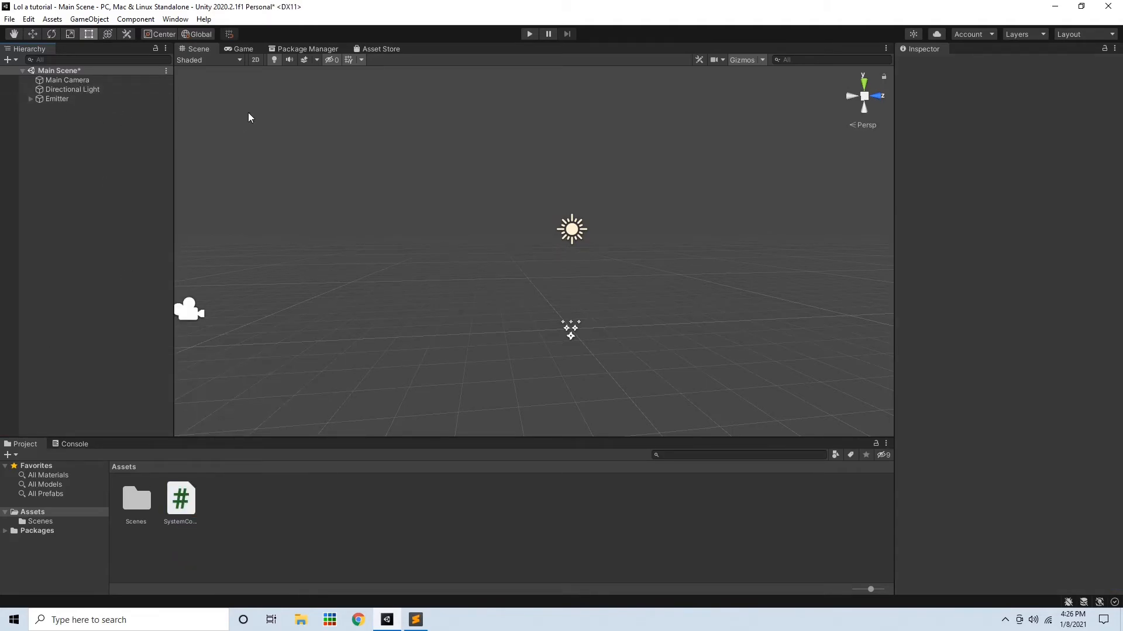
click(68, 103)
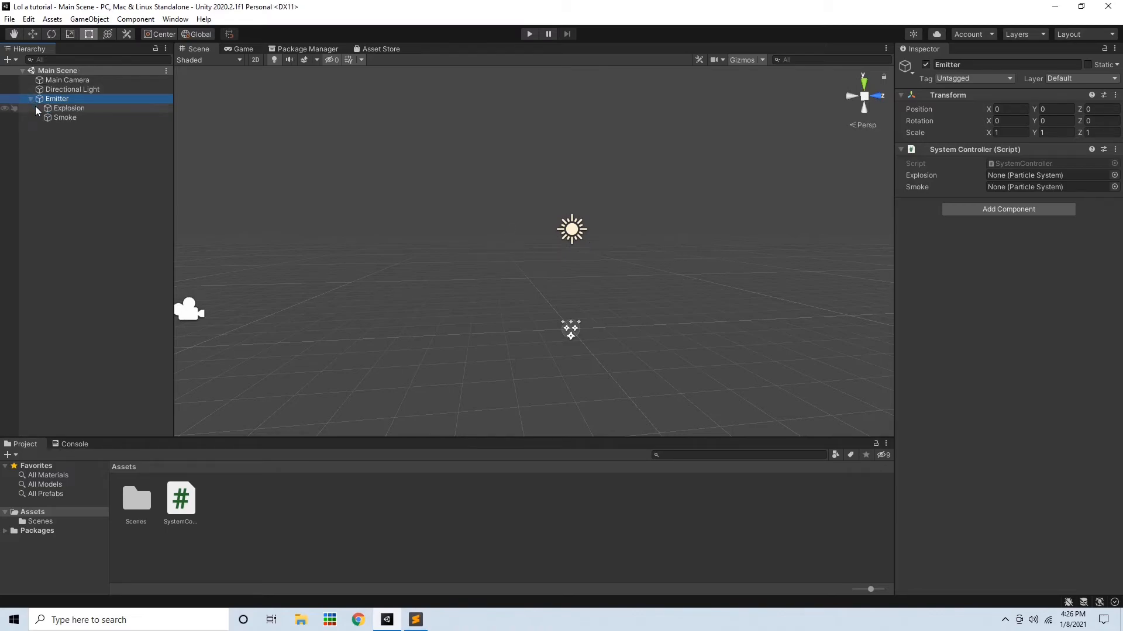
Create a UI Button in the scene and frame it in the Scene view
right_click(108, 159)
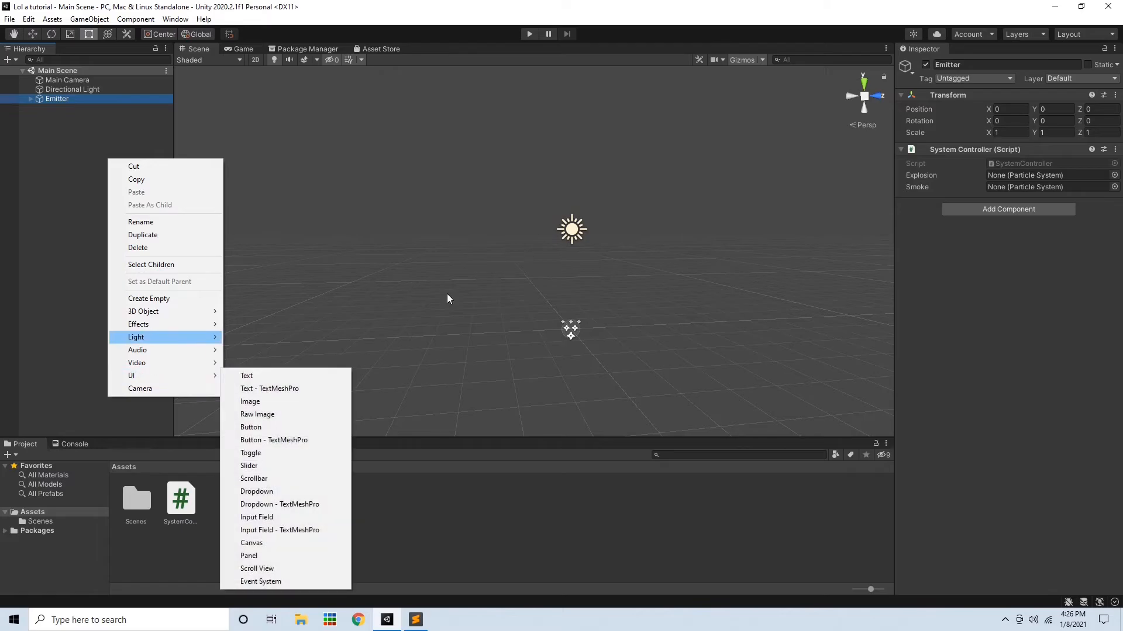
click(266, 427)
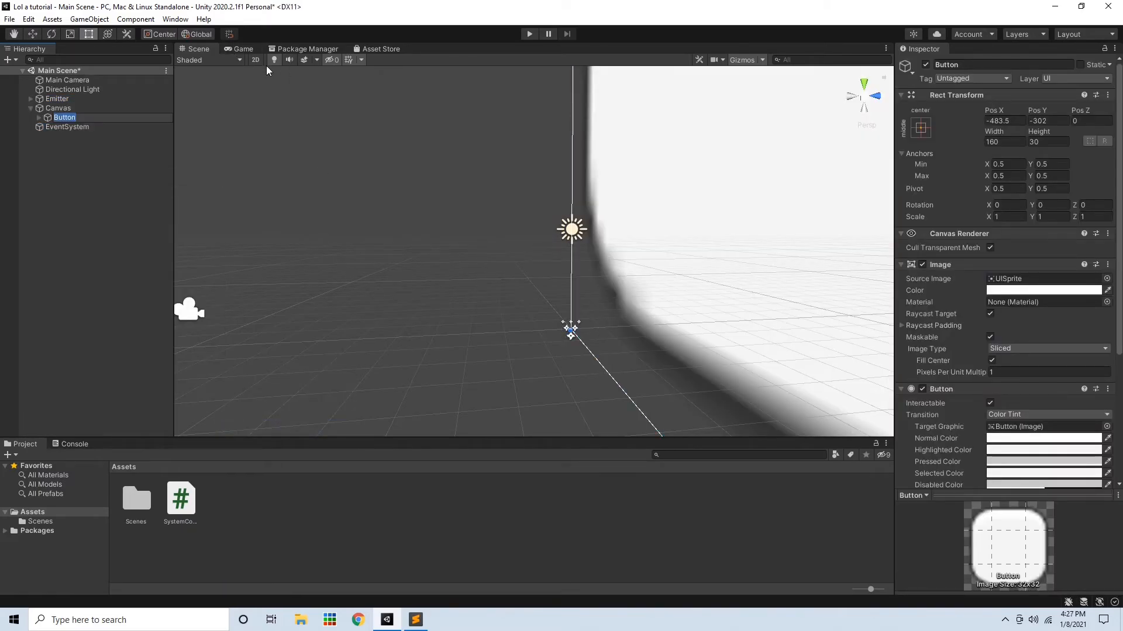
key(f)
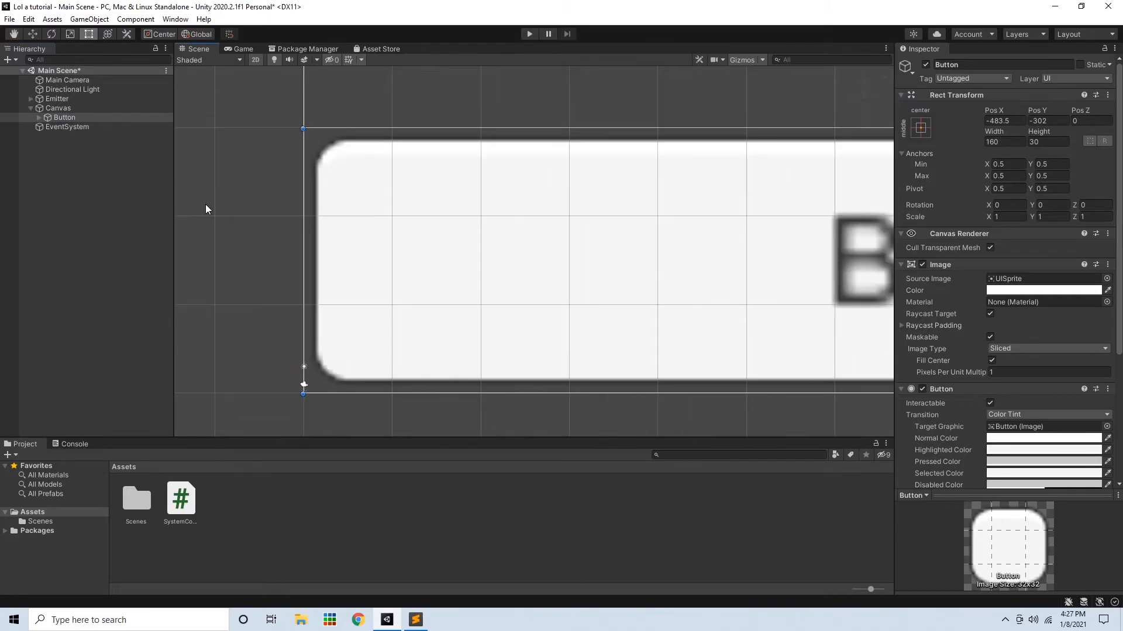
Move the button to the bottom centre of the canvas and set its height to 60
scroll(201, 234, down, 10)
scroll(226, 382, down, 3)
drag(261, 364, 441, 360)
scroll(426, 364, up, 3)
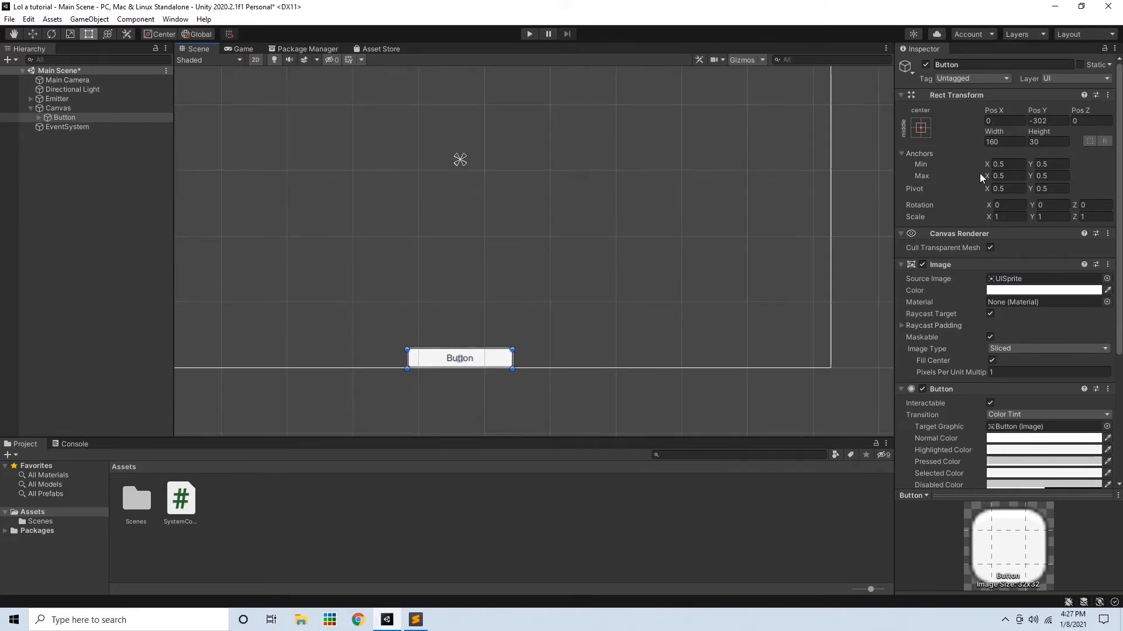
text(60)
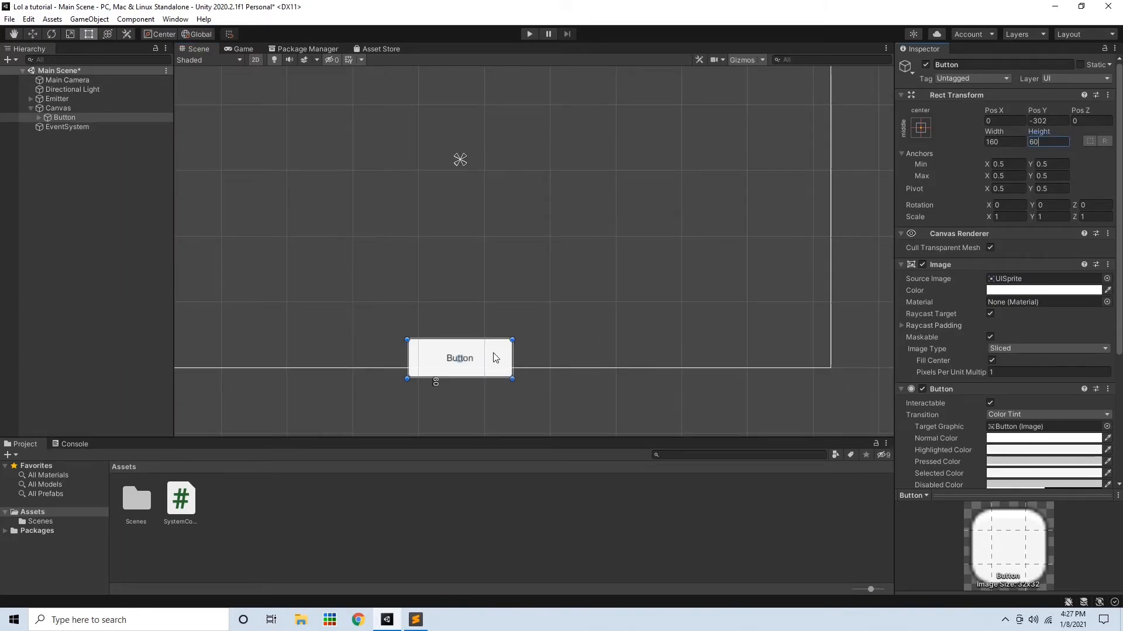
drag(460, 359, 460, 350)
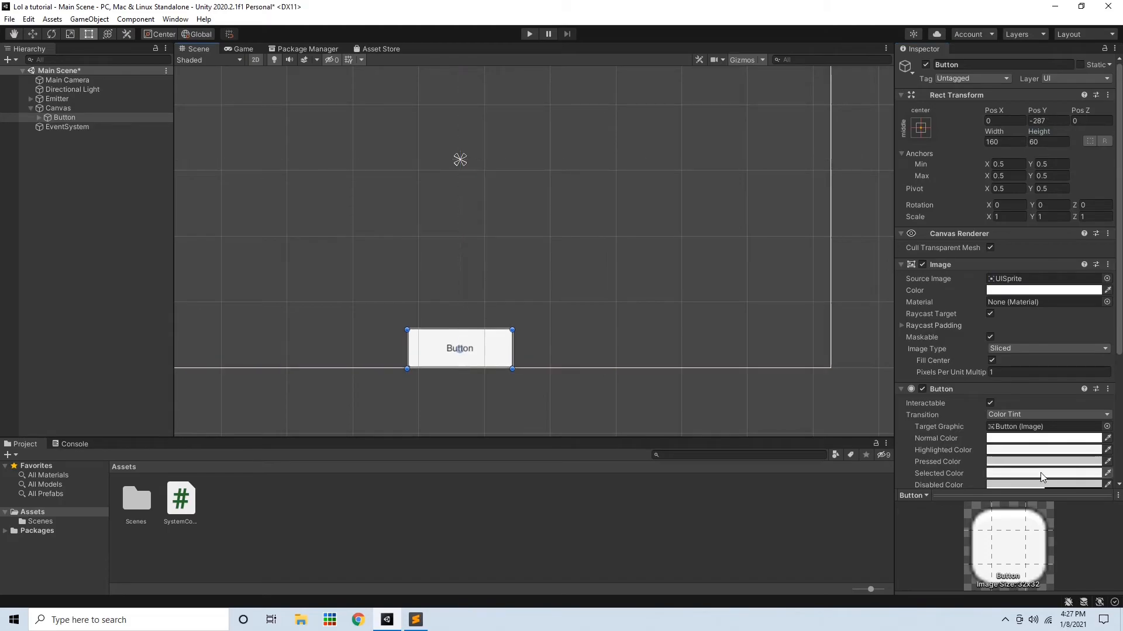
Make the button's normal tint colour fully transparent by setting its alpha to 0
scroll(1048, 442, down, 5)
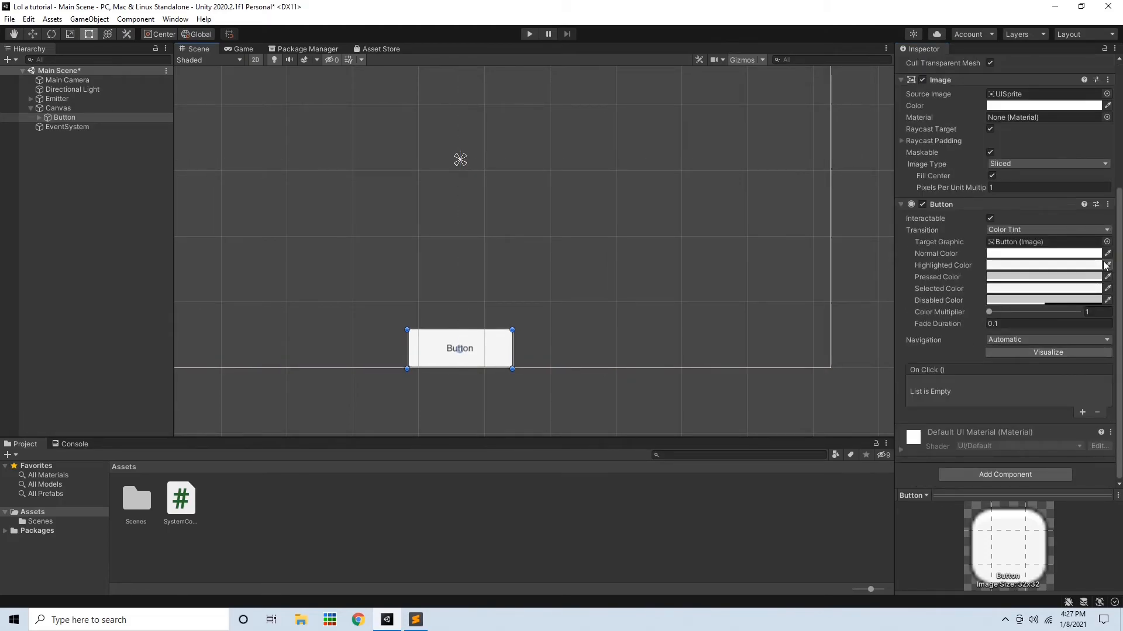
click(1107, 289)
click(1094, 276)
click(1106, 300)
click(1094, 289)
click(1089, 299)
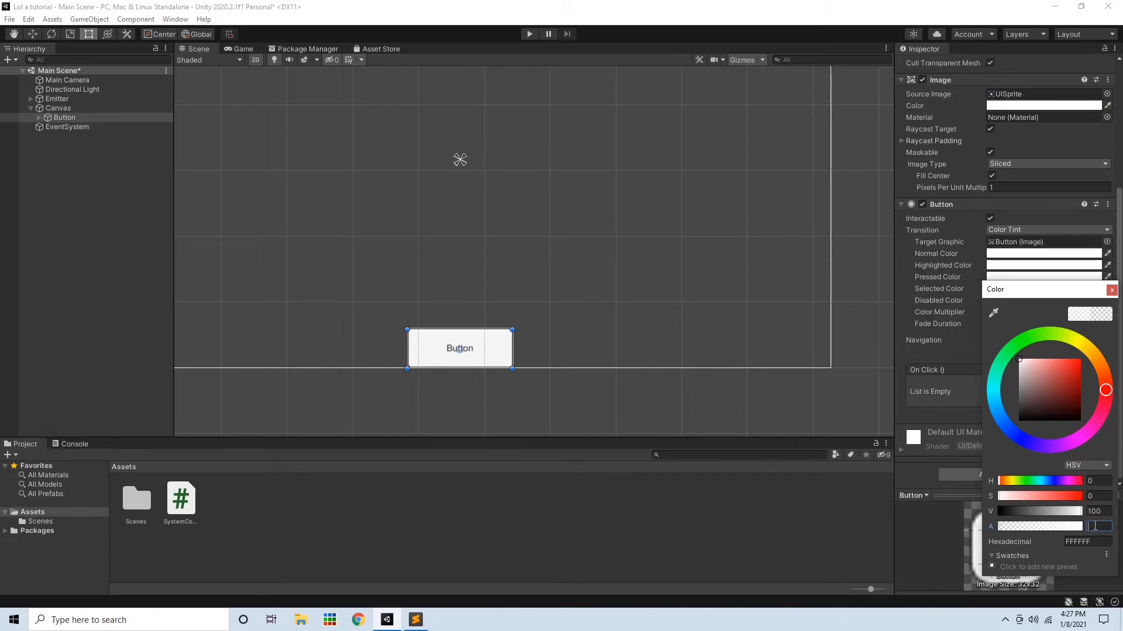
click(1112, 290)
click(1092, 285)
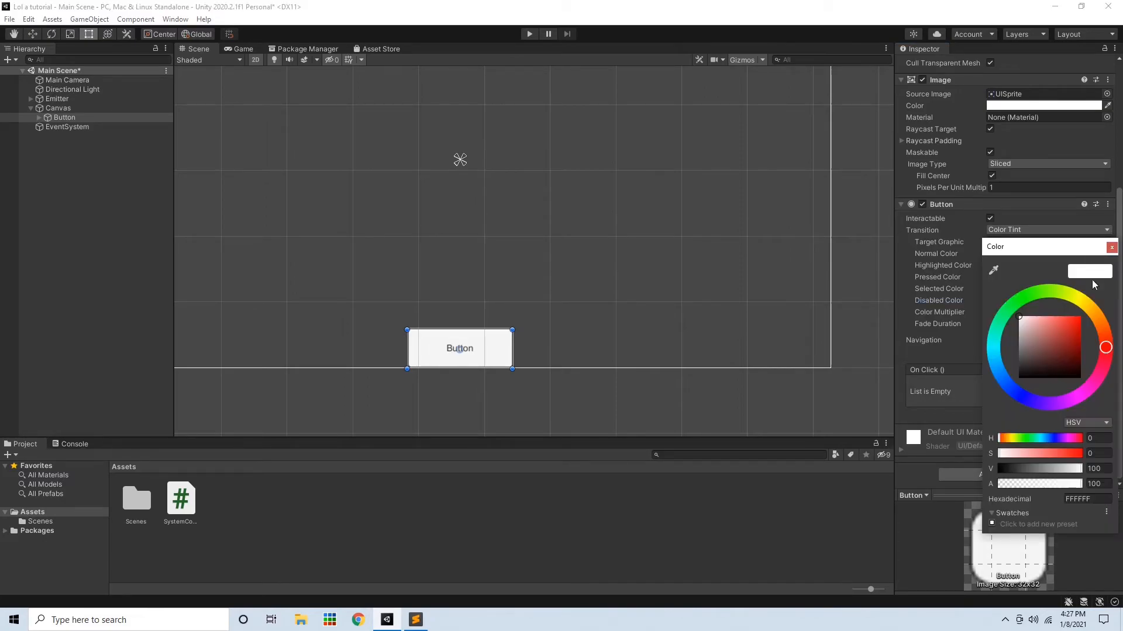
click(1103, 485)
text(0)
click(1112, 247)
Adjust the button's other tint colours, setting their alpha values to 5 and 50
click(1087, 257)
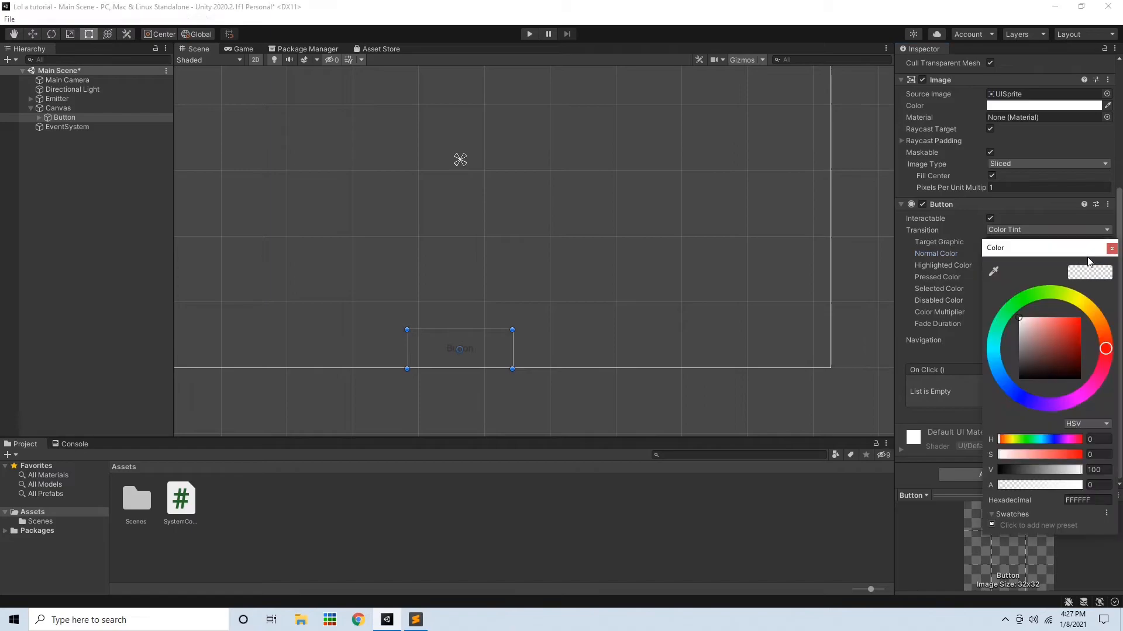
click(1111, 248)
click(1087, 253)
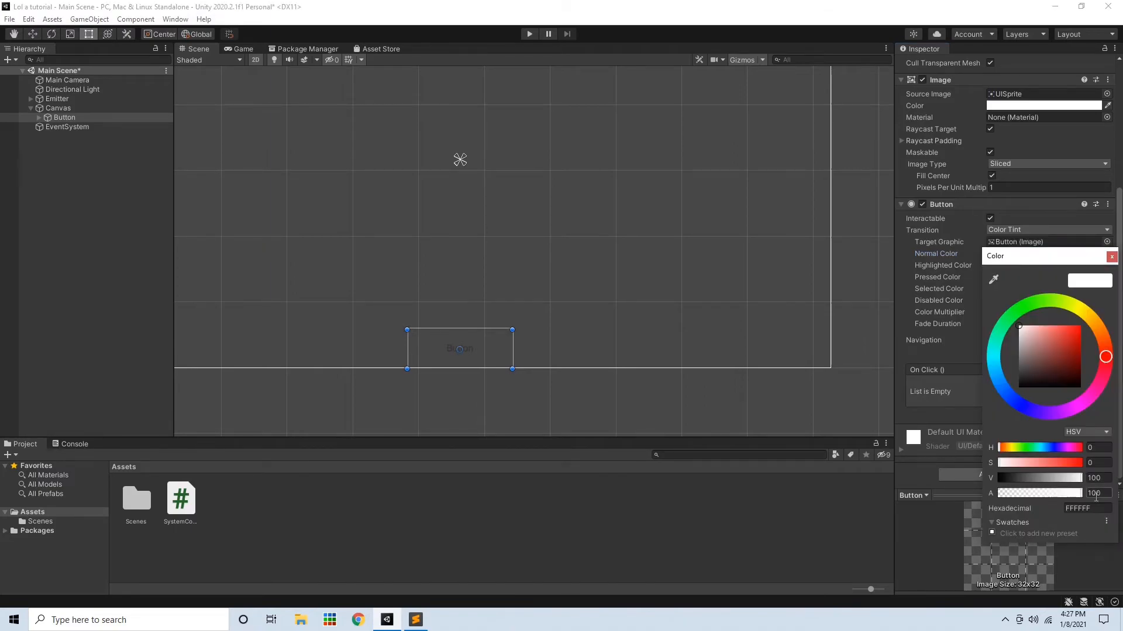
text(50)
click(1110, 256)
click(1076, 265)
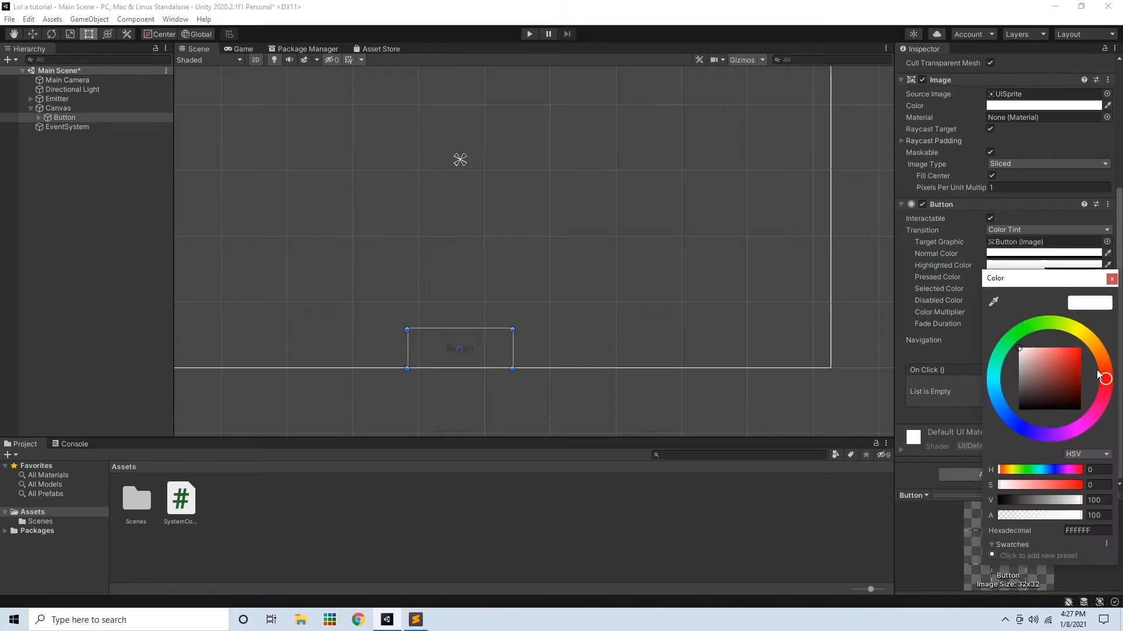
click(1100, 515)
text(50)
click(1111, 279)
Change the button's child Text to "Explode!" with a font size of 45
click(39, 119)
click(57, 128)
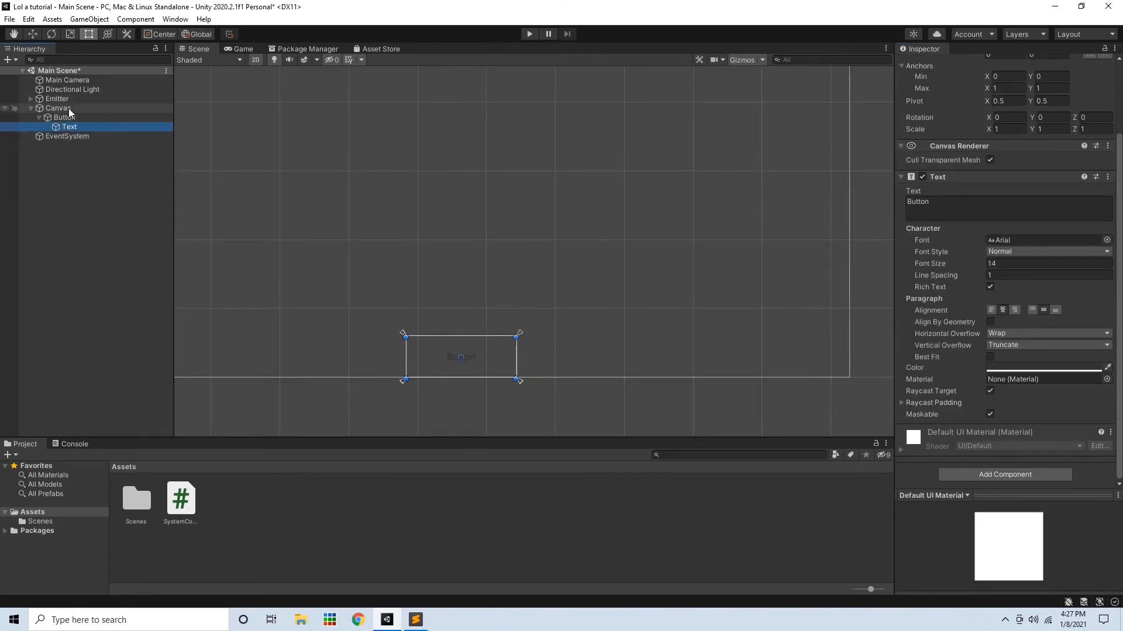
click(938, 210)
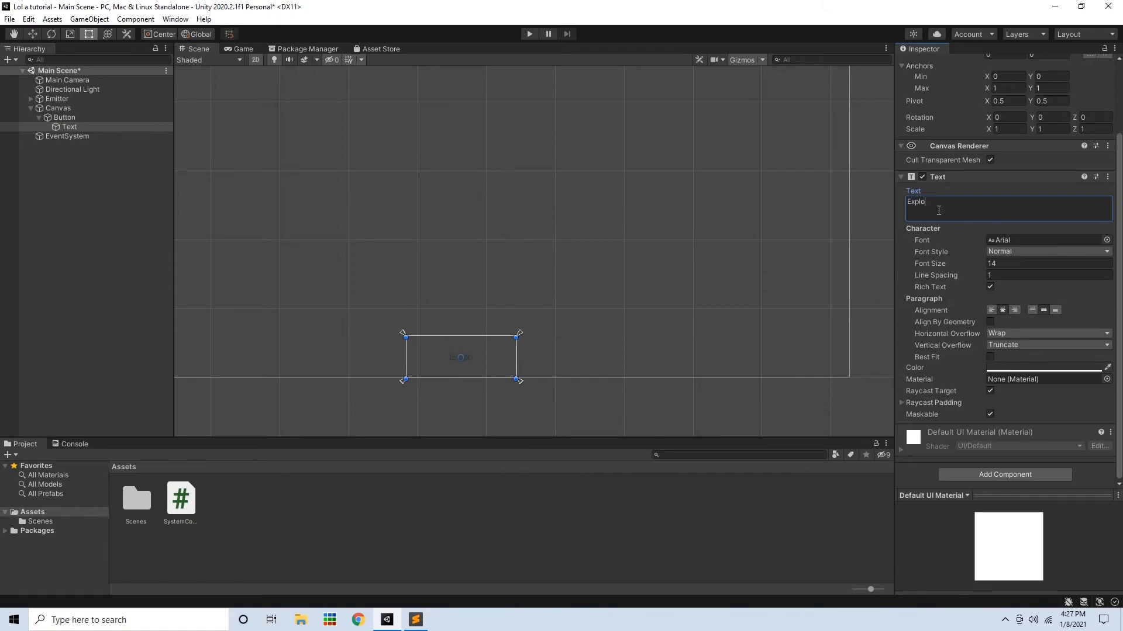
click(1026, 264)
text(50)
key(BackSpace)
key(BackSpace)
text(45)
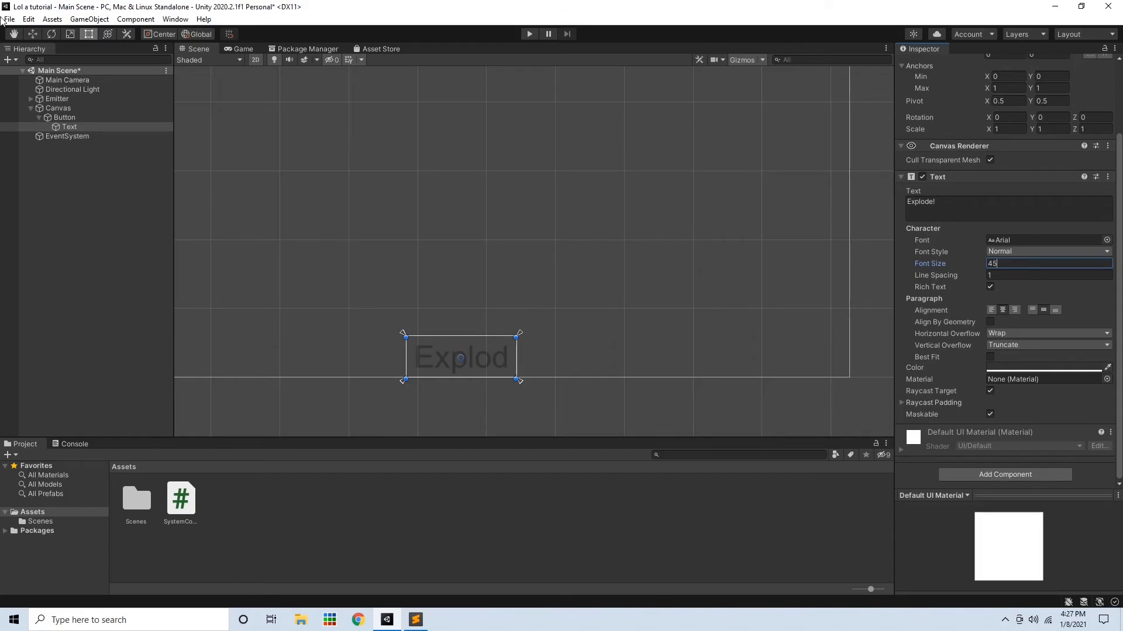
Widen the button so it fits the Explode! text, then collapse it and select the Emitter
click(46, 117)
drag(516, 361, 539, 362)
drag(472, 356, 458, 358)
click(38, 118)
click(56, 99)
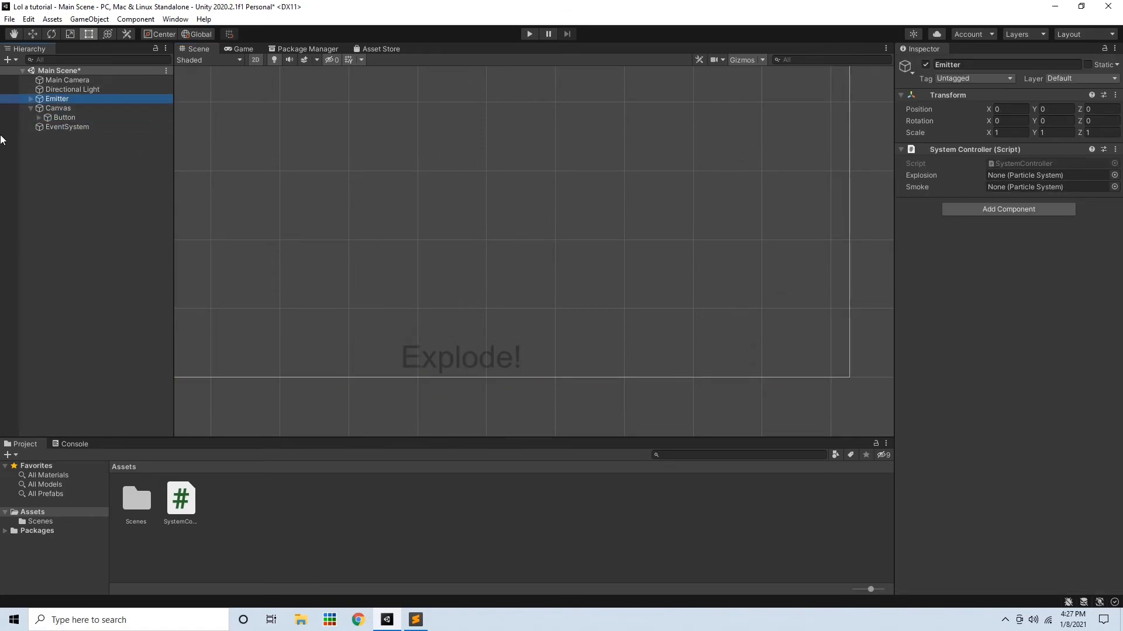
Add an On Click event to the button that targets the Emitter and calls SystemController.Explode
click(63, 118)
scroll(1052, 381, down, 5)
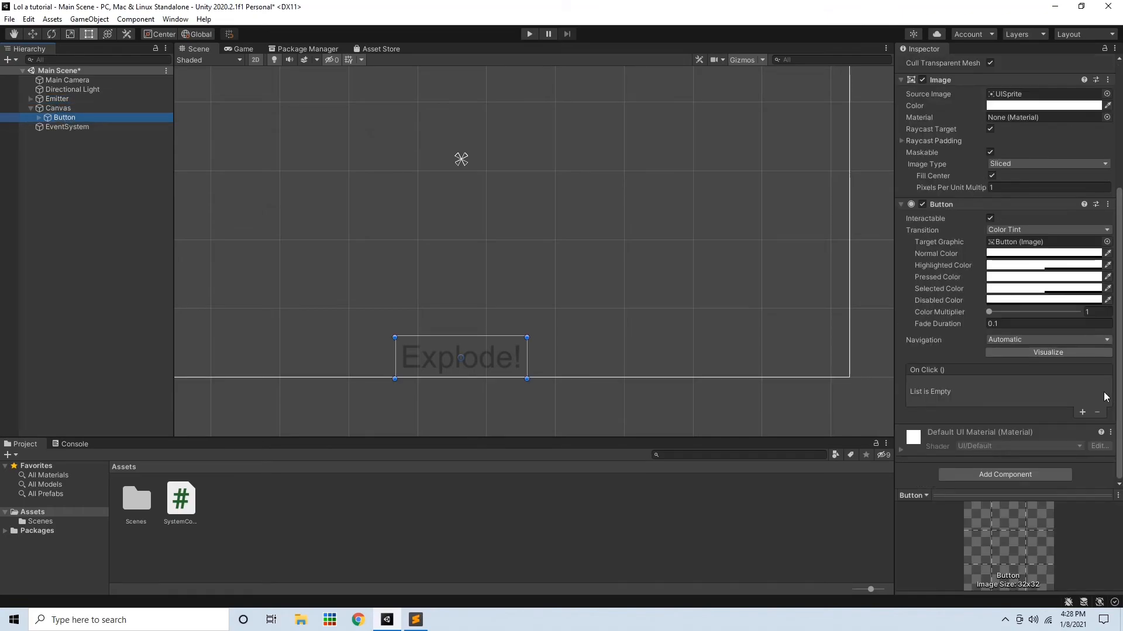
click(1082, 412)
drag(57, 99, 943, 400)
click(994, 384)
mouse_move(1023, 440)
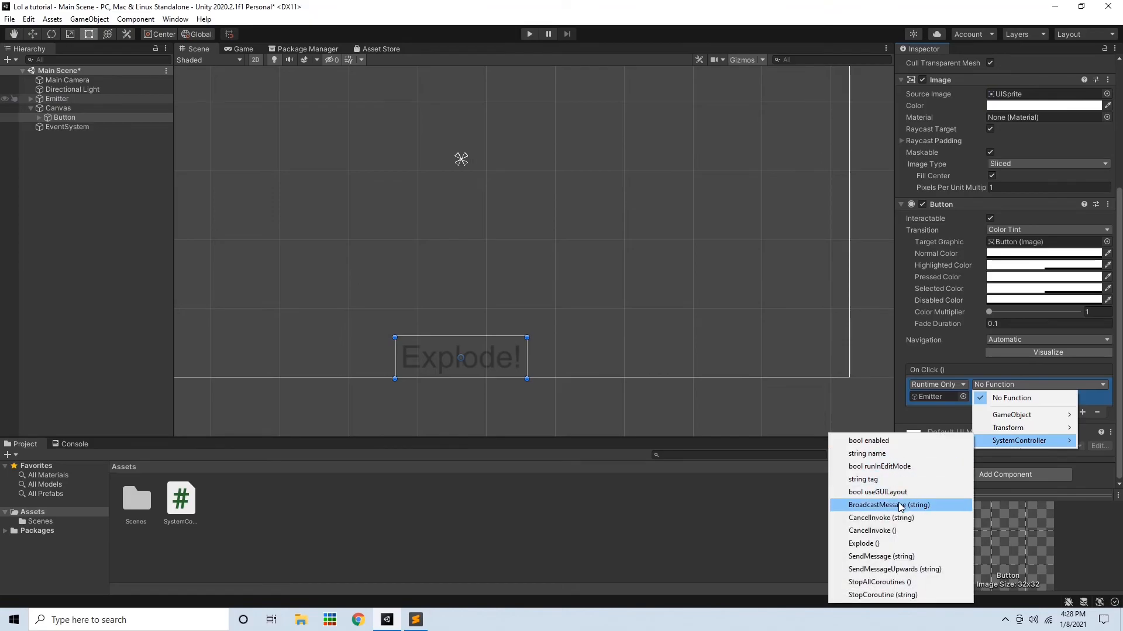
click(864, 544)
Assign the Explosion and Smoke particle systems to the matching fields of the Emitter's System Controller component
scroll(637, 244, down, 1)
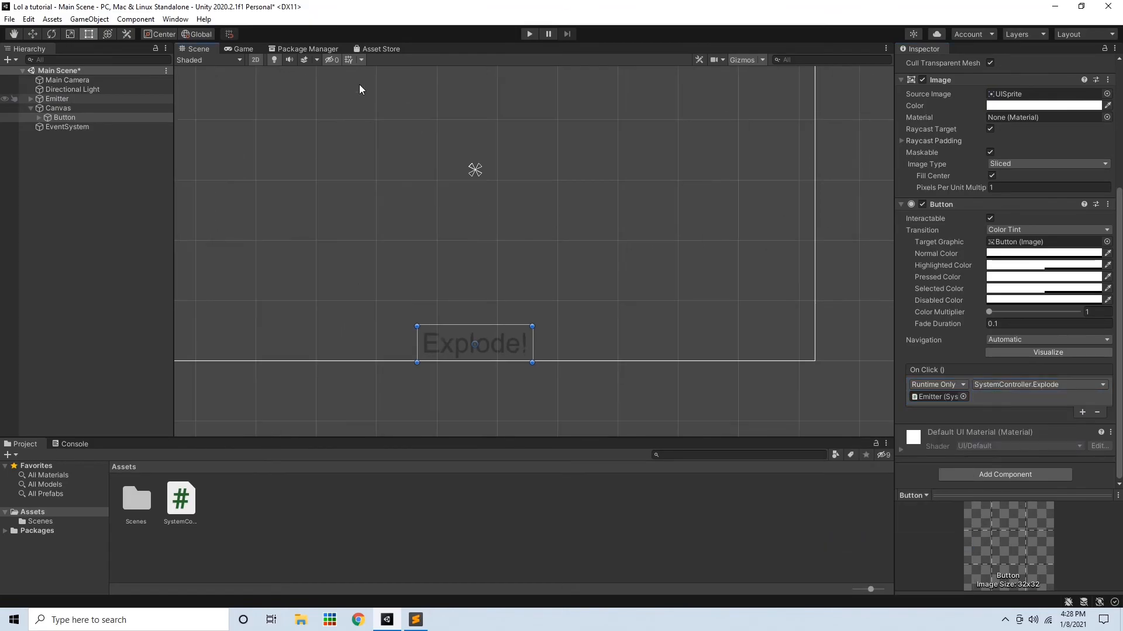
click(31, 108)
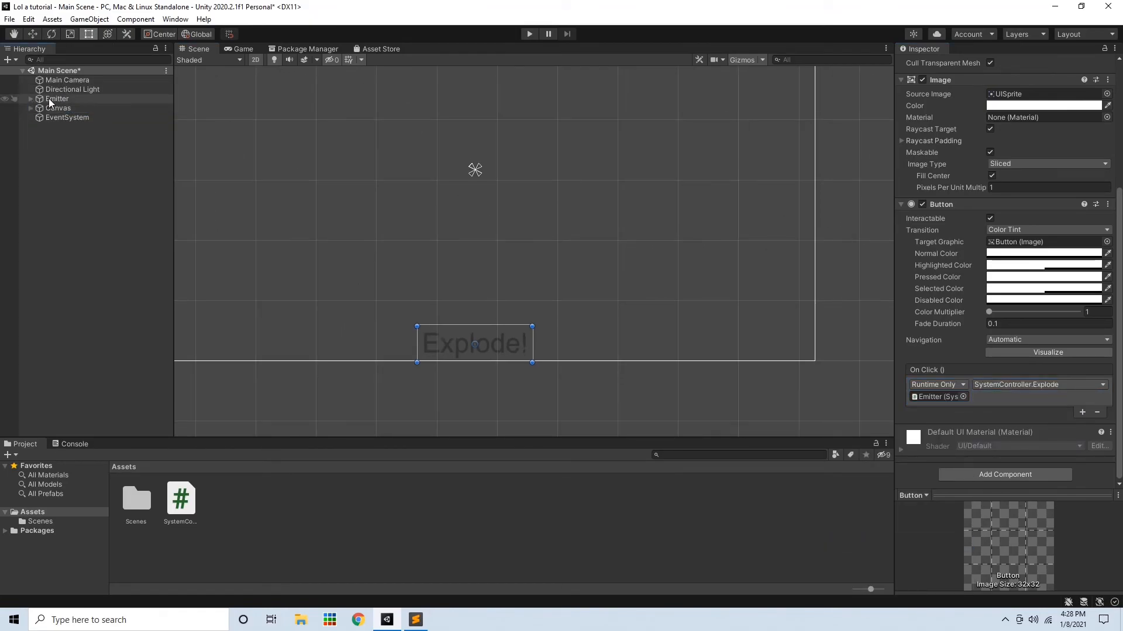
click(50, 100)
click(32, 99)
click(79, 116)
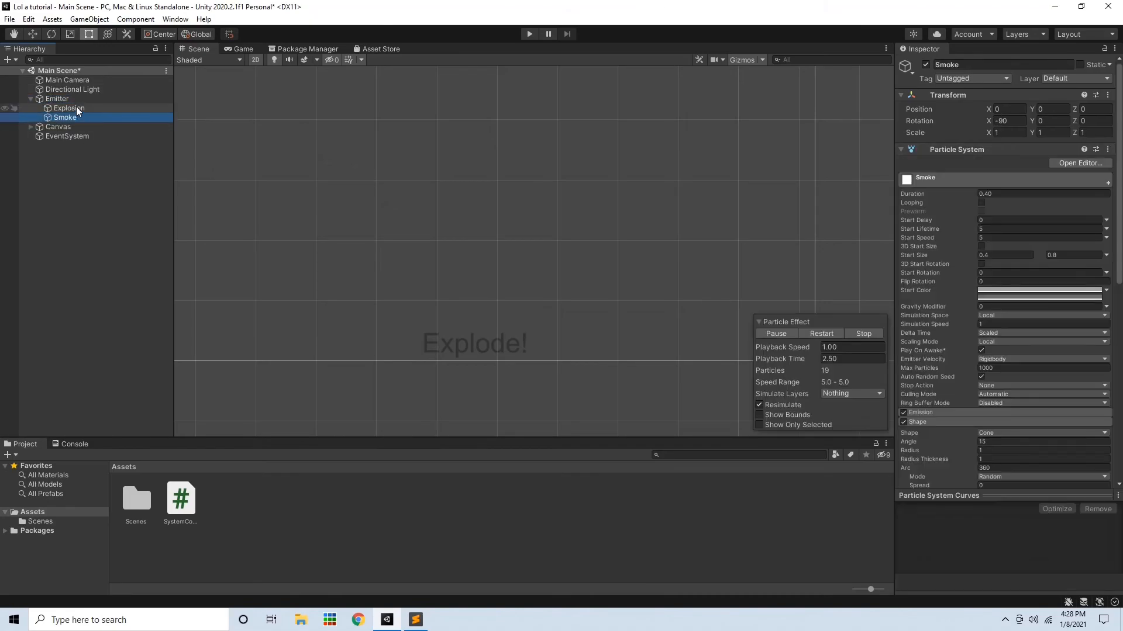
click(58, 89)
click(57, 98)
drag(68, 108, 995, 178)
drag(65, 117, 1018, 183)
Enter Play mode, trigger the Explode! button a few times, and exit Play mode
scroll(605, 187, down, 3)
click(529, 33)
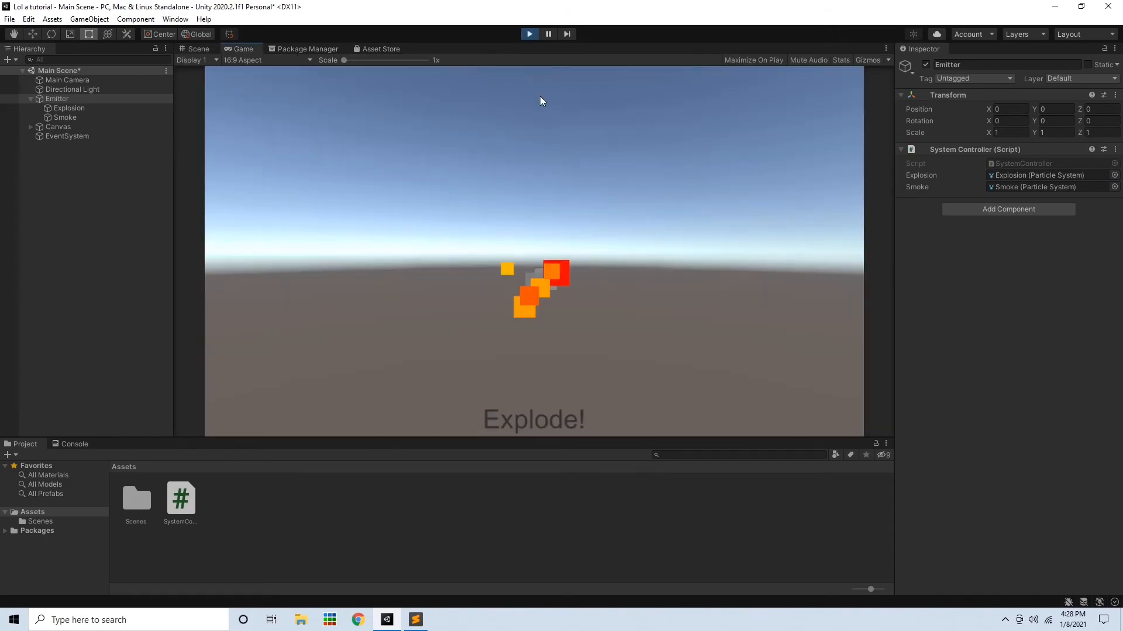
click(557, 424)
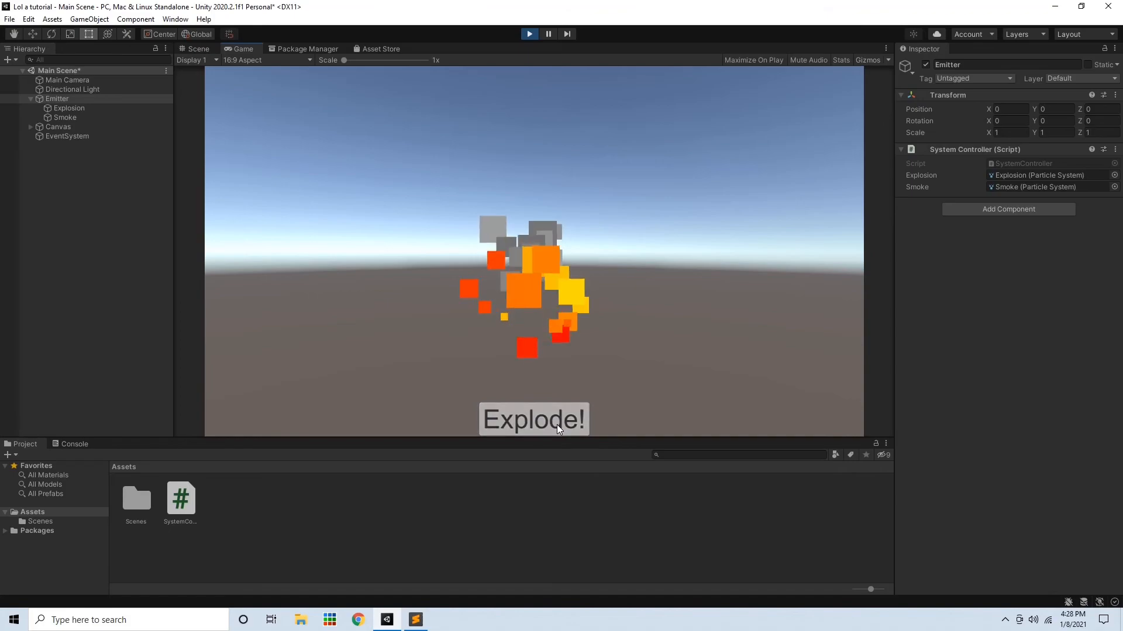
click(557, 425)
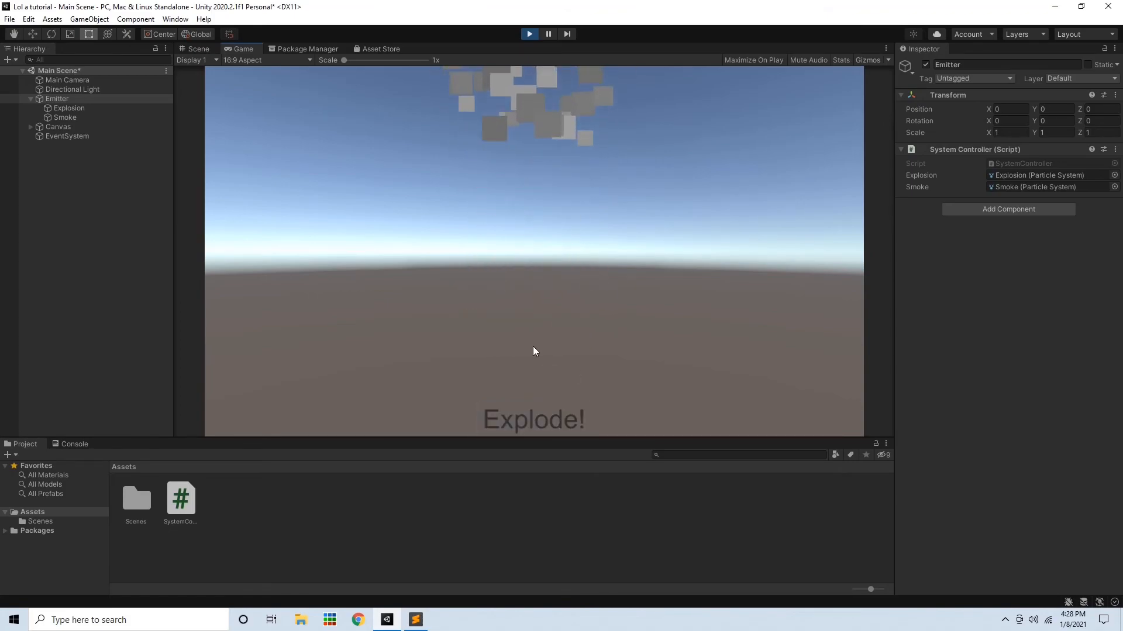
click(544, 423)
click(565, 414)
key(ctrl+p)
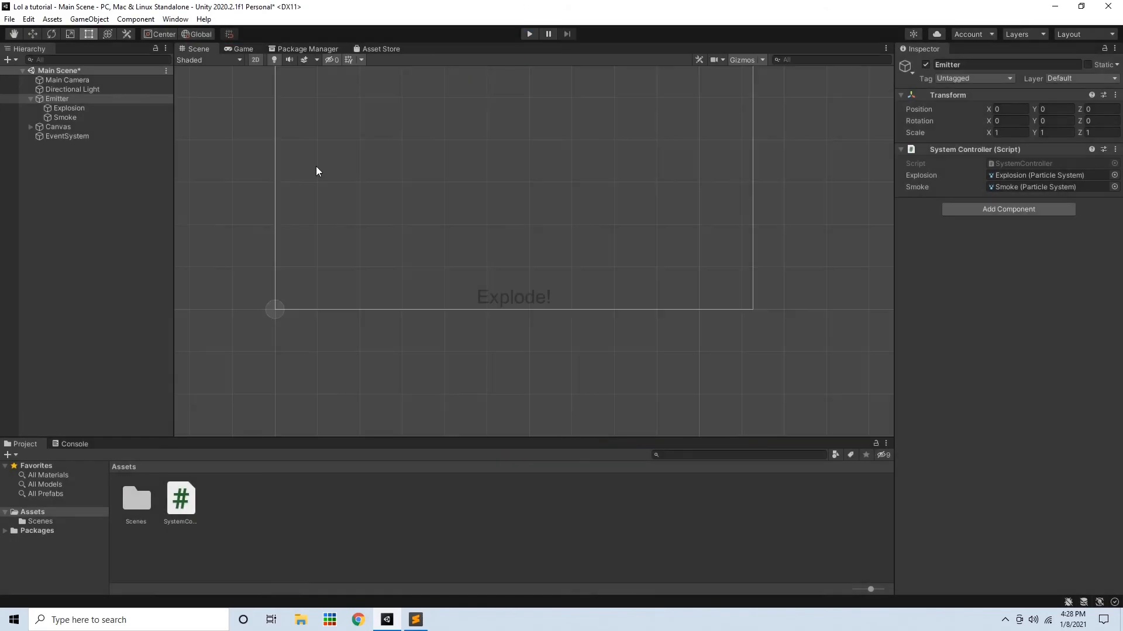
Turn off Play On Awake for both the Explosion and the Smoke particle systems
click(69, 108)
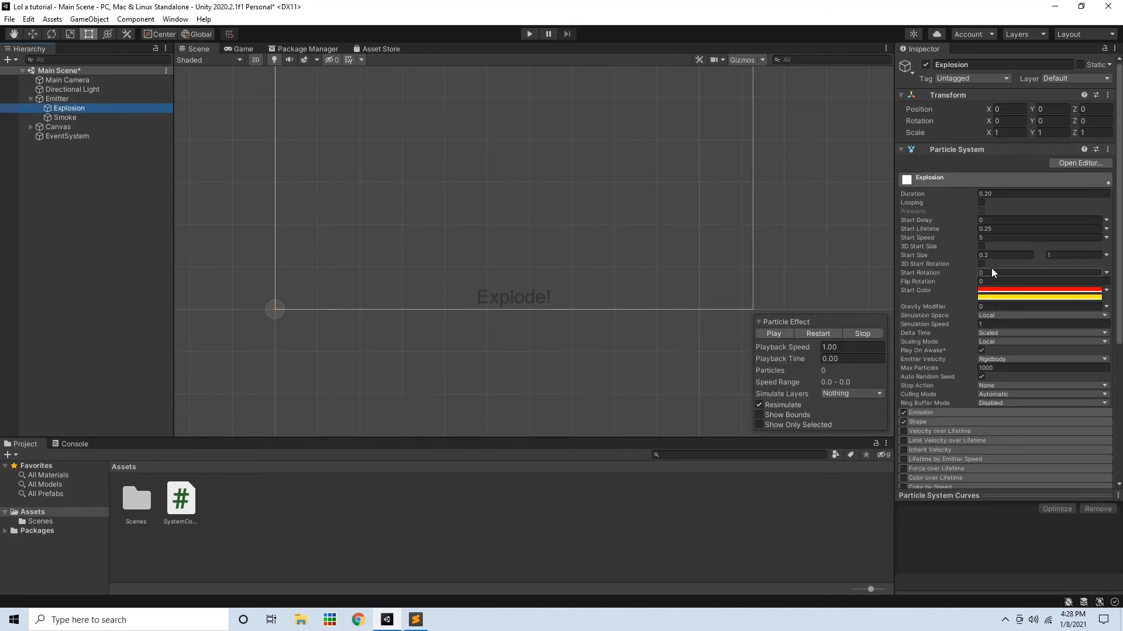
click(980, 350)
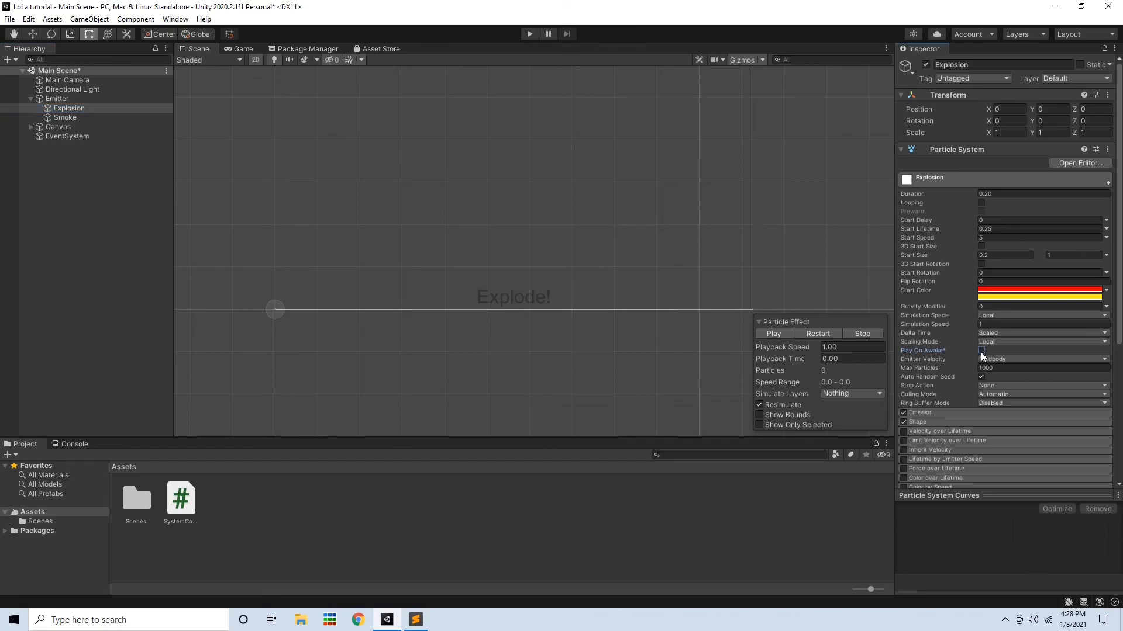
click(64, 117)
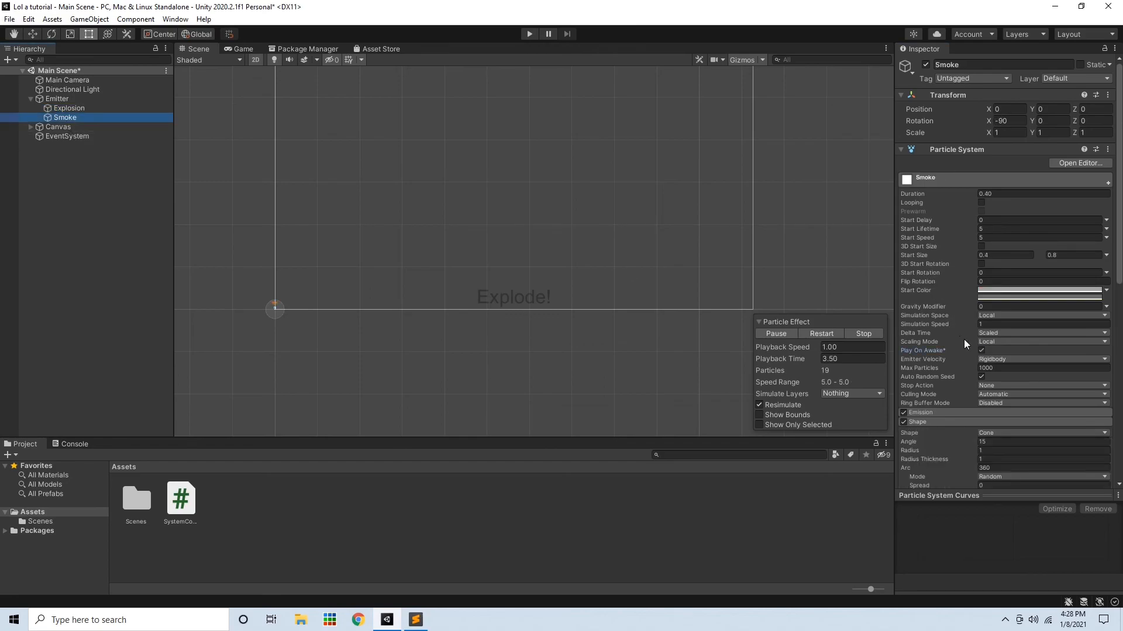
click(981, 351)
scroll(504, 187, down, 2)
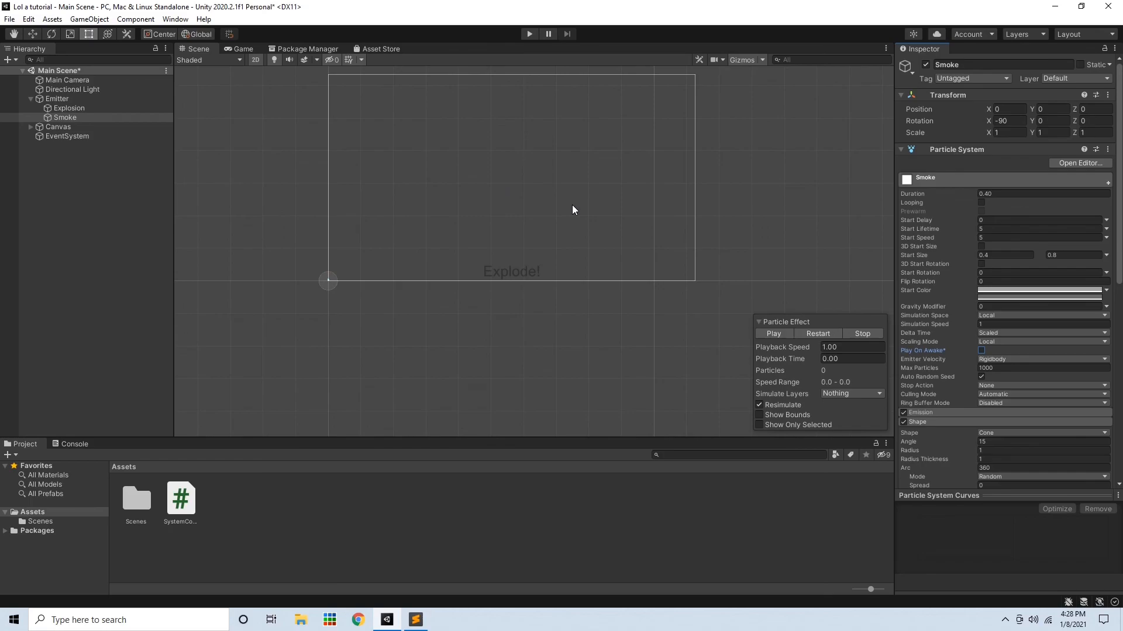
Play the scene again, trigger the Explode! button once, and stop playing
click(530, 37)
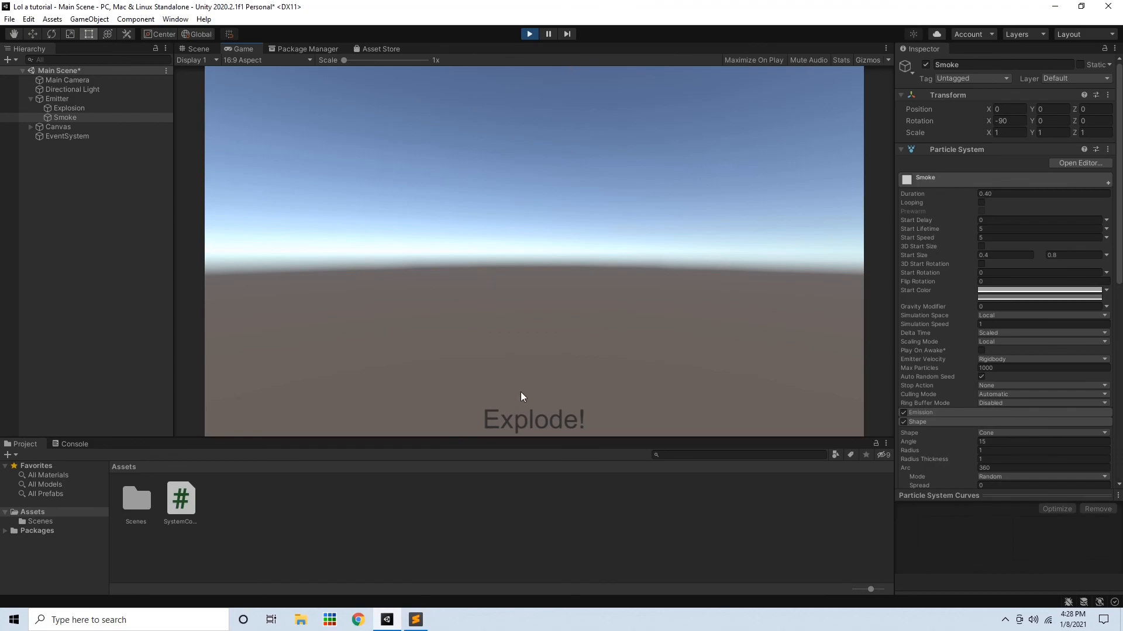
click(544, 411)
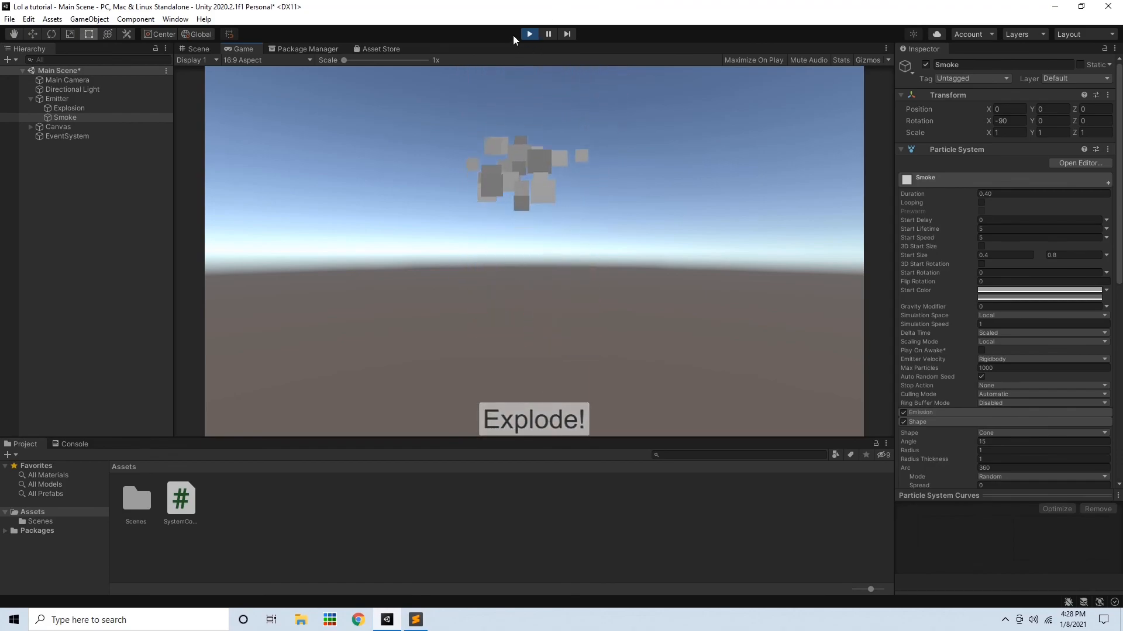
click(529, 34)
scroll(555, 163, up, 1)
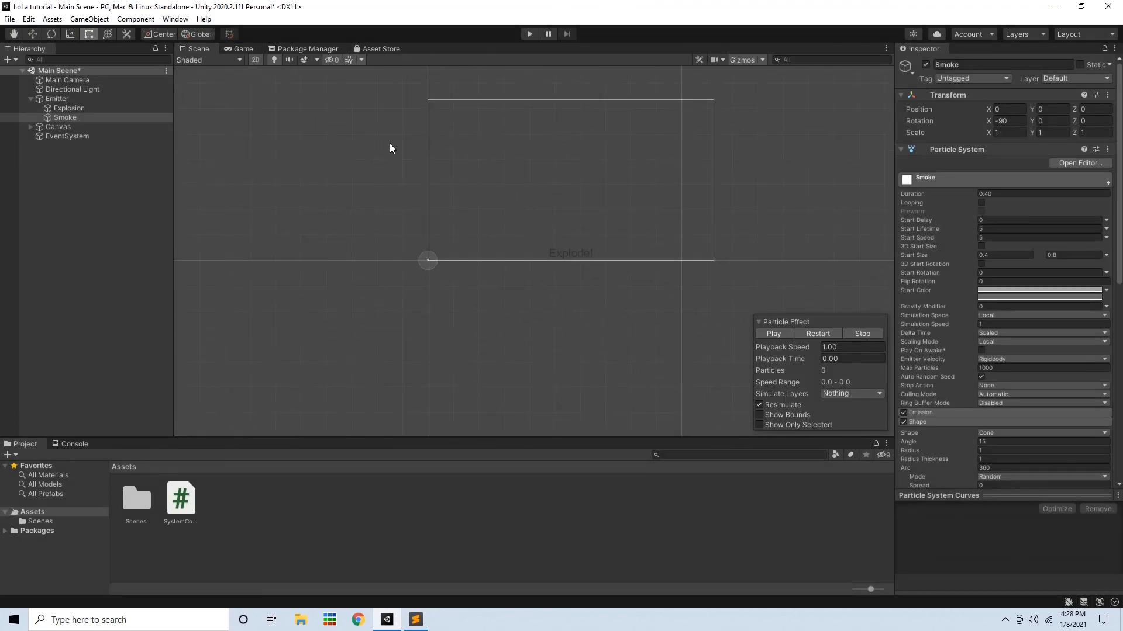
click(258, 59)
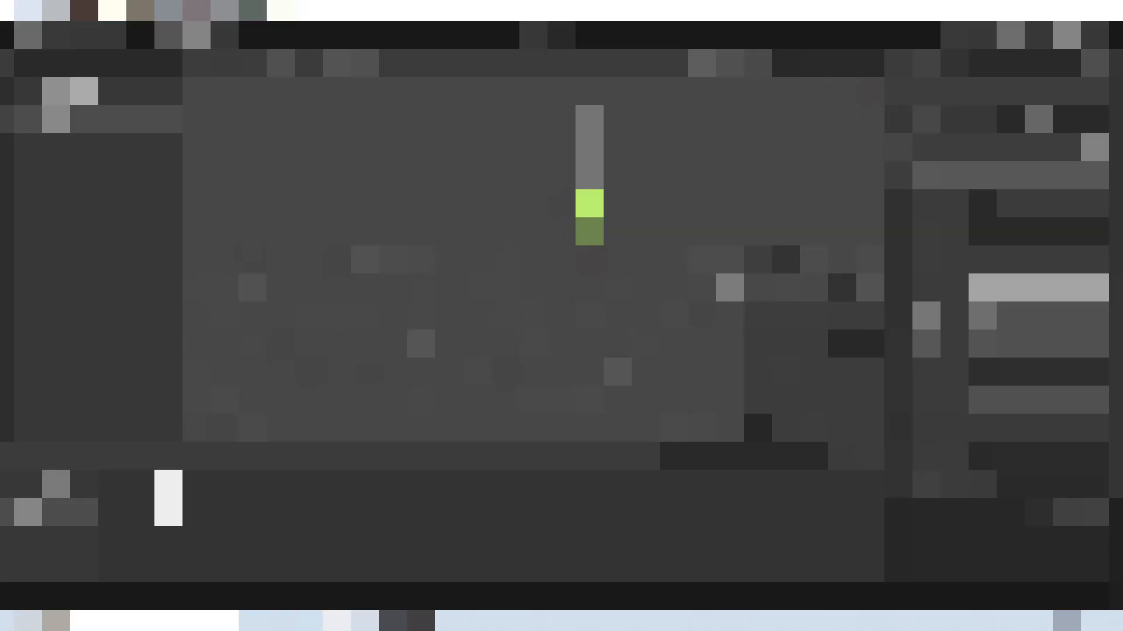